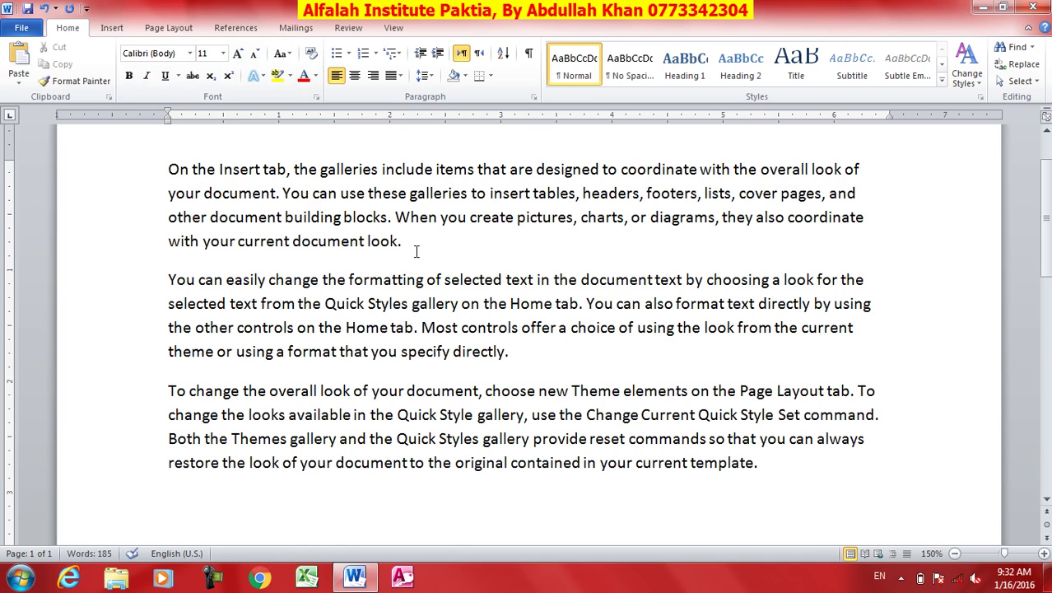
# Make the whole first paragraph, starting "On the Insert tab", bold, italic and underlined.
pyautogui.moveTo(418, 245); pyautogui.dragTo(101, 201)
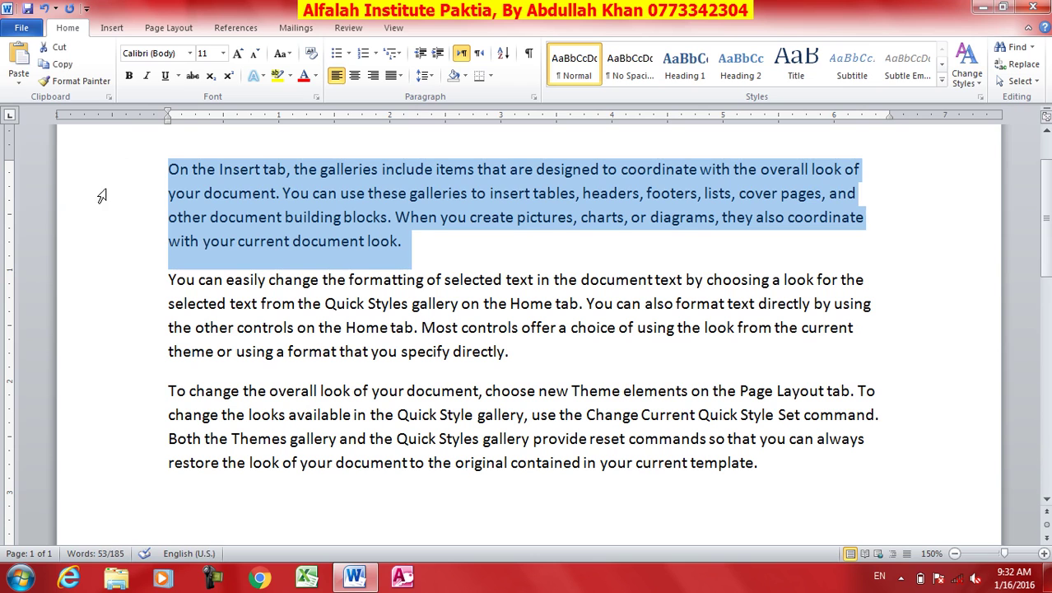
pyautogui.click(129, 75)
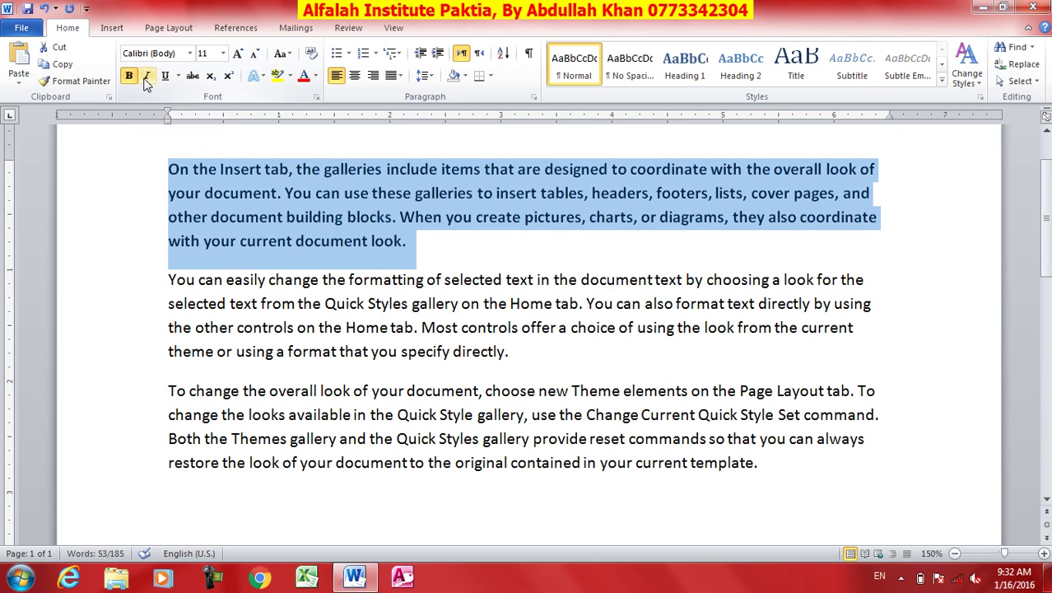
pyautogui.click(145, 75)
pyautogui.click(165, 75)
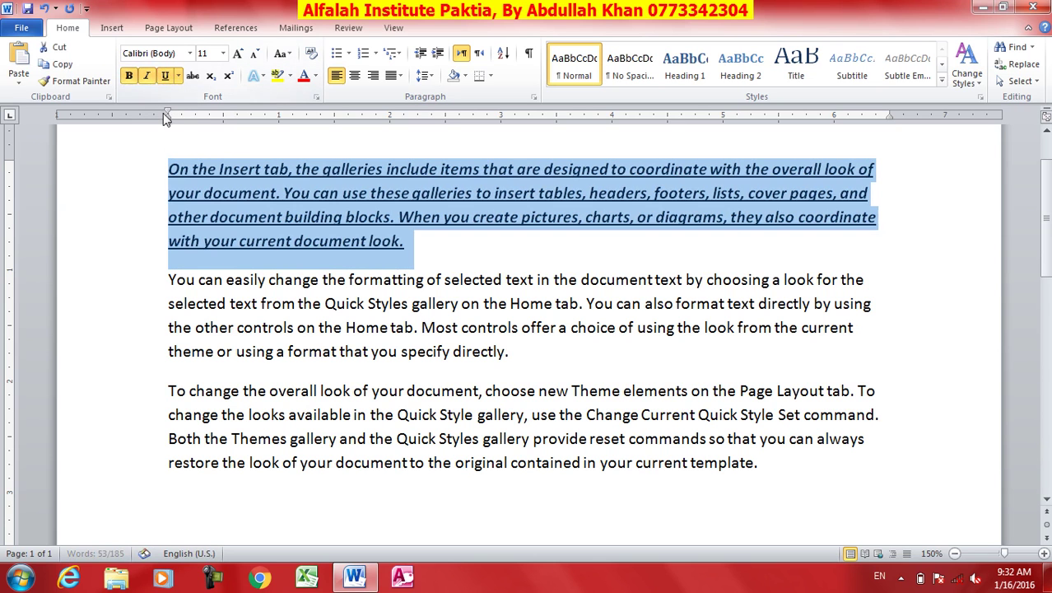
# Look through the additional underline styles in the Font dialog and close it without applying any.
pyautogui.click(178, 75)
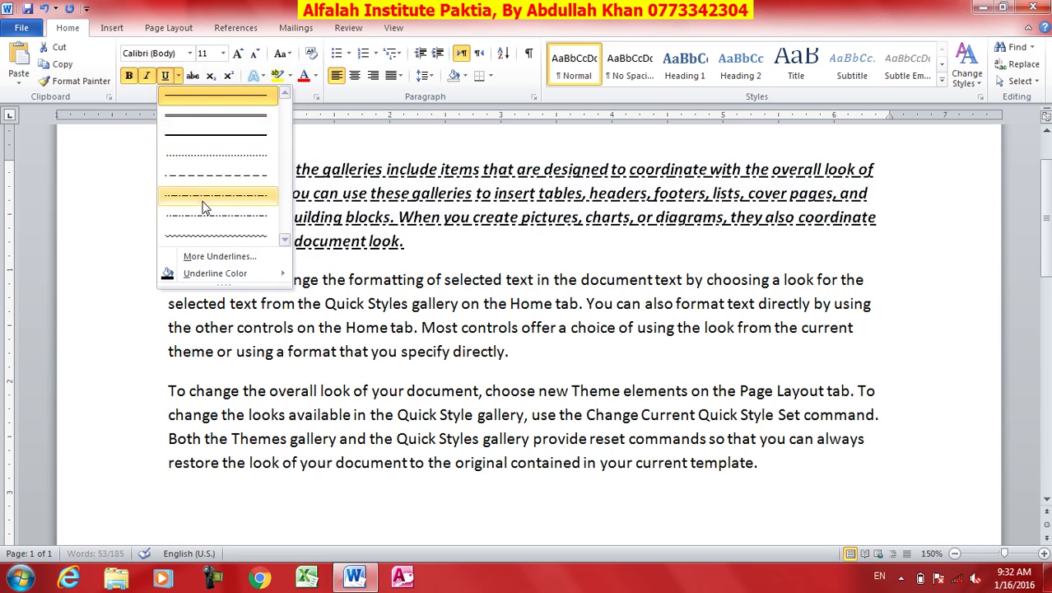
pyautogui.click(215, 255)
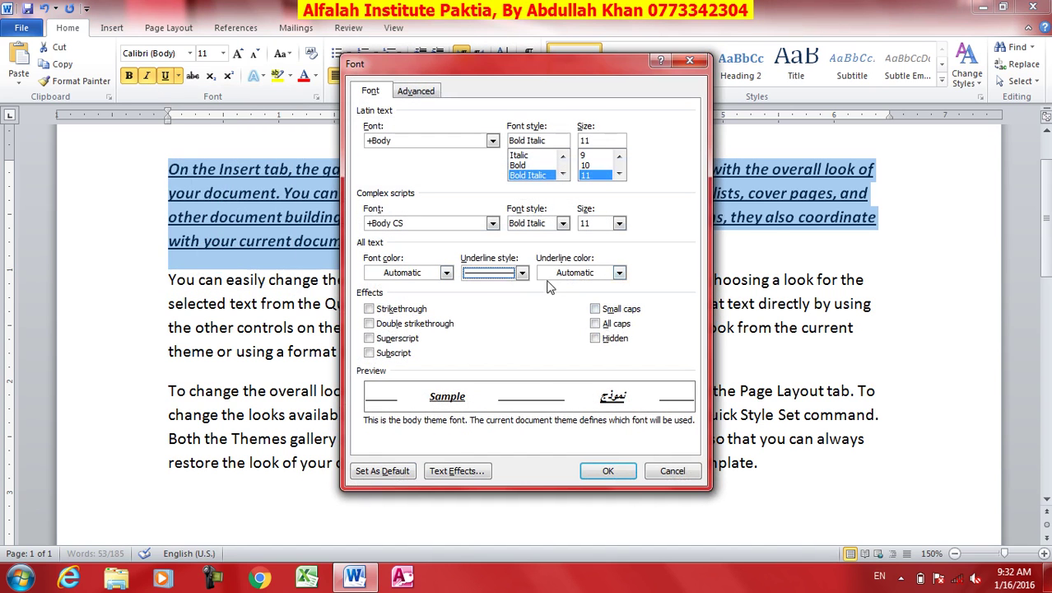
pyautogui.click(522, 274)
pyautogui.moveTo(527, 317); pyautogui.dragTo(529, 357)
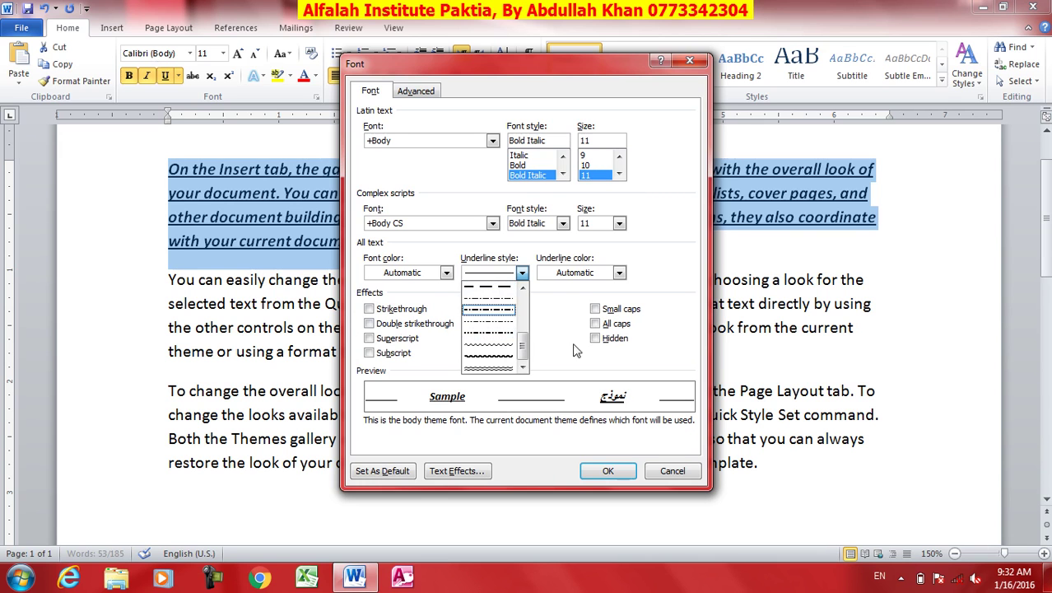
pyautogui.click(673, 470)
pyautogui.click(673, 470)
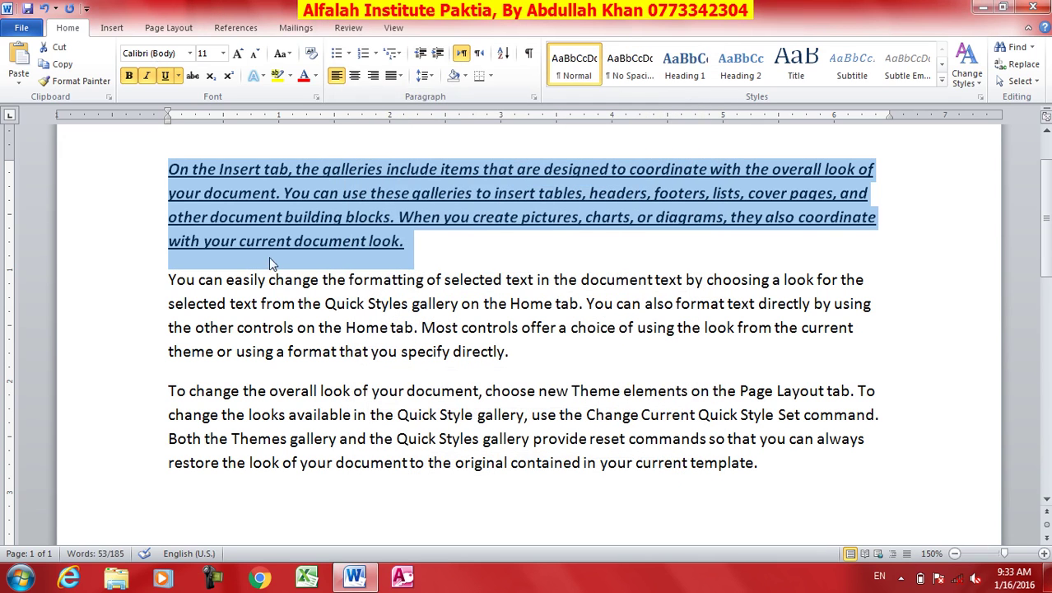
# Set the underline color of the selected first paragraph to the standard red.
pyautogui.click(178, 75)
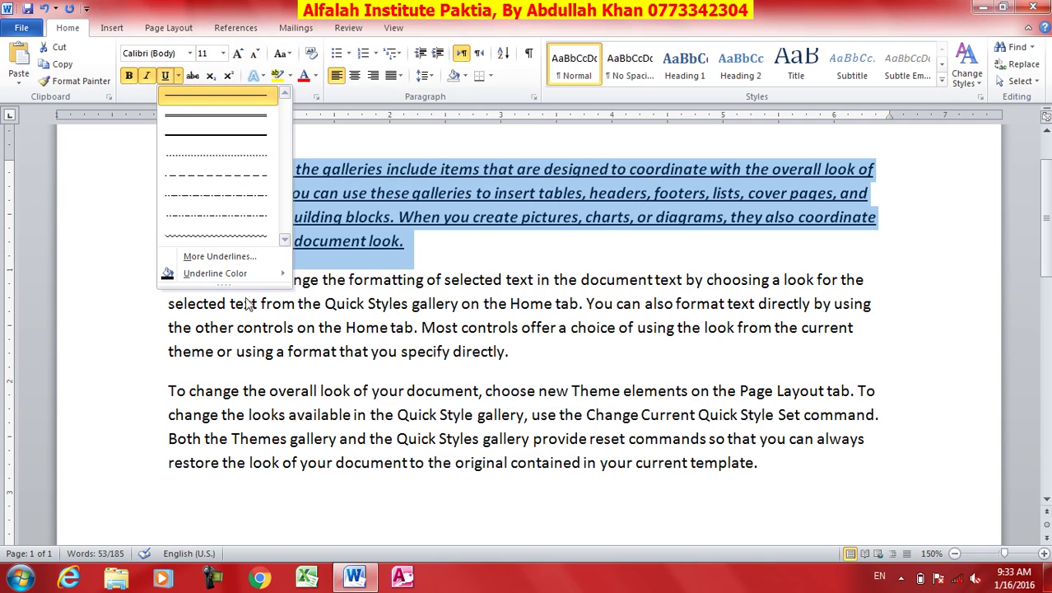
pyautogui.moveTo(274, 278)
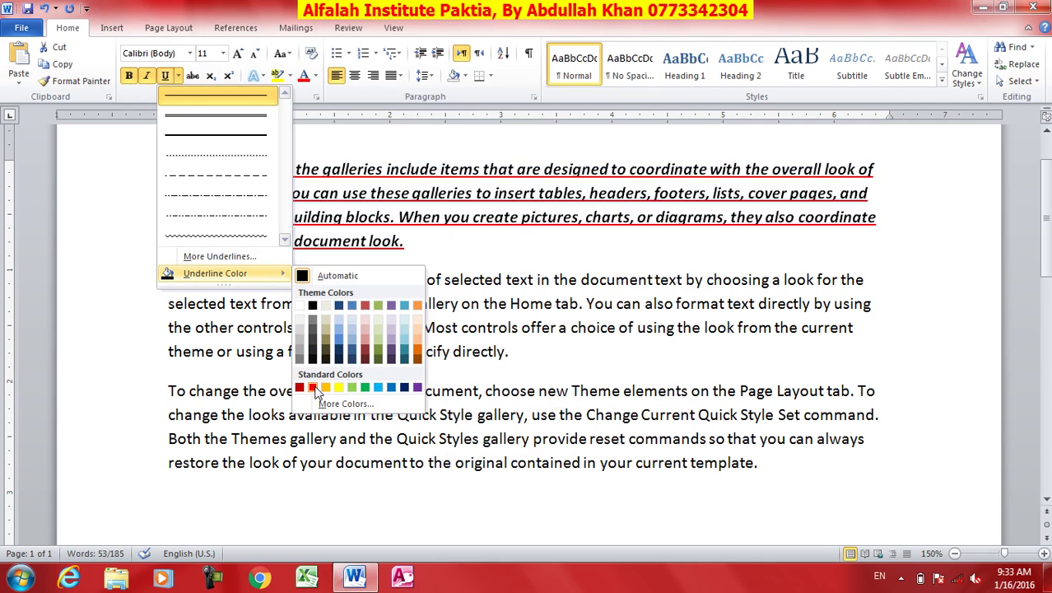
pyautogui.click(312, 387)
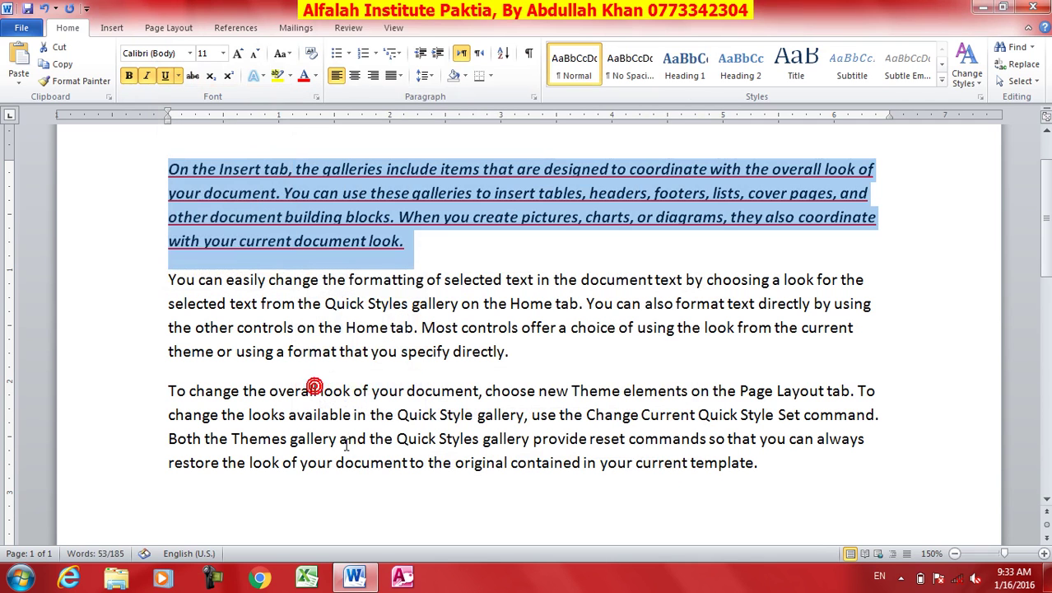
# Change the first paragraph's font to Times New Roman and its size to 20.
pyautogui.click(189, 53)
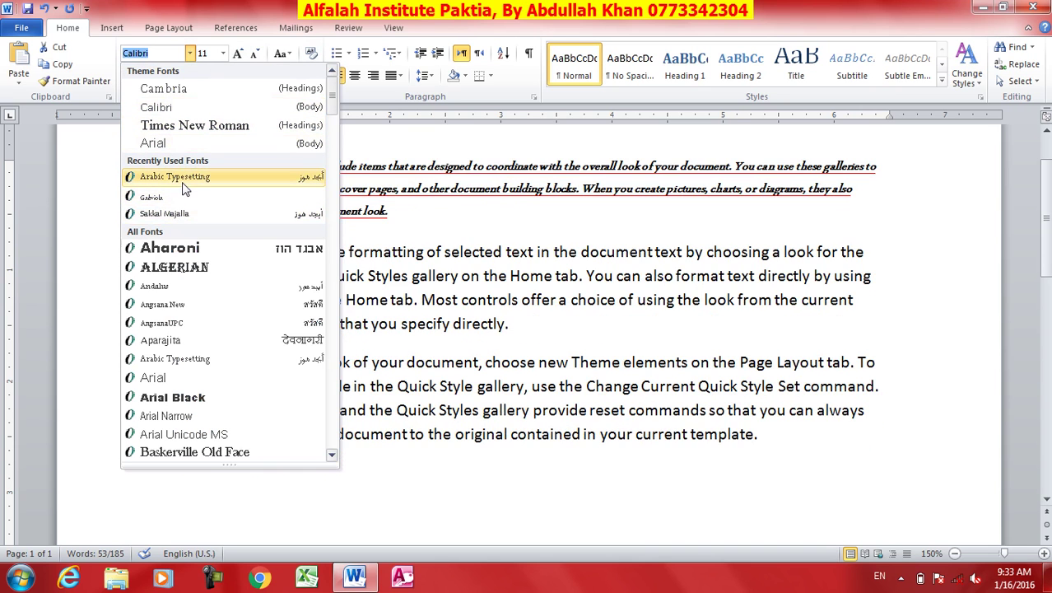
pyautogui.click(194, 125)
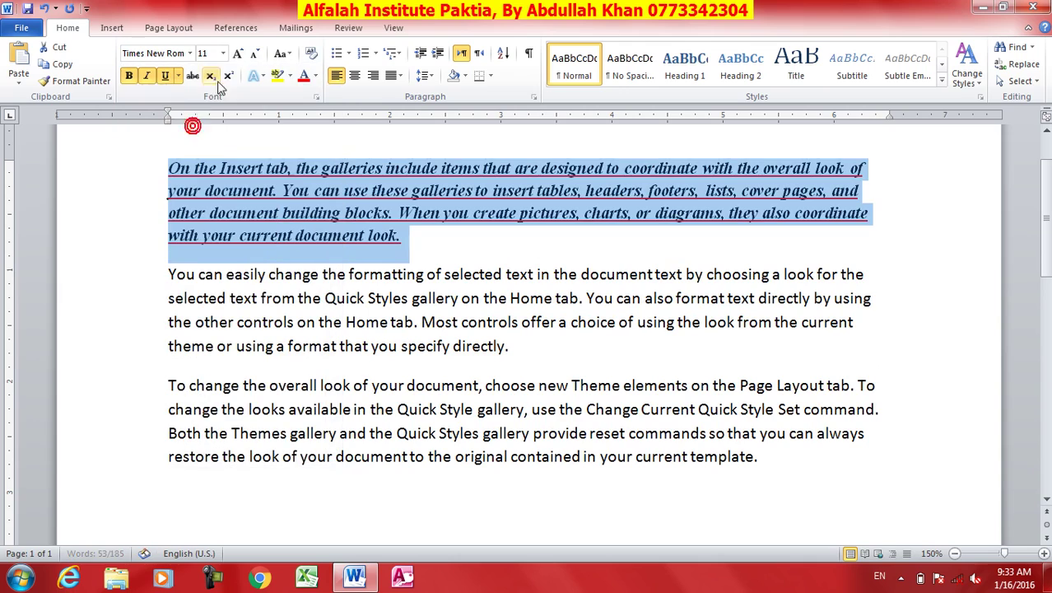
pyautogui.click(223, 53)
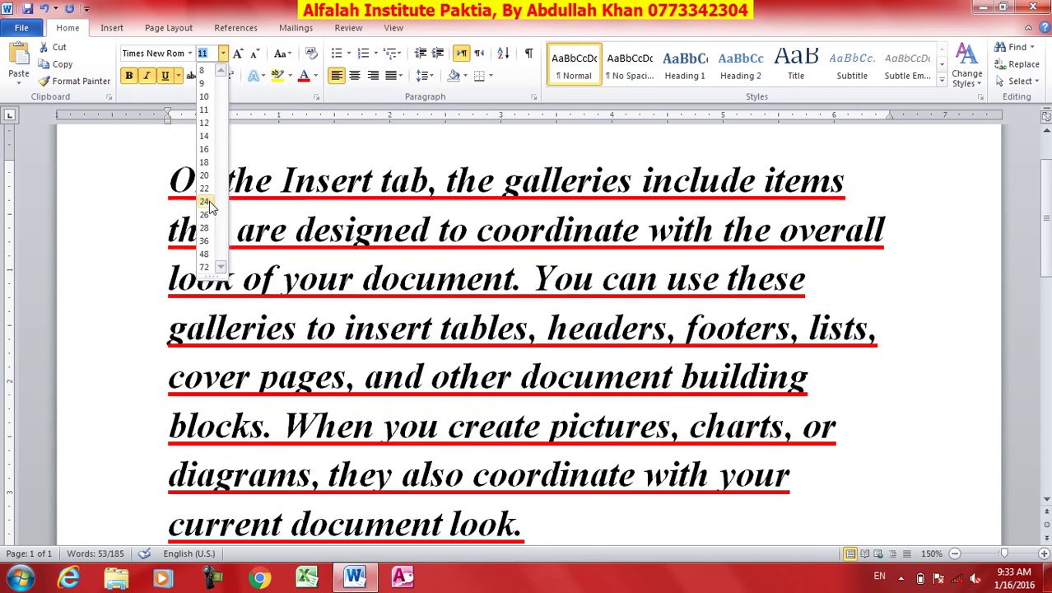
pyautogui.click(204, 188)
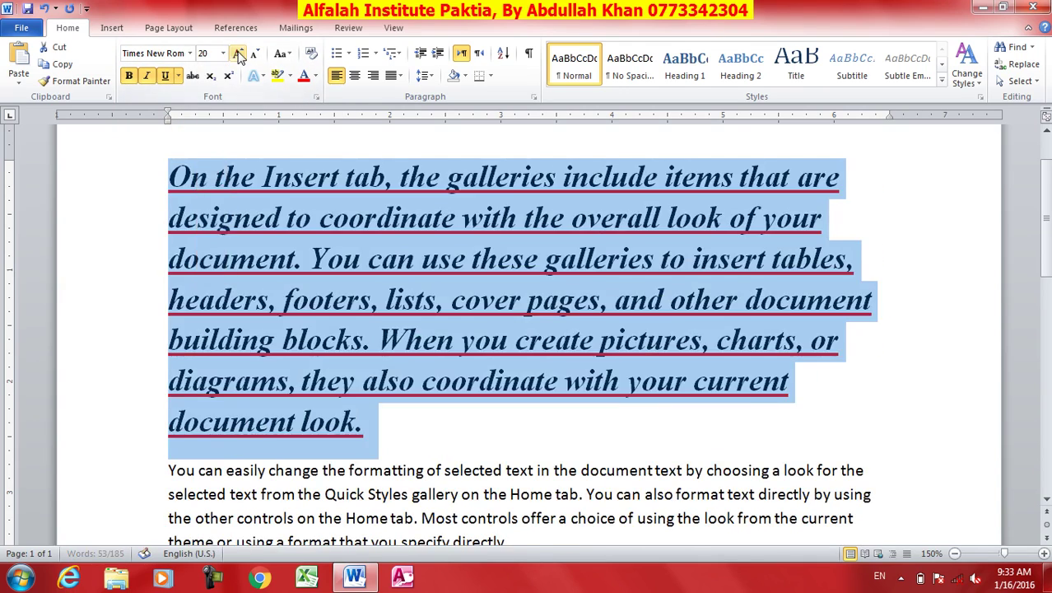
# Enlarge and shrink the first paragraph's text repeatedly with Grow Font and Shrink Font, finishing at size 20.
pyautogui.click(239, 55)
pyautogui.click(239, 55)
pyautogui.click(254, 55)
pyautogui.click(254, 56)
pyautogui.click(254, 55)
pyautogui.click(254, 55)
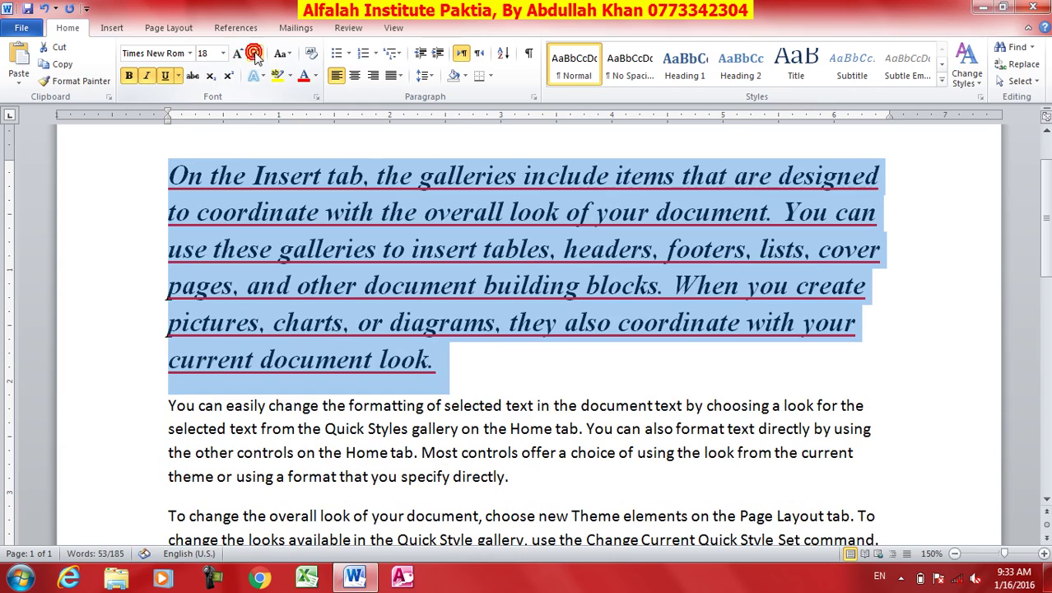
pyautogui.click(239, 54)
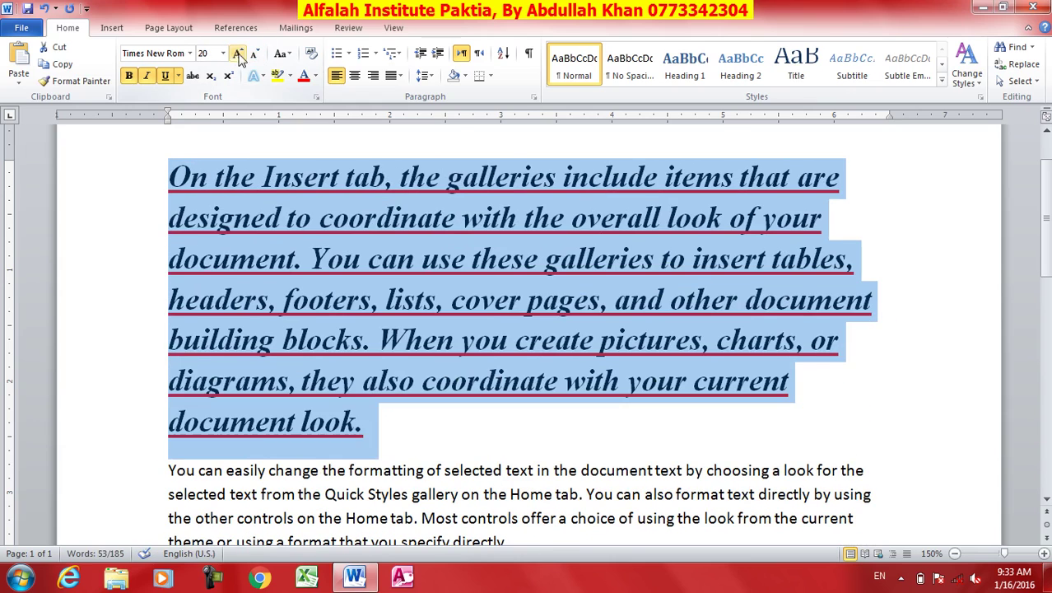
pyautogui.click(239, 54)
pyautogui.click(254, 56)
pyautogui.click(224, 53)
pyautogui.click(223, 53)
pyautogui.click(254, 54)
pyautogui.click(239, 54)
pyautogui.click(254, 54)
pyautogui.click(239, 53)
# Enter a custom font size of 19 for the first paragraph, shrink it one step and enlarge it to 20.
pyautogui.click(208, 55)
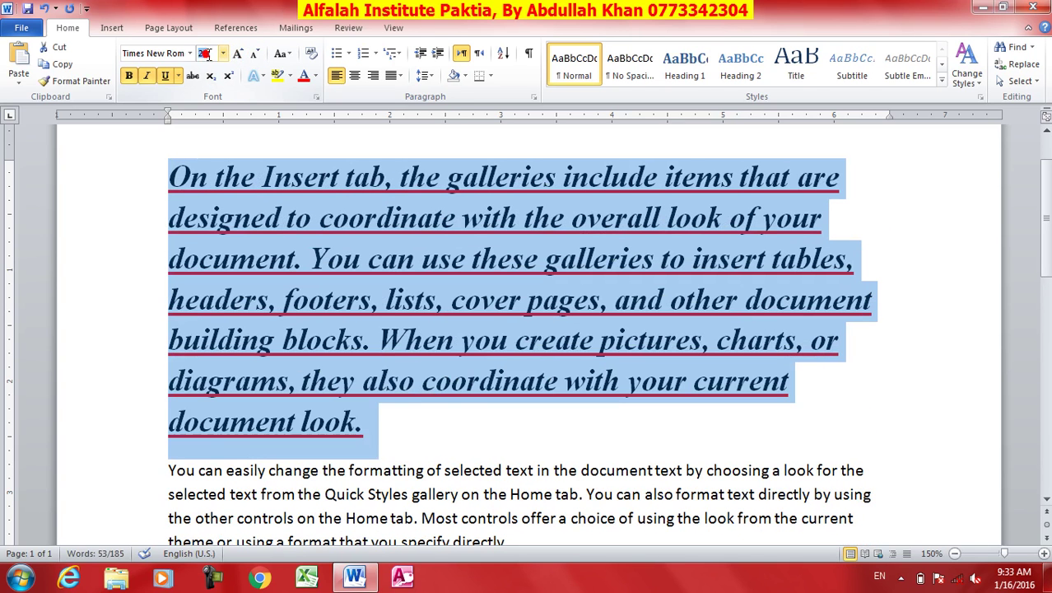
pyautogui.write('1')
pyautogui.press('Return')
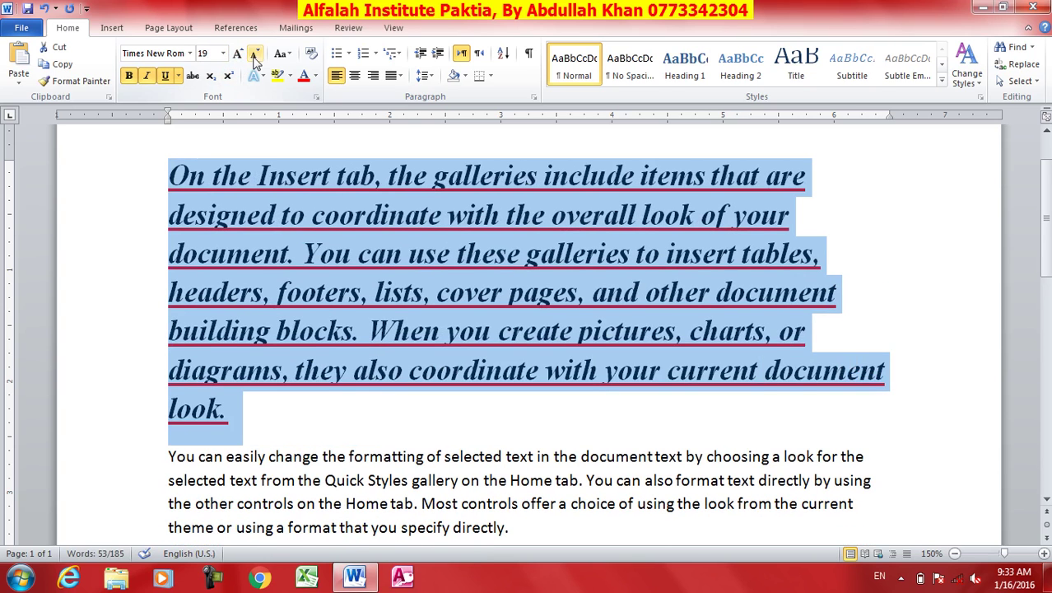
pyautogui.click(254, 54)
pyautogui.click(238, 54)
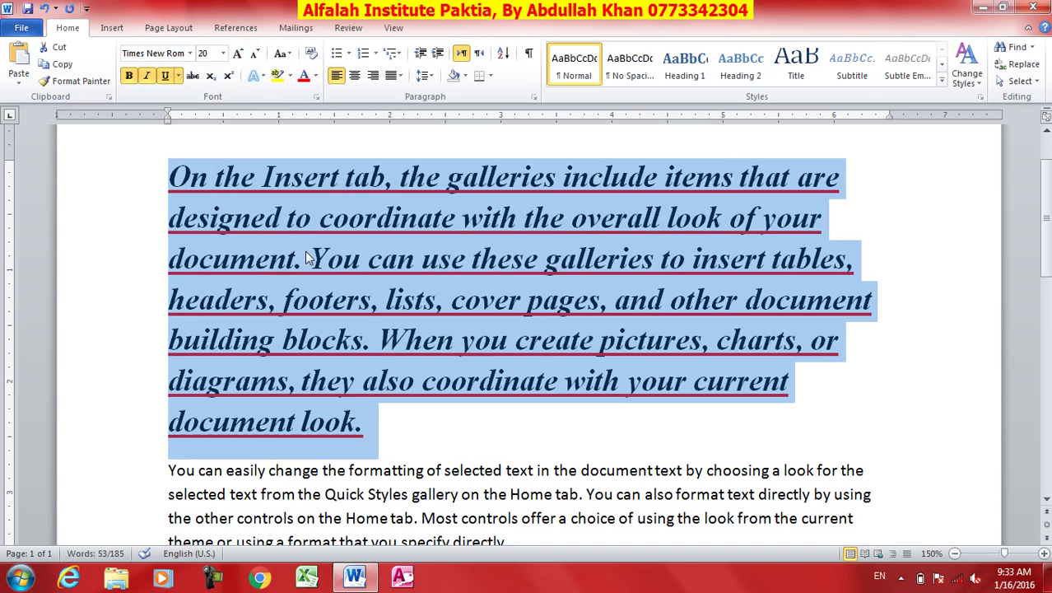
# Open the On-Screen Keyboard with the osk command to view the square bracket keys, and close it.
pyautogui.press('super+r')
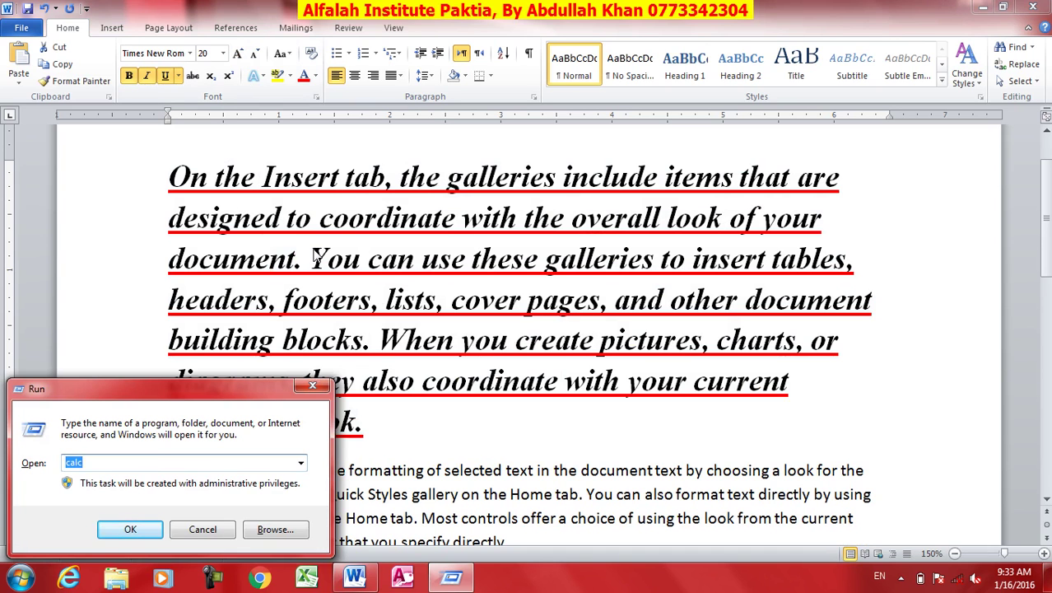
pyautogui.write('osk')
pyautogui.press('Return')
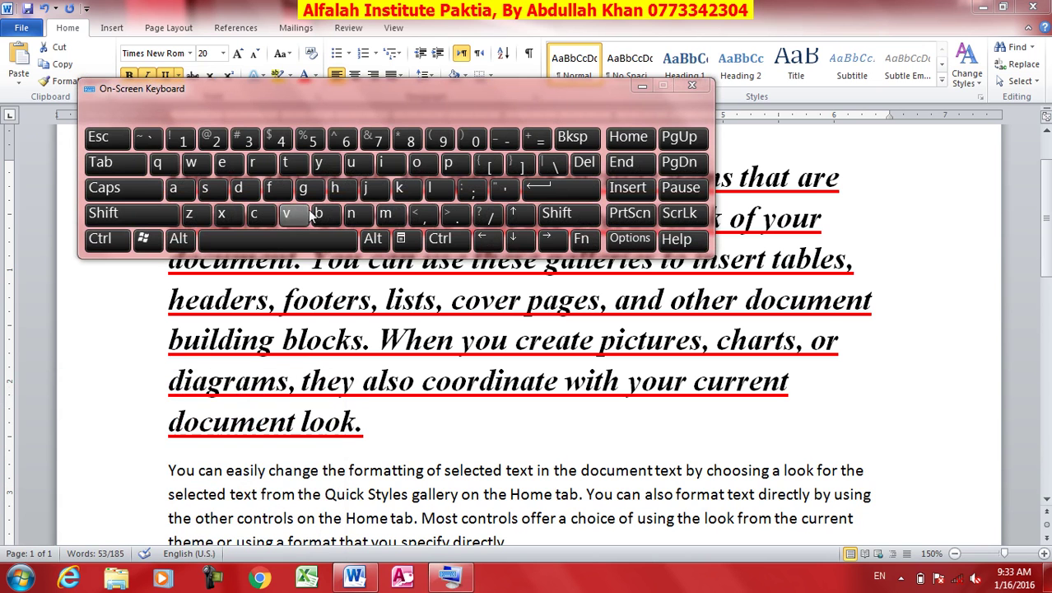
pyautogui.moveTo(287, 95); pyautogui.dragTo(455, 151)
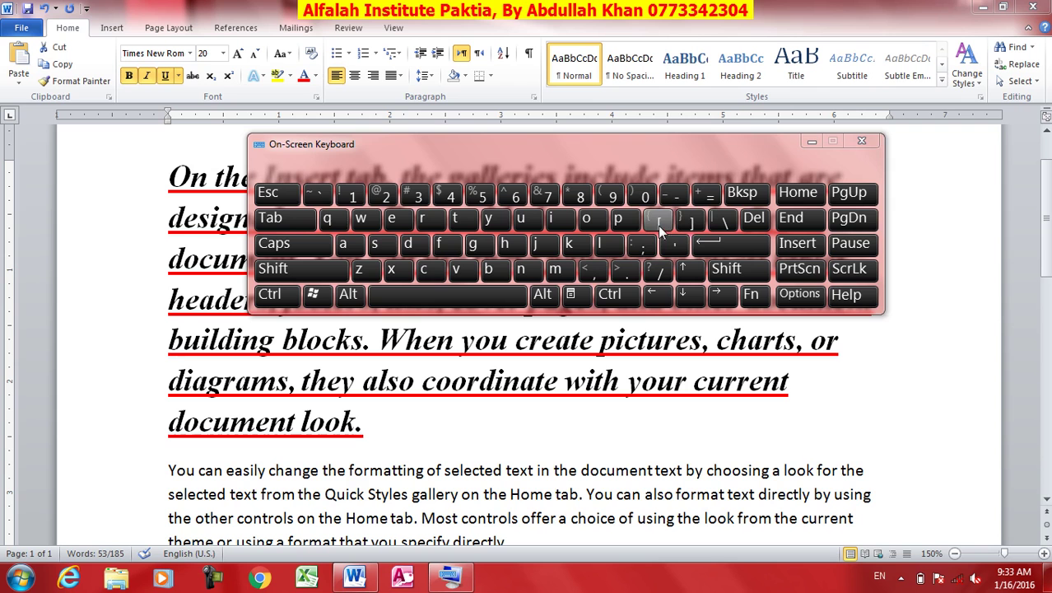
pyautogui.click(860, 142)
# Reselect the first paragraph and enlarge its font one point at a time to beyond size 71.
pyautogui.tripleClick(377, 281)
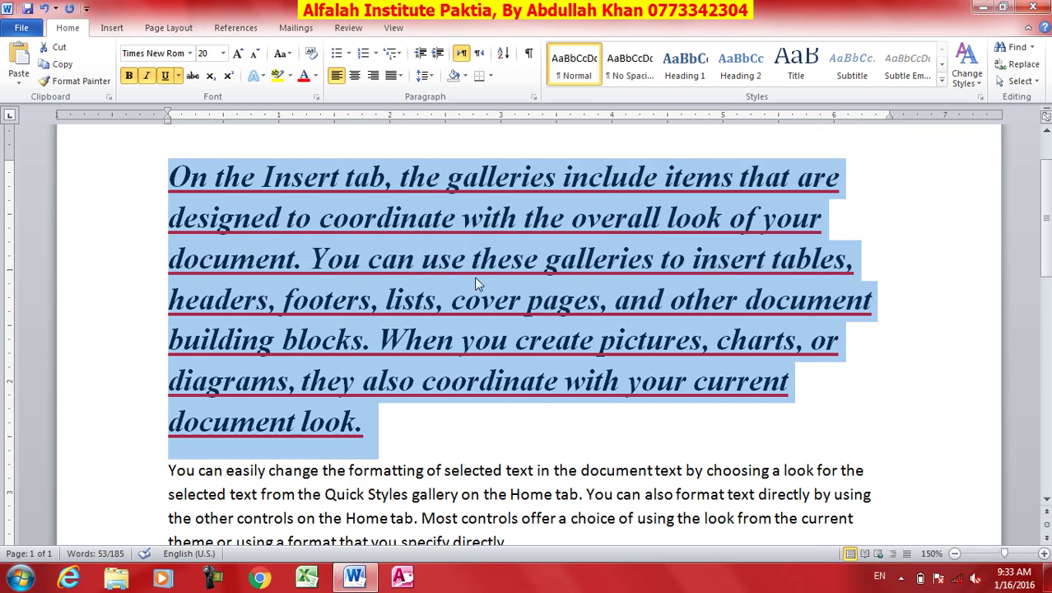
pyautogui.hotkey('ctrl', ']')
pyautogui.hotkey('ctrl', ']')
pyautogui.hotkey('ctrl', ']')
pyautogui.hotkey('ctrl', ']')
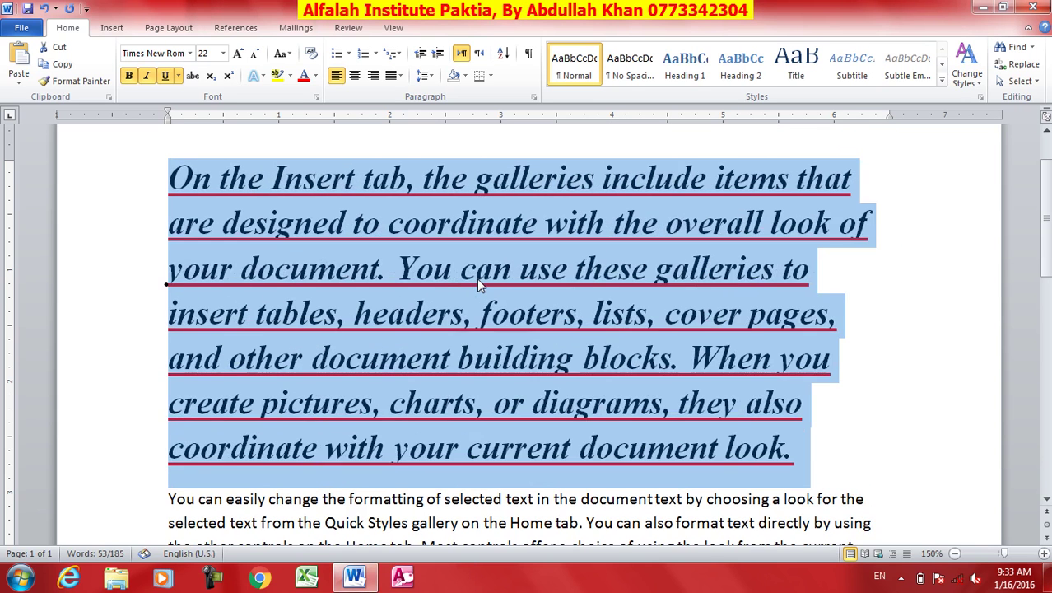
pyautogui.hotkey('ctrl', ']')
pyautogui.hotkey('ctrl', ']')
pyautogui.hotkey('ctrl', ']')
pyautogui.hotkey('ctrl', ']')
pyautogui.hotkey('ctrl', ']')
pyautogui.hotkey('ctrl', ']')
pyautogui.hotkey('ctrl', ']')
pyautogui.hotkey('ctrl', ']')
pyautogui.hotkey('ctrl', ']')
pyautogui.hotkey('ctrl', ']')
pyautogui.hotkey('ctrl', ']')
pyautogui.hotkey('ctrl', ']')
pyautogui.hotkey('ctrl', ']')
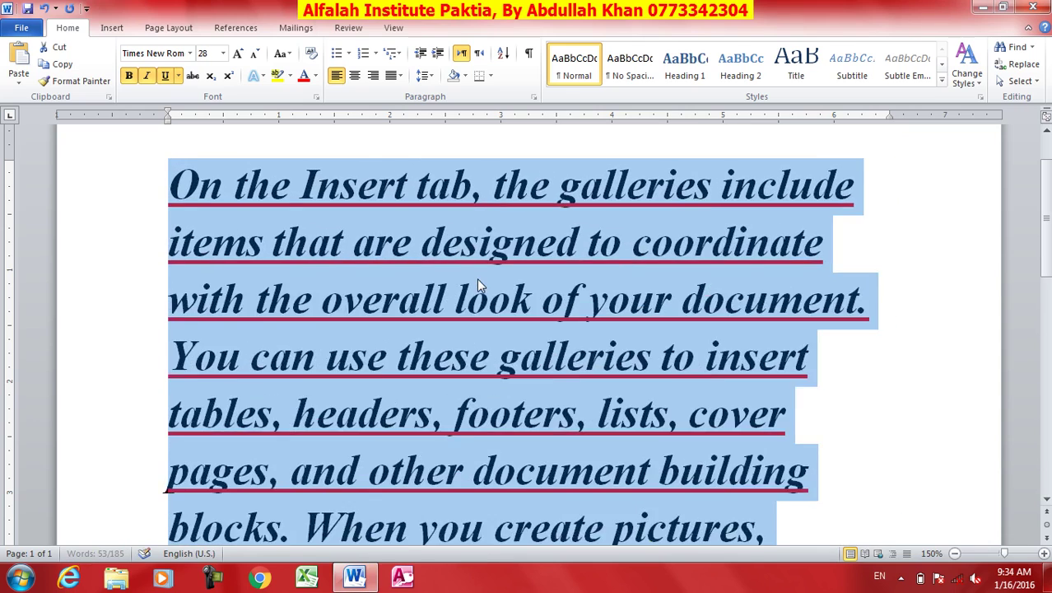
pyautogui.hotkey('ctrl', ']')
pyautogui.hotkey('ctrl', ']')
pyautogui.hotkey('ctrl', ']')
pyautogui.hotkey('ctrl', ']')
pyautogui.hotkey('ctrl', ']')
pyautogui.hotkey('ctrl', ']')
pyautogui.hotkey('ctrl', ']')
pyautogui.hotkey('ctrl', ']')
pyautogui.hotkey('ctrl', ']')
pyautogui.hotkey('ctrl', ']')
pyautogui.hotkey('ctrl', ']')
pyautogui.hotkey('ctrl', ']')
pyautogui.hotkey('ctrl', ']')
pyautogui.hotkey('ctrl', ']')
pyautogui.hotkey('ctrl', ']')
pyautogui.hotkey('ctrl', ']')
pyautogui.hotkey('ctrl', ']')
pyautogui.hotkey('ctrl', ']')
pyautogui.hotkey('ctrl', ']')
pyautogui.hotkey('ctrl', ']')
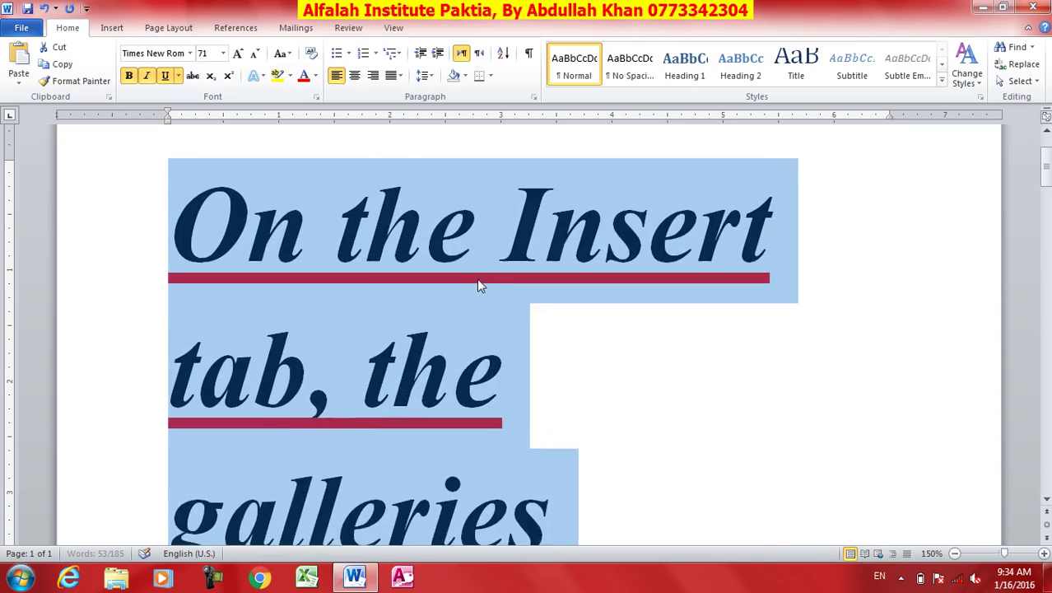
pyautogui.hotkey('ctrl', ']')
pyautogui.hotkey('ctrl', ']')
pyautogui.hotkey('ctrl', ']')
pyautogui.hotkey('ctrl', ']')
pyautogui.hotkey('ctrl', ']')
pyautogui.hotkey('ctrl', ']')
pyautogui.hotkey('ctrl', ']')
pyautogui.hotkey('ctrl', ']')
pyautogui.hotkey('ctrl', ']')
pyautogui.hotkey('ctrl', ']')
pyautogui.hotkey('ctrl', ']')
pyautogui.hotkey('ctrl', ']')
pyautogui.hotkey('ctrl', ']')
pyautogui.hotkey('ctrl', ']')
pyautogui.hotkey('ctrl', ']')
pyautogui.hotkey('ctrl', ']')
pyautogui.hotkey('ctrl', ']')
pyautogui.hotkey('ctrl', ']')
pyautogui.hotkey('ctrl', ']')
pyautogui.hotkey('ctrl', ']')
# Reduce the first paragraph's font one point at a time down to size 16.
pyautogui.hotkey('ctrl', '[')
pyautogui.hotkey('ctrl', '[')
pyautogui.hotkey('ctrl', '[')
pyautogui.hotkey('ctrl', '[')
pyautogui.hotkey('ctrl', '[')
pyautogui.hotkey('ctrl', '[')
pyautogui.hotkey('ctrl', '[')
pyautogui.hotkey('ctrl', '[')
pyautogui.hotkey('ctrl', '[')
pyautogui.hotkey('ctrl', '[')
pyautogui.hotkey('ctrl', '[')
pyautogui.hotkey('ctrl', '[')
pyautogui.hotkey('ctrl', '[')
pyautogui.hotkey('ctrl', '[')
pyautogui.hotkey('ctrl', '[')
pyautogui.hotkey('ctrl', '[')
pyautogui.hotkey('ctrl', '[')
pyautogui.hotkey('ctrl', '[')
pyautogui.hotkey('ctrl', '[')
pyautogui.hotkey('ctrl', '[')
pyautogui.hotkey('ctrl', '[')
pyautogui.hotkey('ctrl', '[')
pyautogui.hotkey('ctrl', '[')
pyautogui.hotkey('ctrl', '[')
pyautogui.hotkey('ctrl', '[')
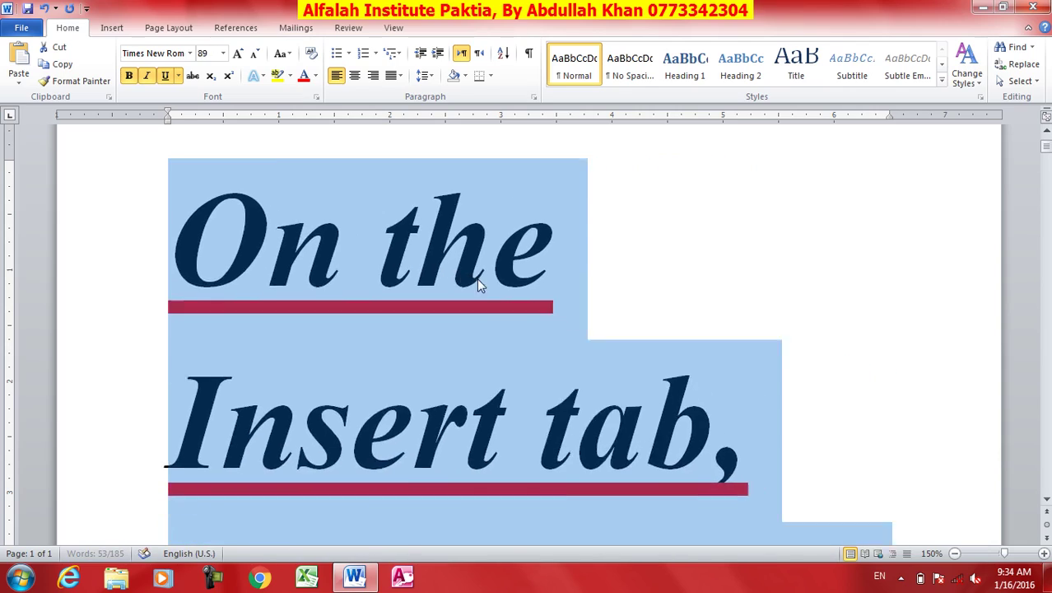
pyautogui.hotkey('ctrl', '[')
pyautogui.hotkey('ctrl', '[')
pyautogui.hotkey('ctrl', '[')
pyautogui.hotkey('ctrl', '[')
pyautogui.hotkey('ctrl', '[')
pyautogui.hotkey('ctrl', '[')
pyautogui.hotkey('ctrl', '[')
pyautogui.hotkey('ctrl', '[')
pyautogui.hotkey('ctrl', '[')
pyautogui.hotkey('ctrl', '[')
pyautogui.hotkey('ctrl', '[')
pyautogui.hotkey('ctrl', '[')
pyautogui.hotkey('ctrl', '[')
pyautogui.hotkey('ctrl', '[')
pyautogui.hotkey('ctrl', '[')
pyautogui.hotkey('ctrl', '[')
pyautogui.hotkey('ctrl', '[')
pyautogui.hotkey('ctrl', '[')
pyautogui.hotkey('ctrl', '[')
pyautogui.hotkey('ctrl', '[')
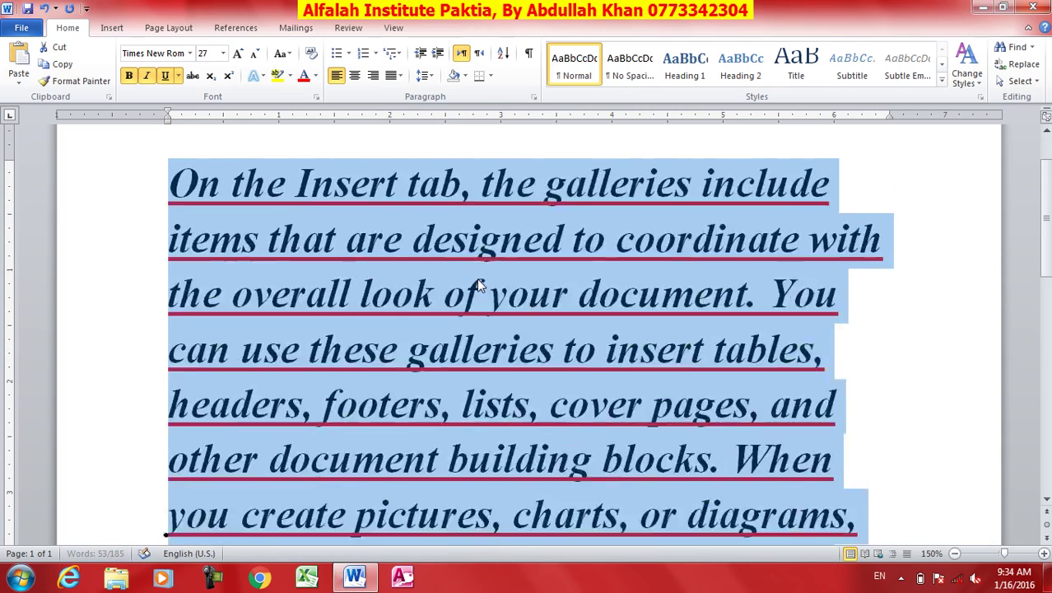
pyautogui.hotkey('ctrl', ']')
pyautogui.hotkey('ctrl', ']')
pyautogui.hotkey('ctrl', ']')
pyautogui.hotkey('ctrl', ']')
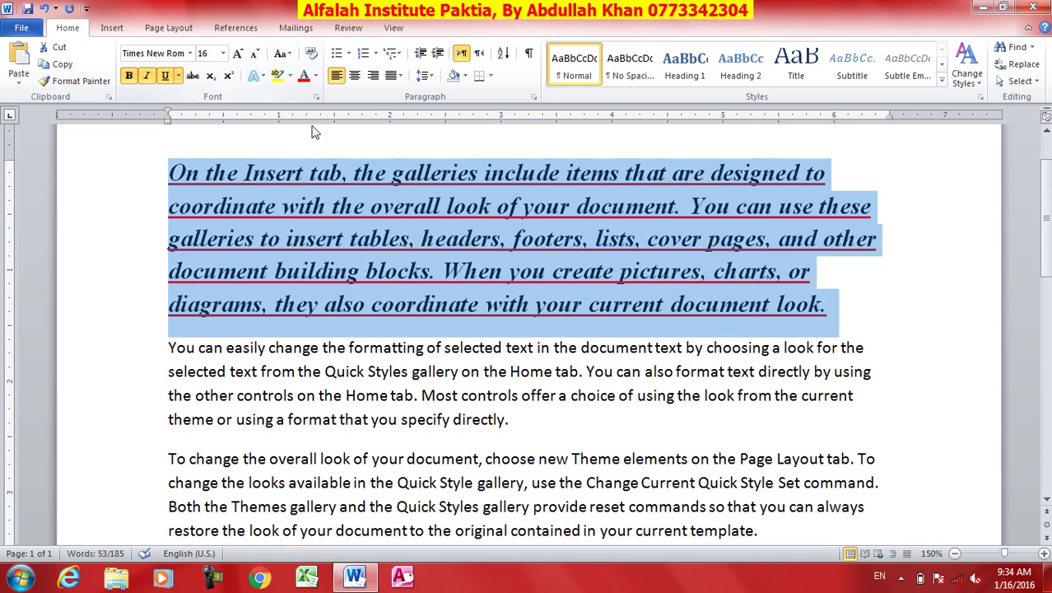
# Change the first paragraph's text to lowercase and clear all of its formatting.
pyautogui.click(284, 53)
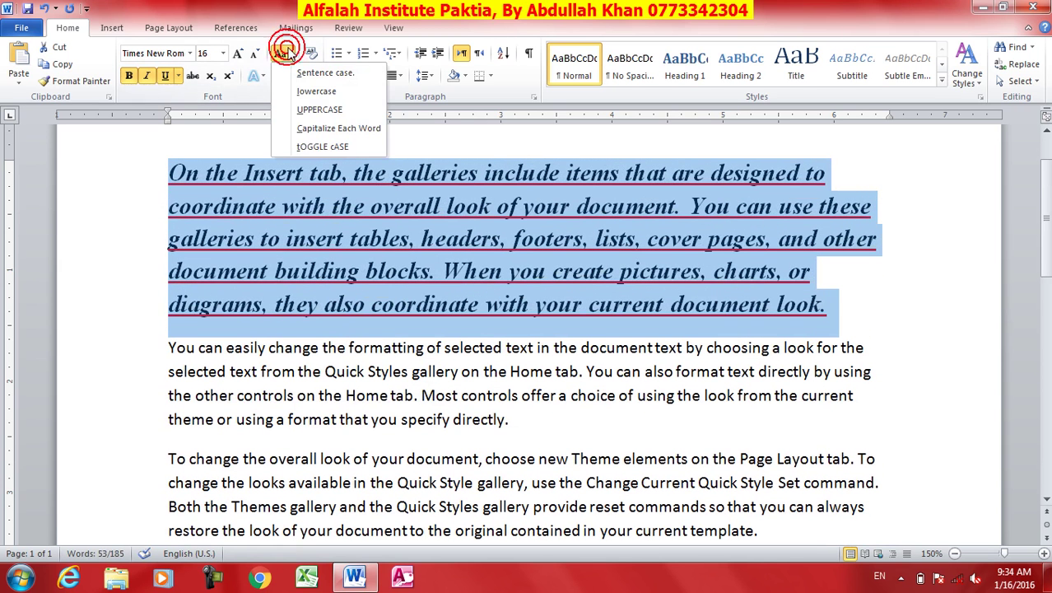
pyautogui.click(278, 70)
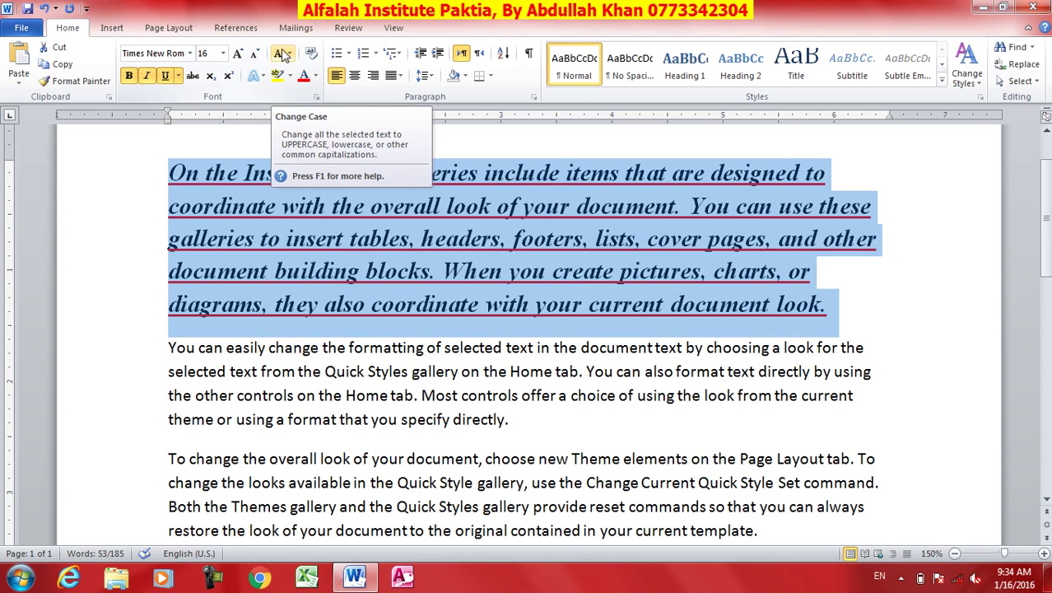
pyautogui.click(282, 54)
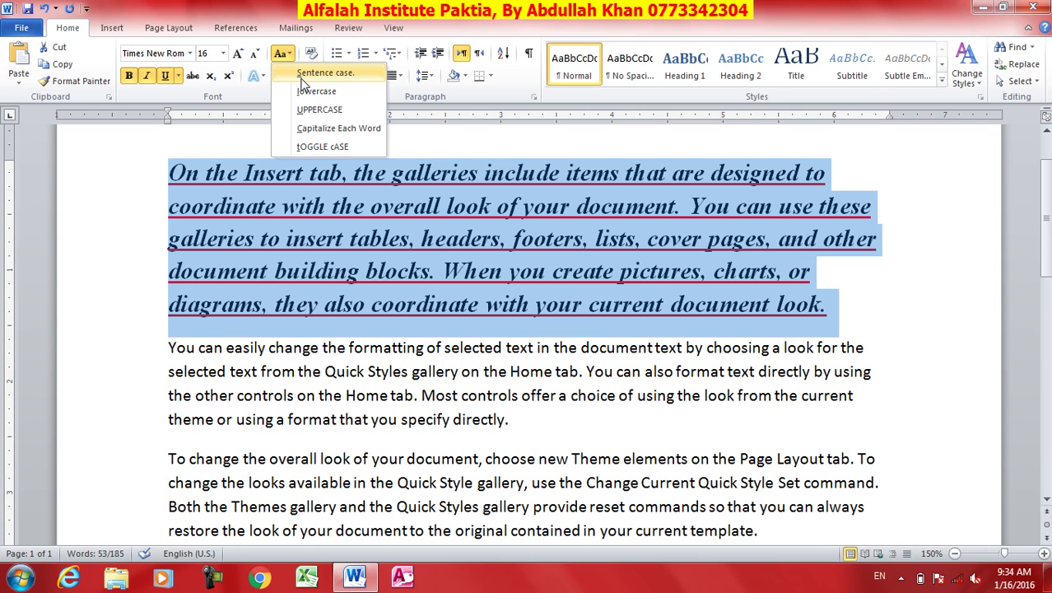
pyautogui.click(283, 54)
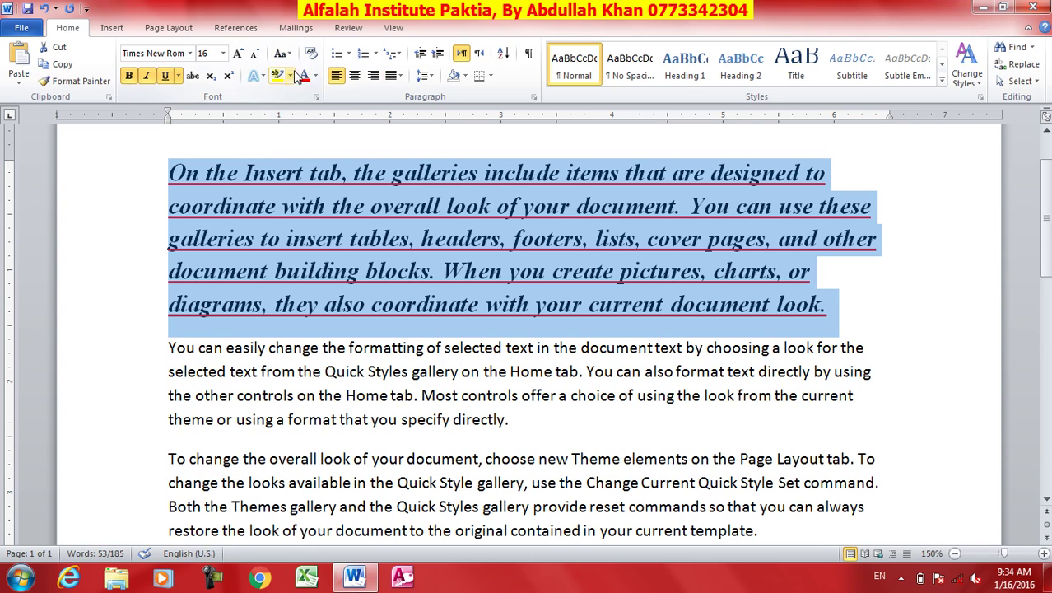
pyautogui.click(283, 56)
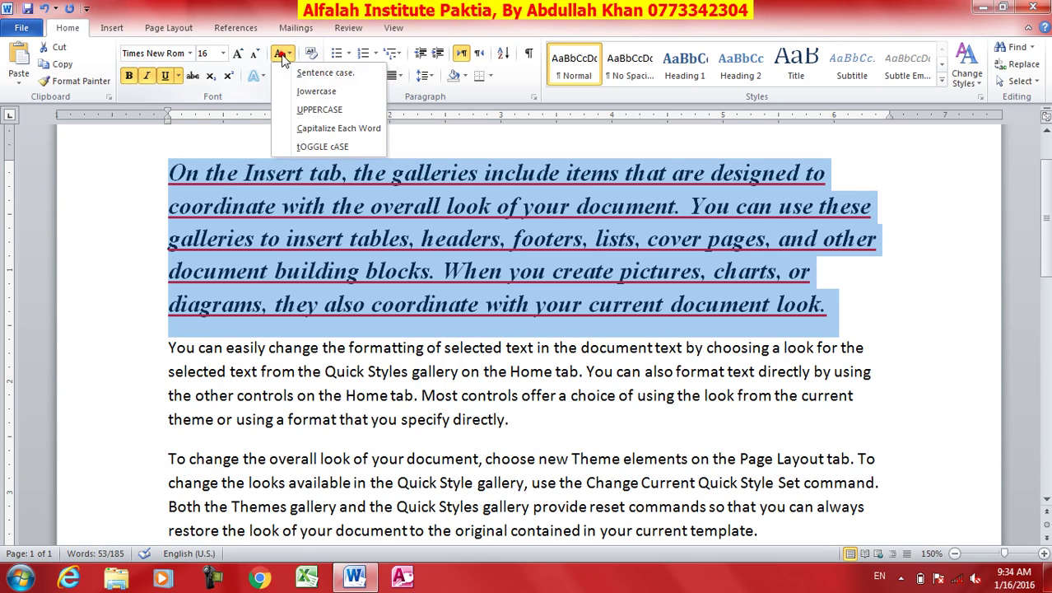
pyautogui.click(314, 92)
pyautogui.click(311, 53)
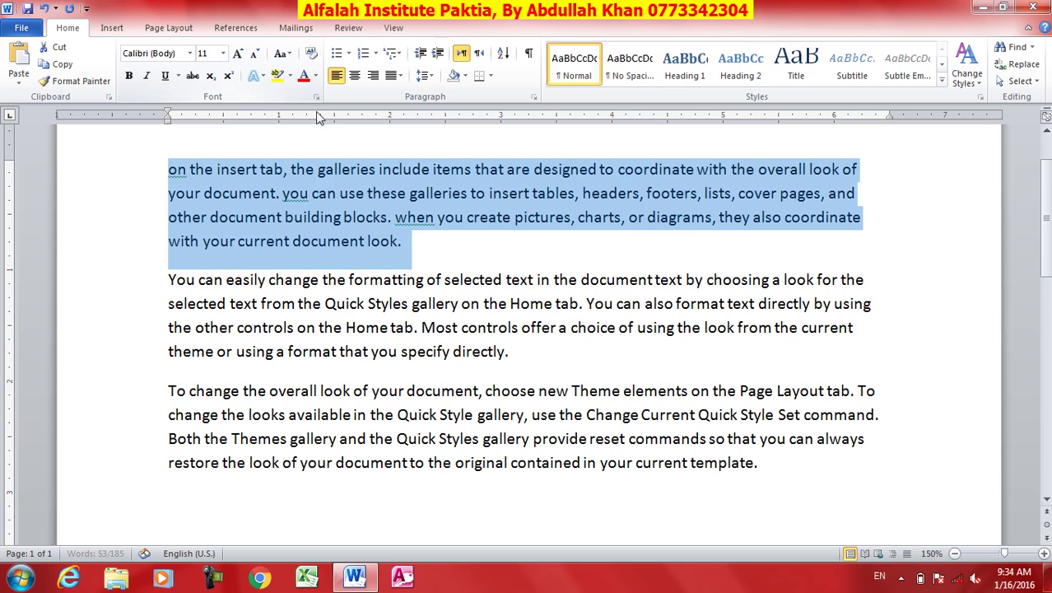
# Undo the clearing of the first paragraph's formatting and change its text to UPPERCASE.
pyautogui.hotkey('ctrl', 'z')
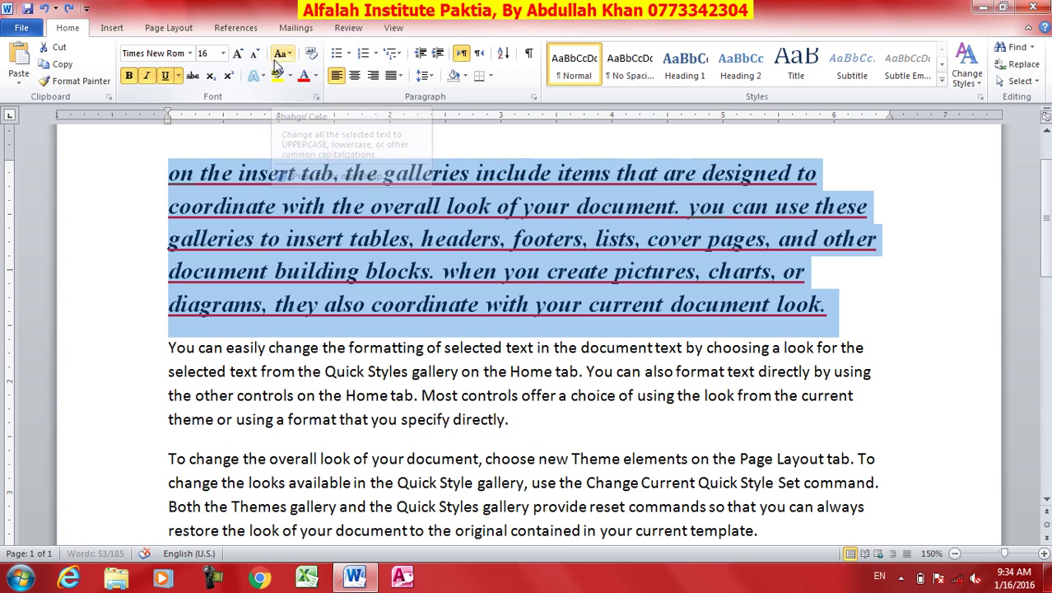
pyautogui.click(279, 56)
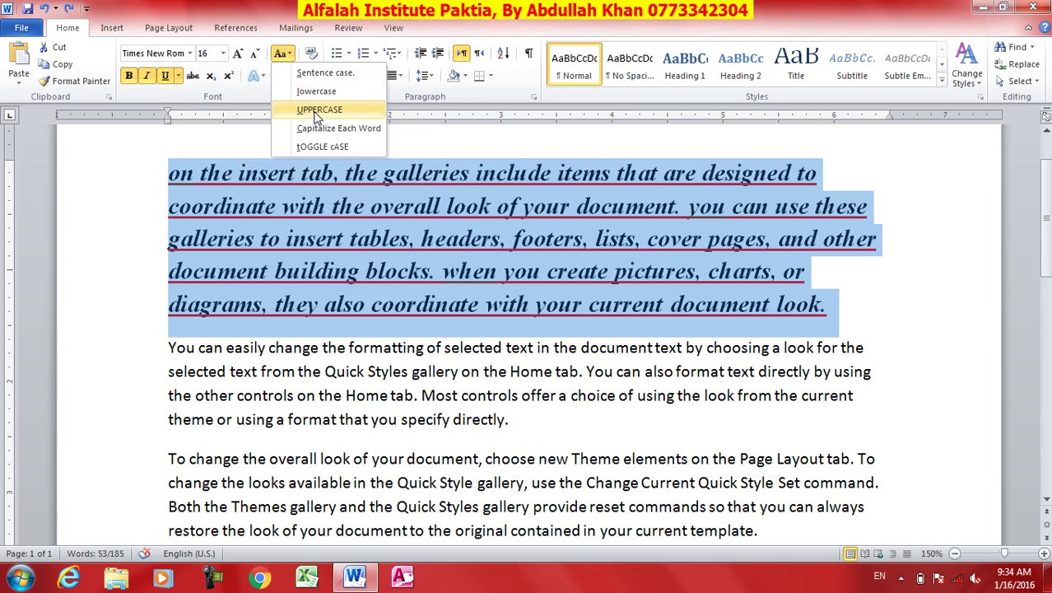
pyautogui.click(318, 115)
# Change the first paragraph's case to Capitalize Each Word, try tOGGLE cASE on it and undo that.
pyautogui.click(279, 55)
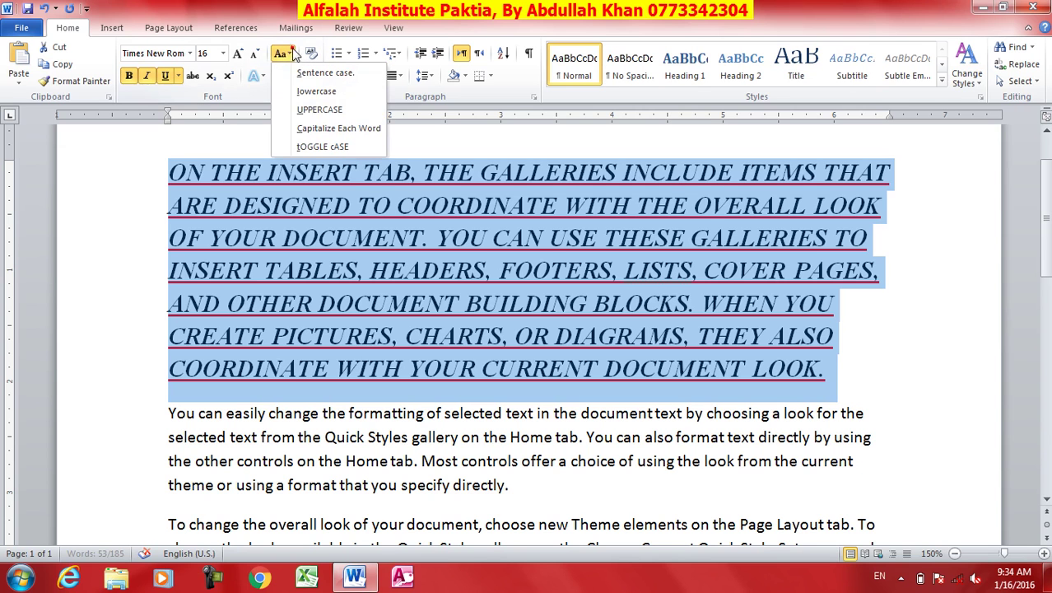
pyautogui.click(325, 130)
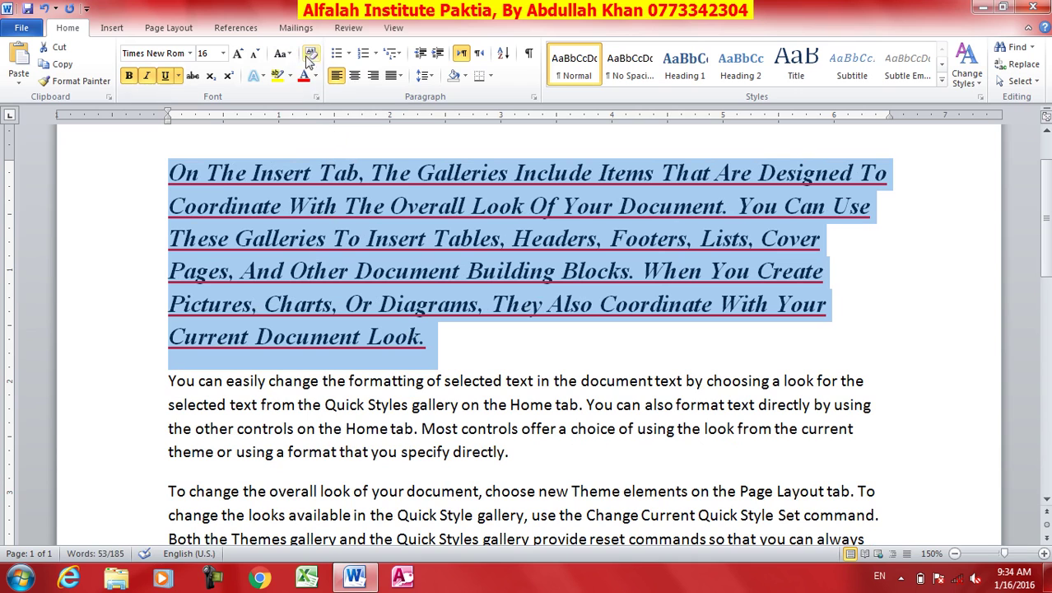
pyautogui.click(280, 54)
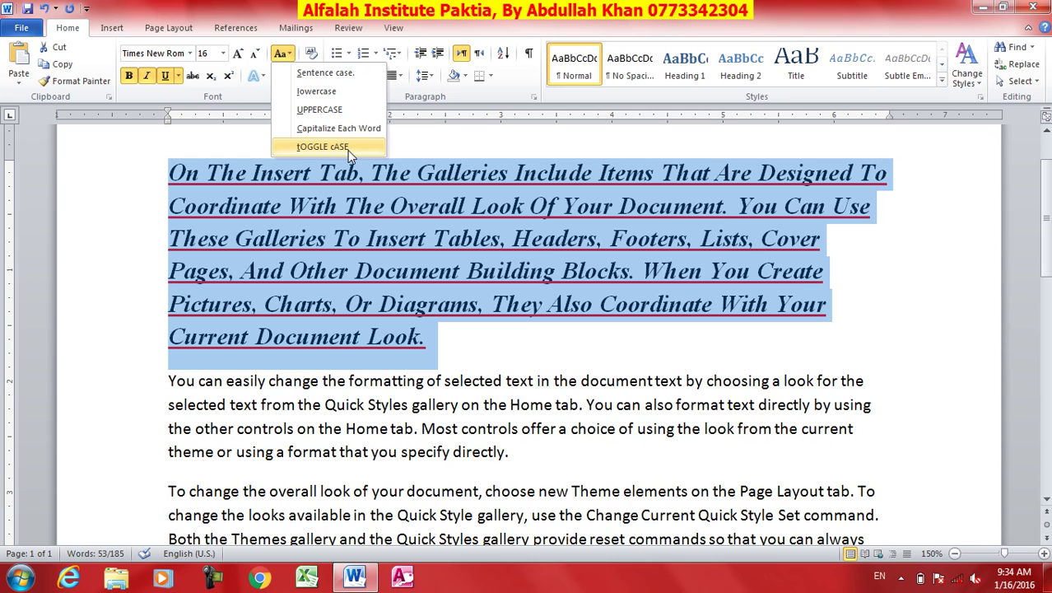
pyautogui.click(323, 146)
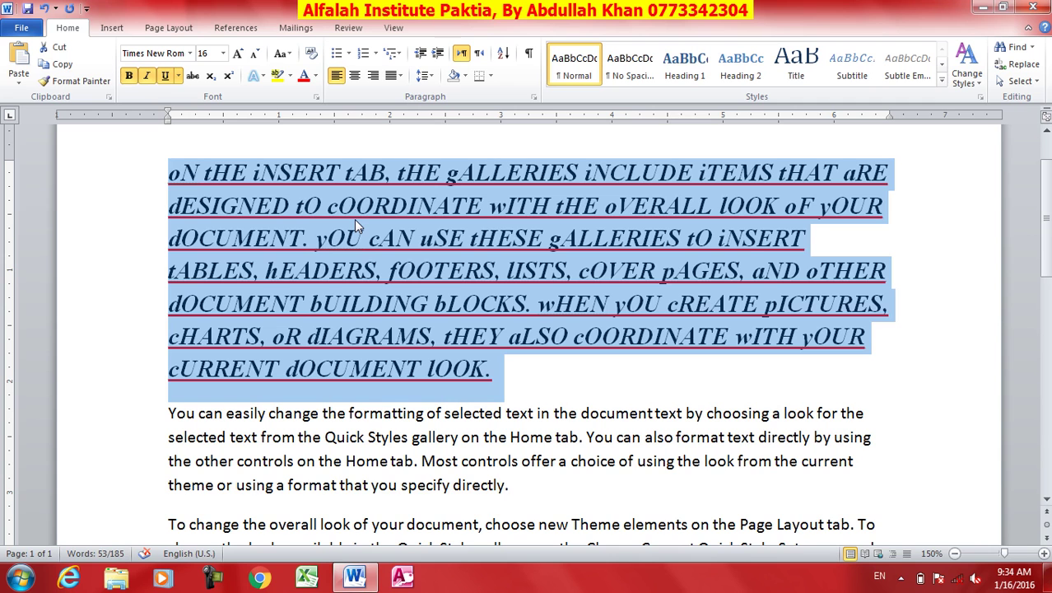
pyautogui.hotkey('ctrl', 'z')
# Cycle the first paragraph's case through uppercase and lowercase to sentence case.
pyautogui.hotkey('shift', 'F3')
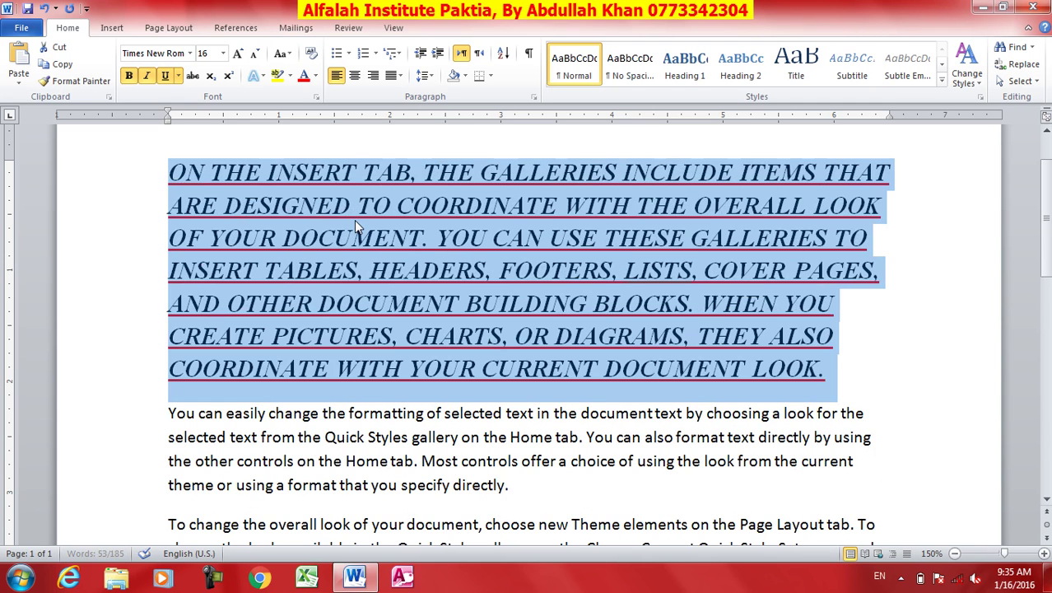
pyautogui.hotkey('shift', 'F3')
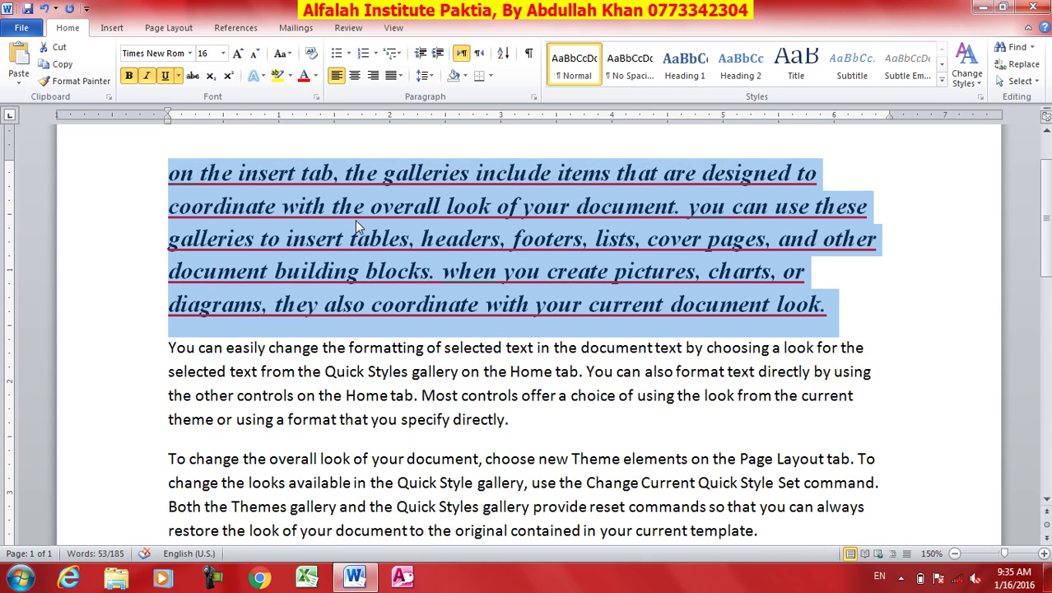
pyautogui.hotkey('shift', 'F3')
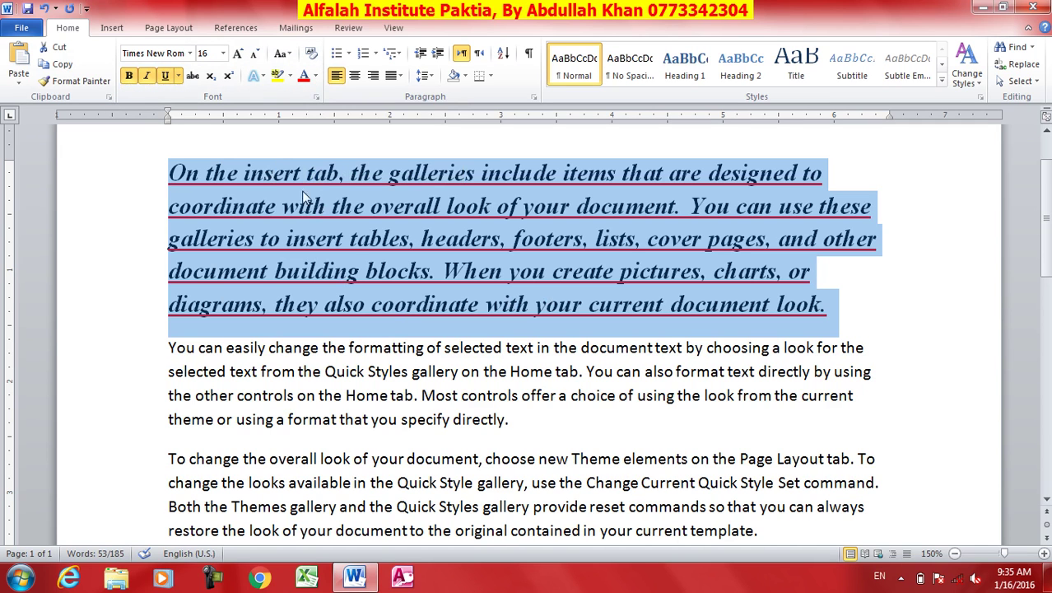
# Clear all formatting from the first paragraph and undo the clearing.
pyautogui.click(311, 54)
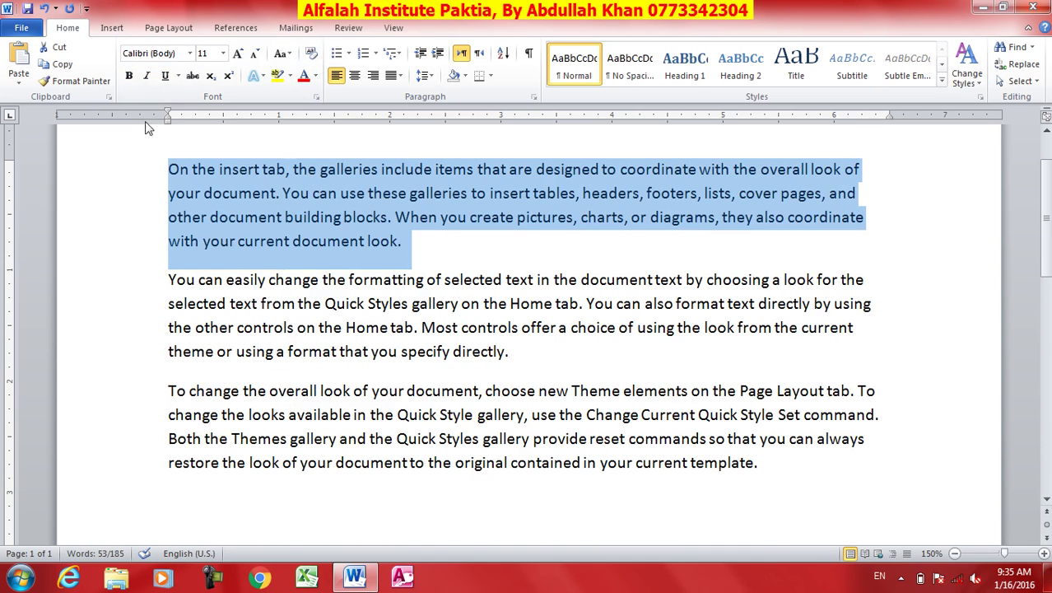
pyautogui.click(45, 8)
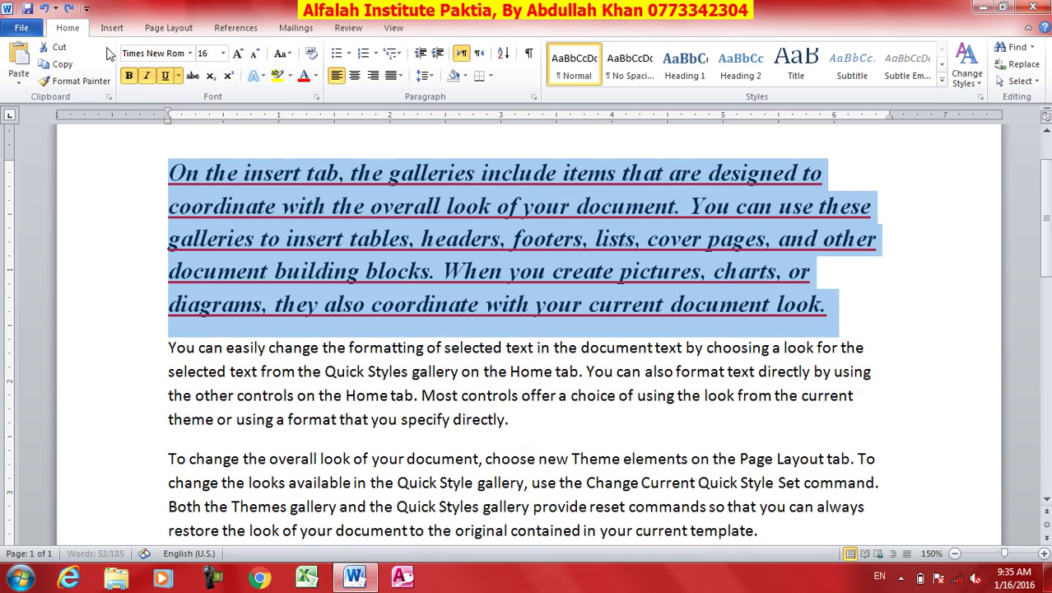
# Set the first paragraph's font color to the standard Red.
pyautogui.click(315, 76)
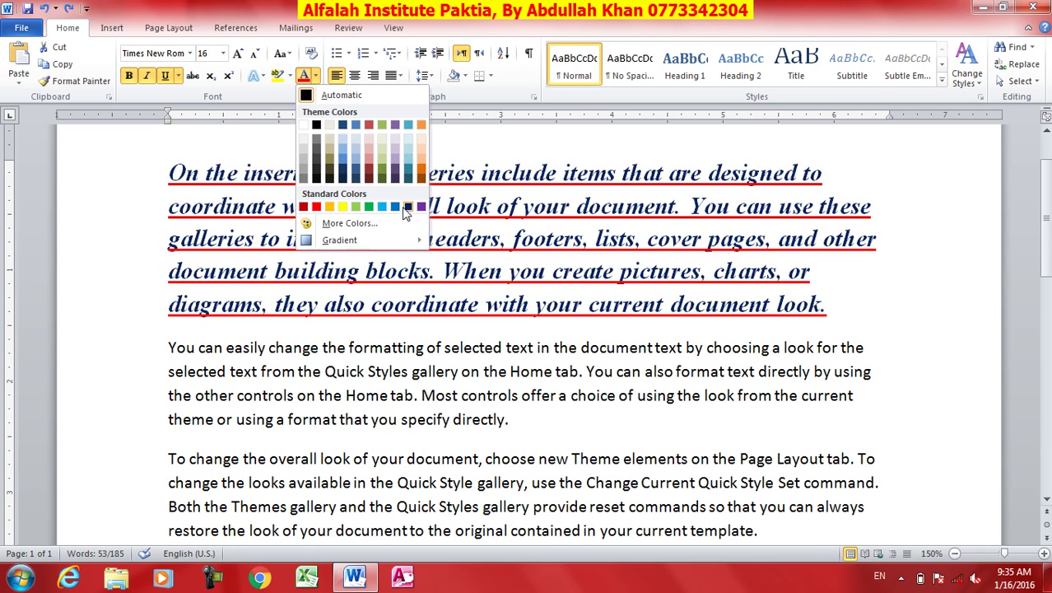
pyautogui.click(317, 207)
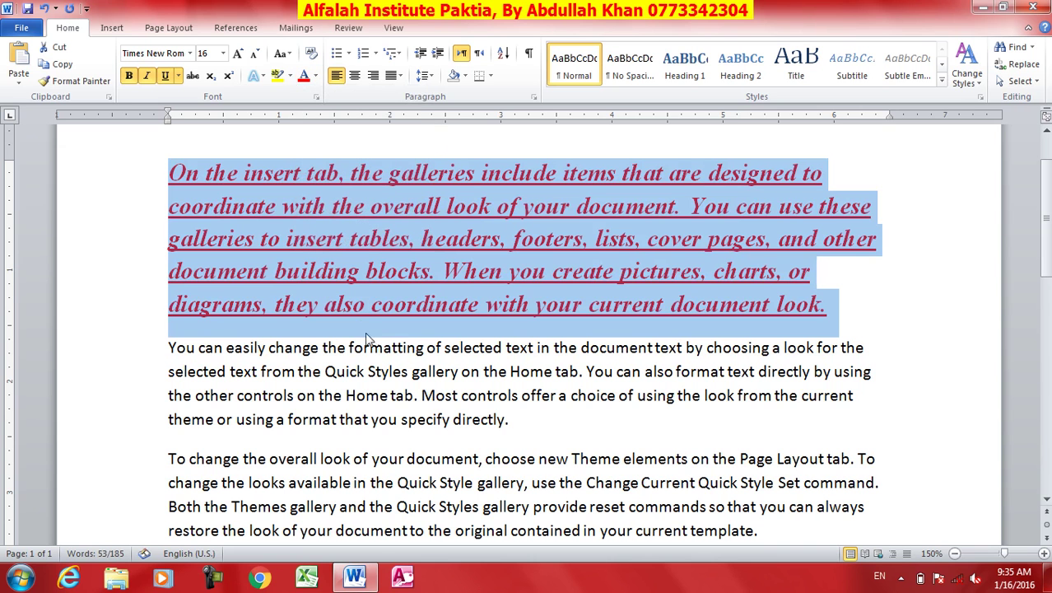
pyautogui.click(316, 75)
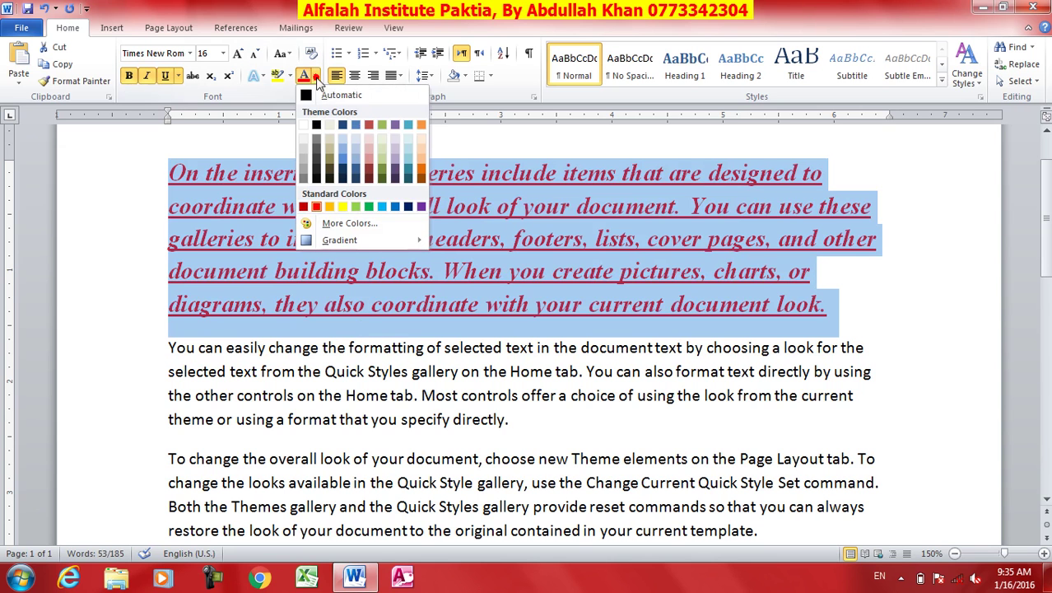
pyautogui.click(352, 226)
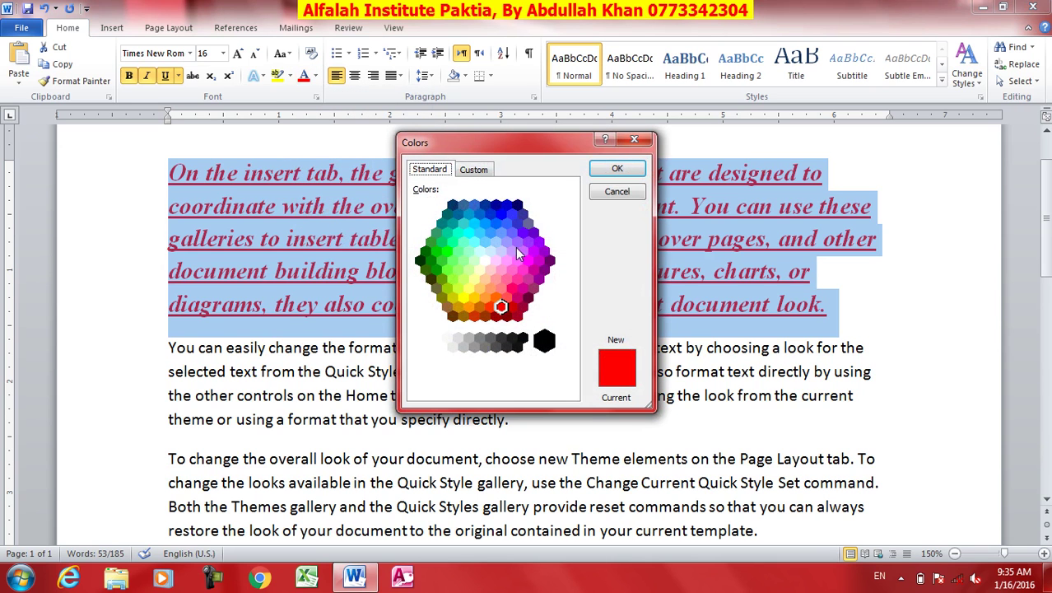
pyautogui.click(474, 169)
pyautogui.click(476, 238)
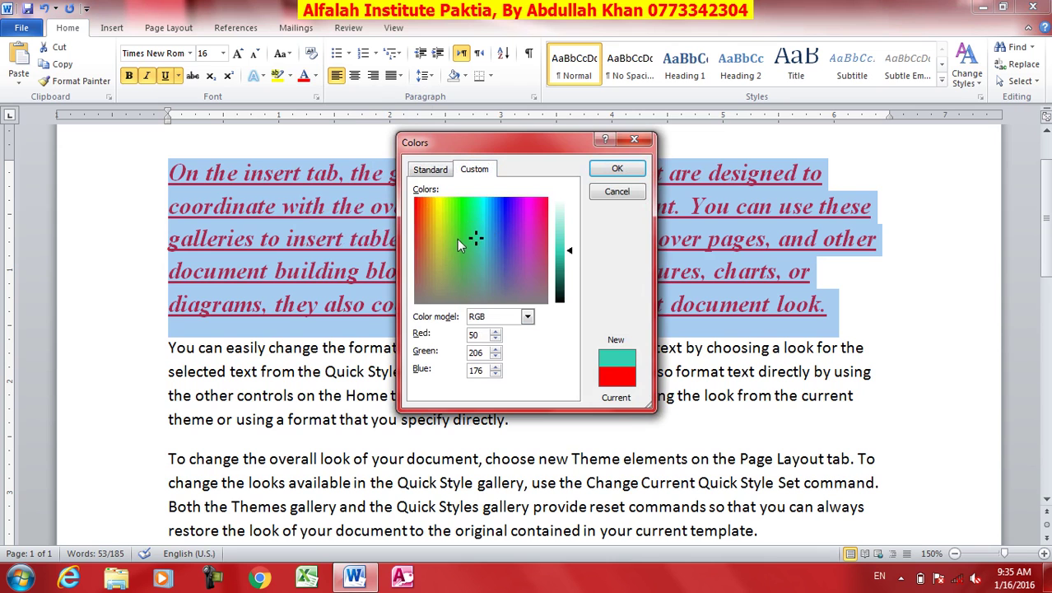
pyautogui.click(424, 216)
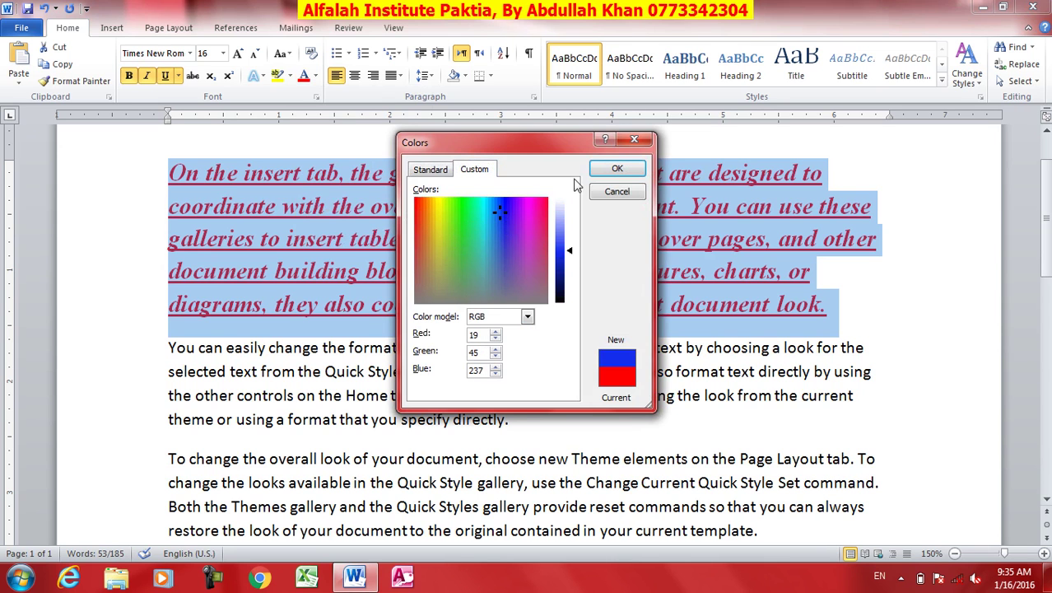
pyautogui.click(623, 190)
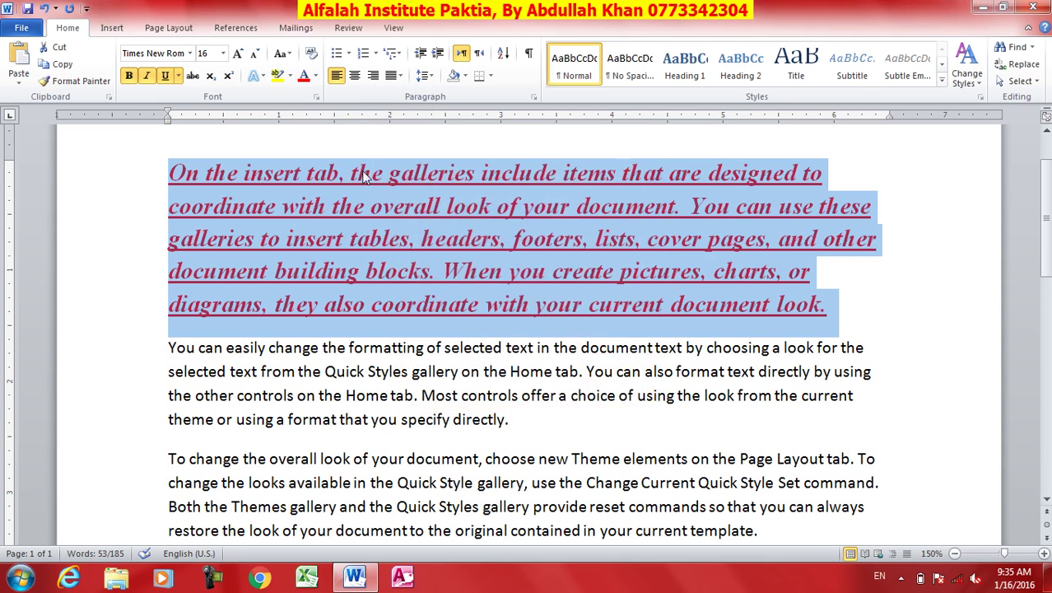
# Apply the first Dark Variations gradient to the first paragraph's red font color and deselect the text.
pyautogui.click(315, 76)
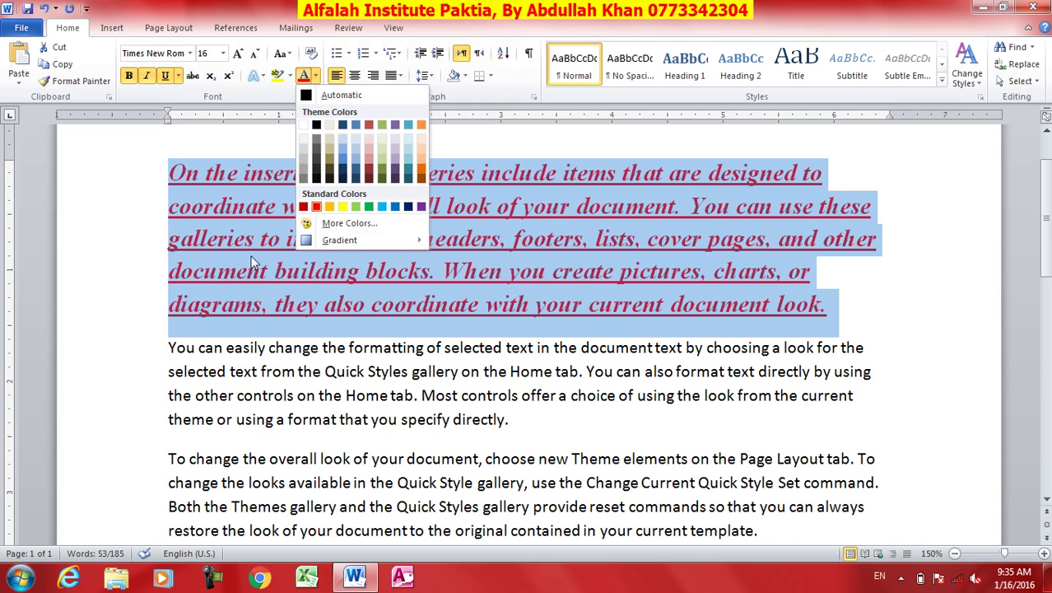
pyautogui.moveTo(368, 246)
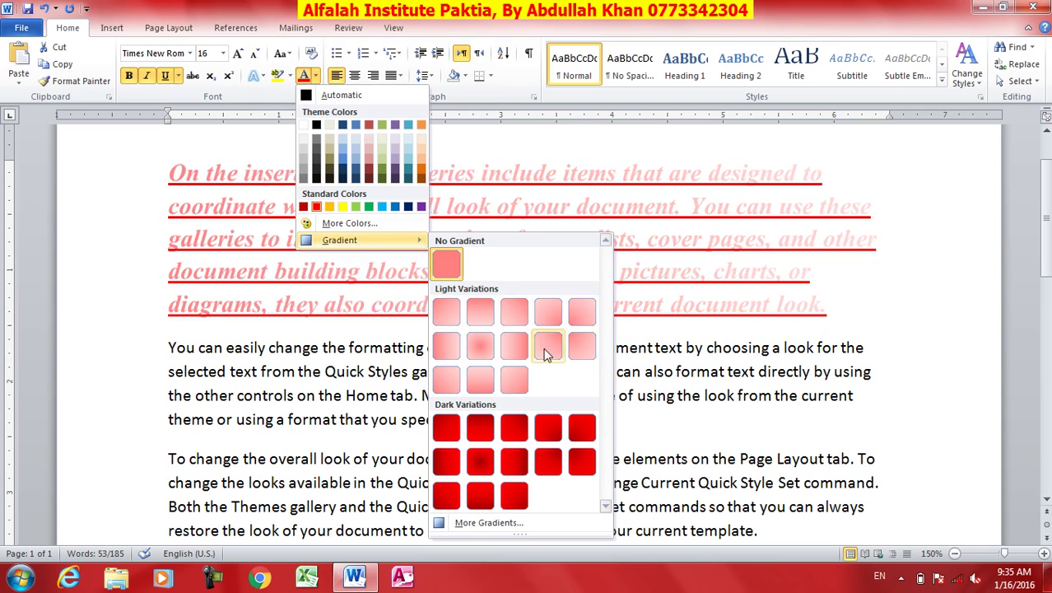
pyautogui.click(448, 433)
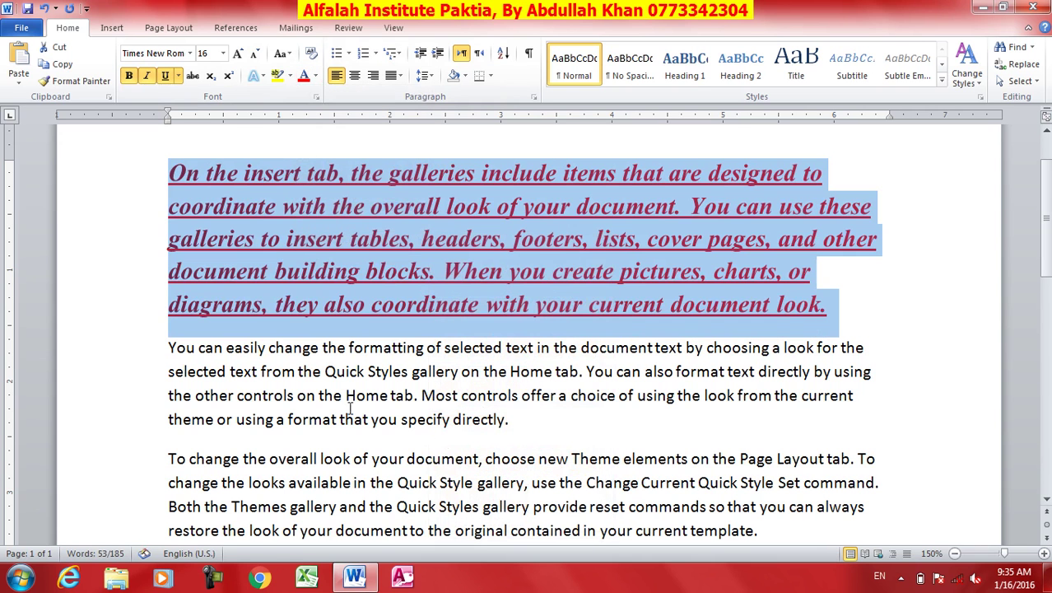
pyautogui.click(372, 243)
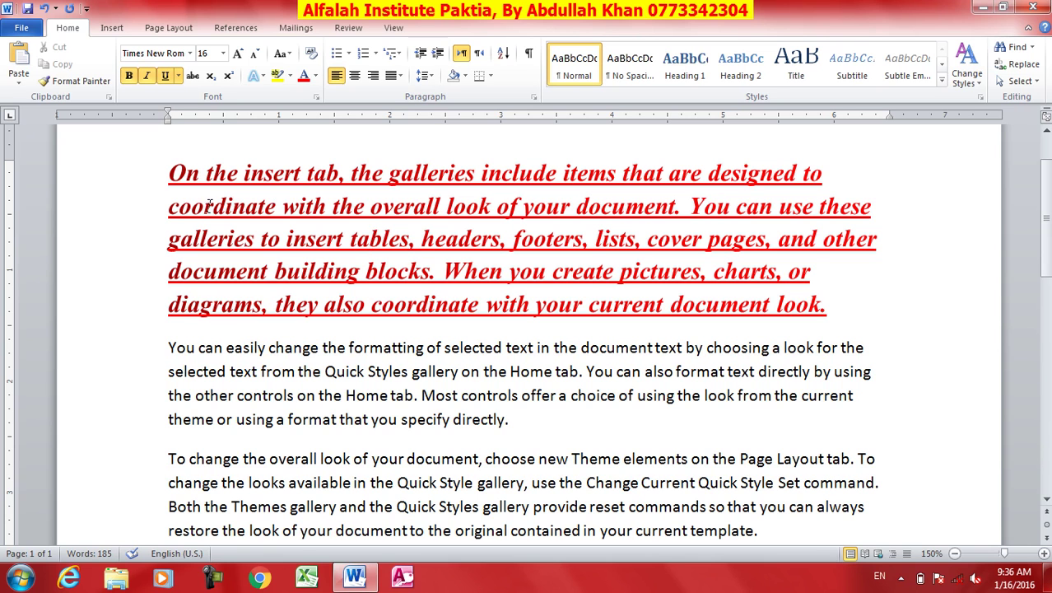
pyautogui.moveTo(839, 309); pyautogui.dragTo(168, 175)
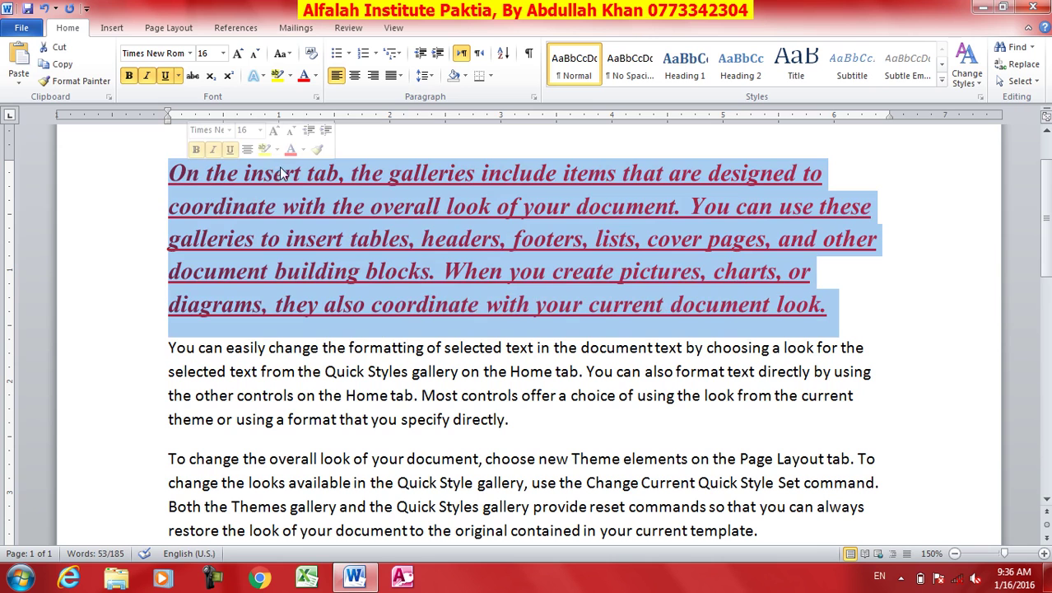
pyautogui.click(309, 217)
pyautogui.moveTo(344, 396); pyautogui.dragTo(338, 416)
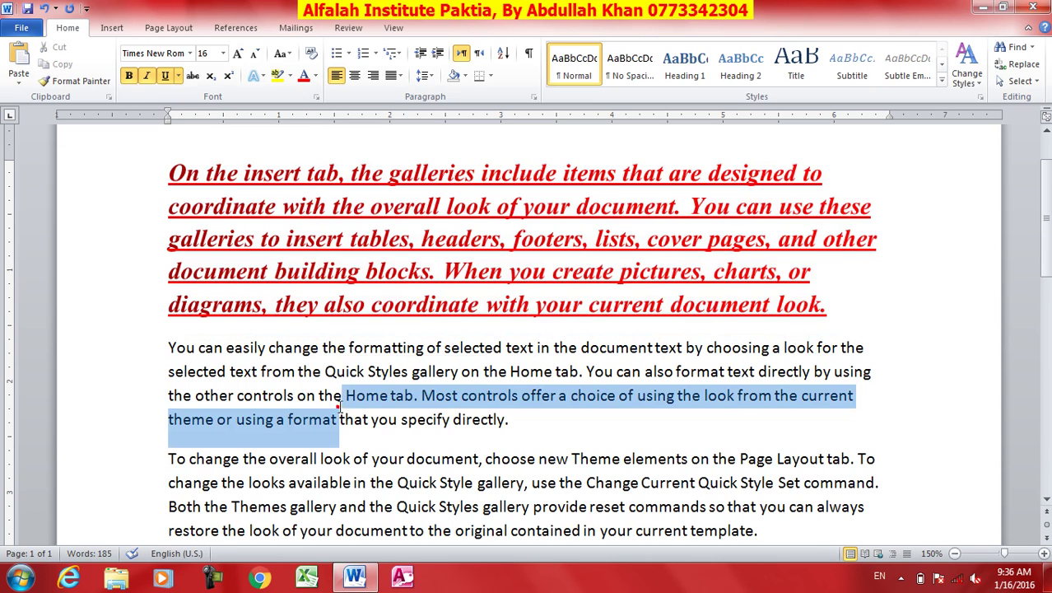
pyautogui.click(299, 396)
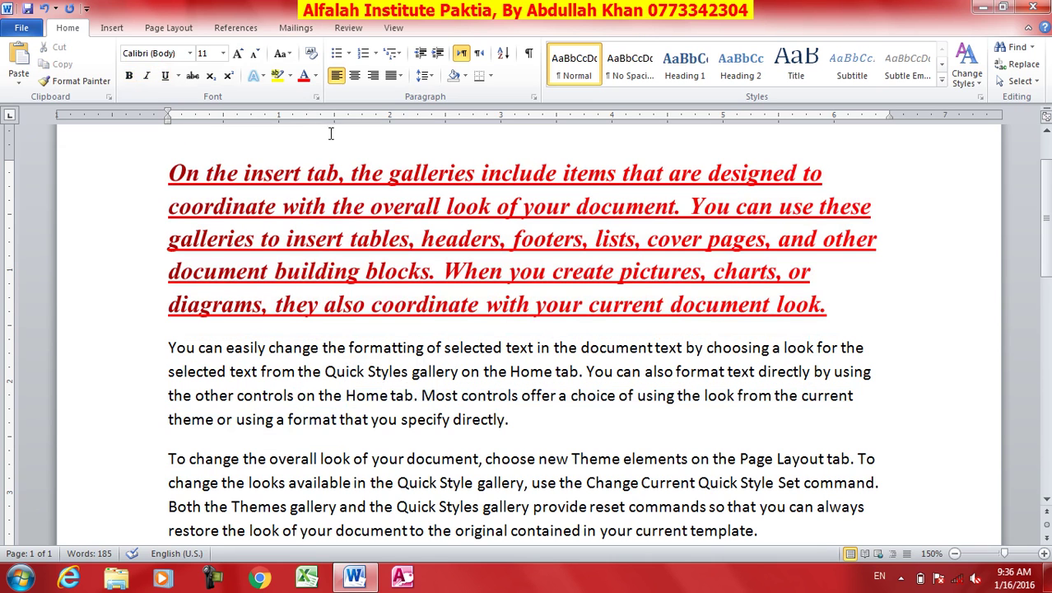
# Highlight several passages across the three paragraphs in yellow, including "that you specify", "Styles gallery provide" and "Current Quick Style".
pyautogui.click(290, 75)
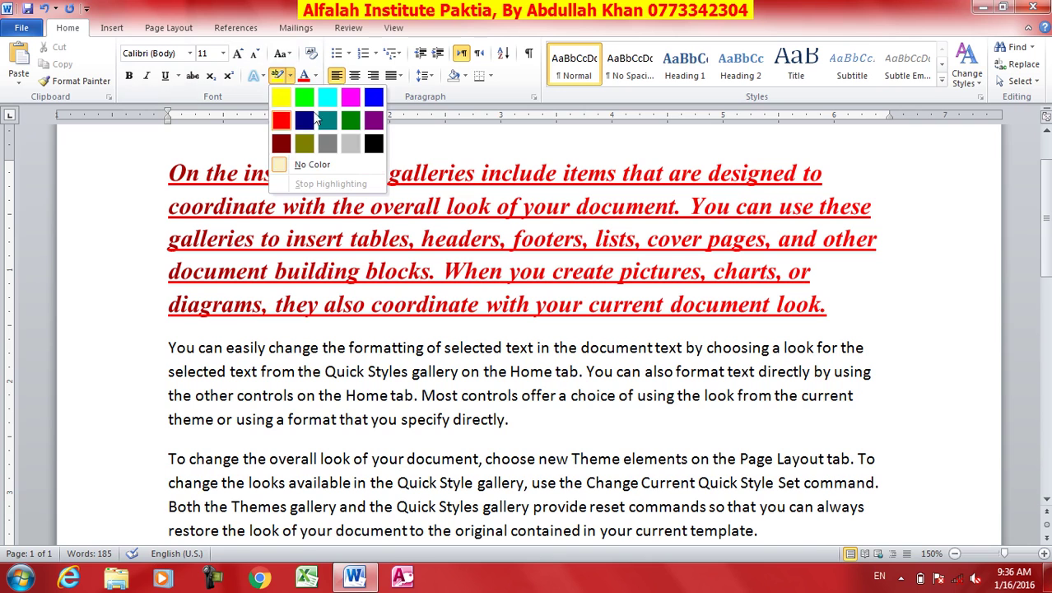
pyautogui.click(281, 98)
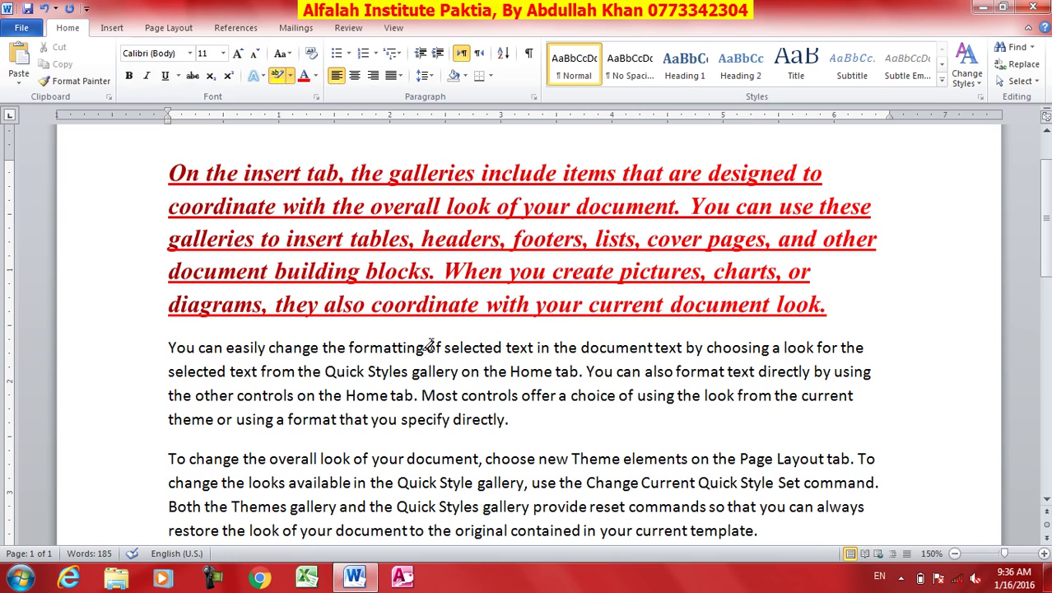
pyautogui.moveTo(441, 348); pyautogui.dragTo(327, 304)
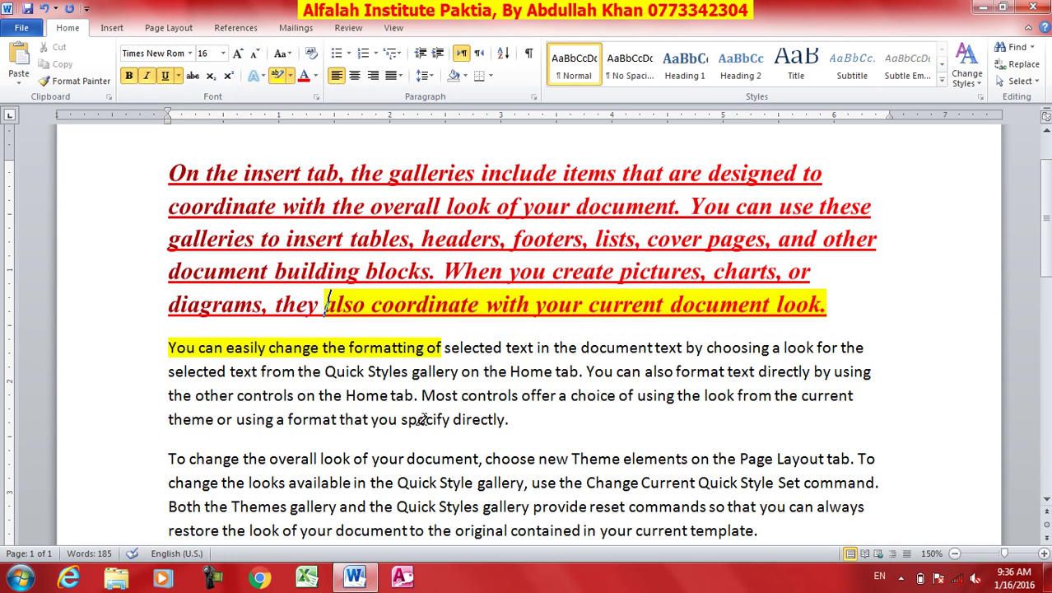
pyautogui.moveTo(424, 420); pyautogui.dragTo(339, 419)
pyautogui.moveTo(555, 507); pyautogui.dragTo(441, 506)
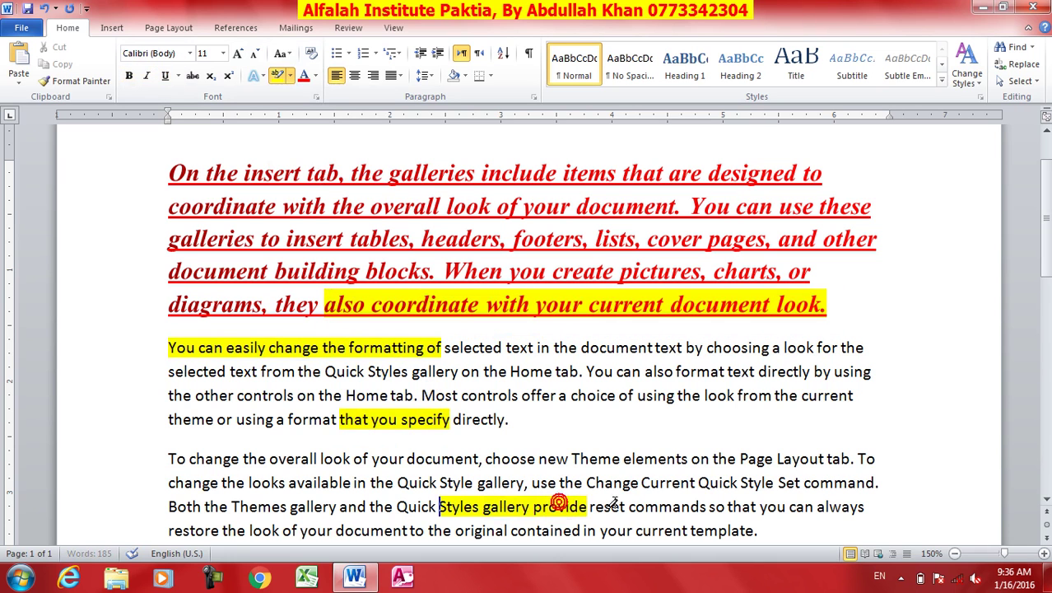
pyautogui.moveTo(767, 484); pyautogui.dragTo(641, 484)
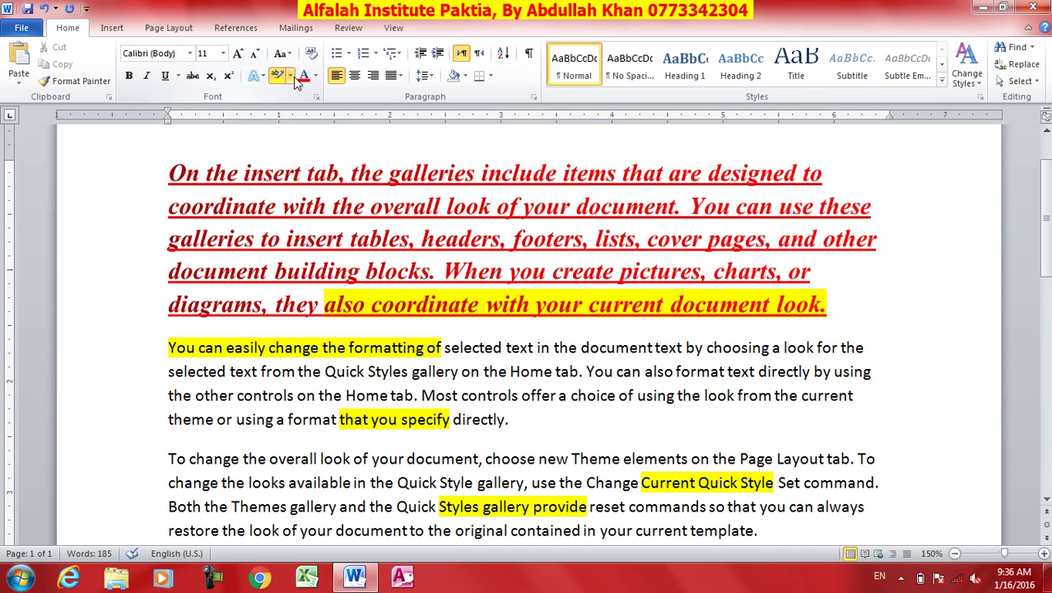
# Remove the highlighting from the entire document by setting it to No Color.
pyautogui.hotkey('ctrl', 'a')
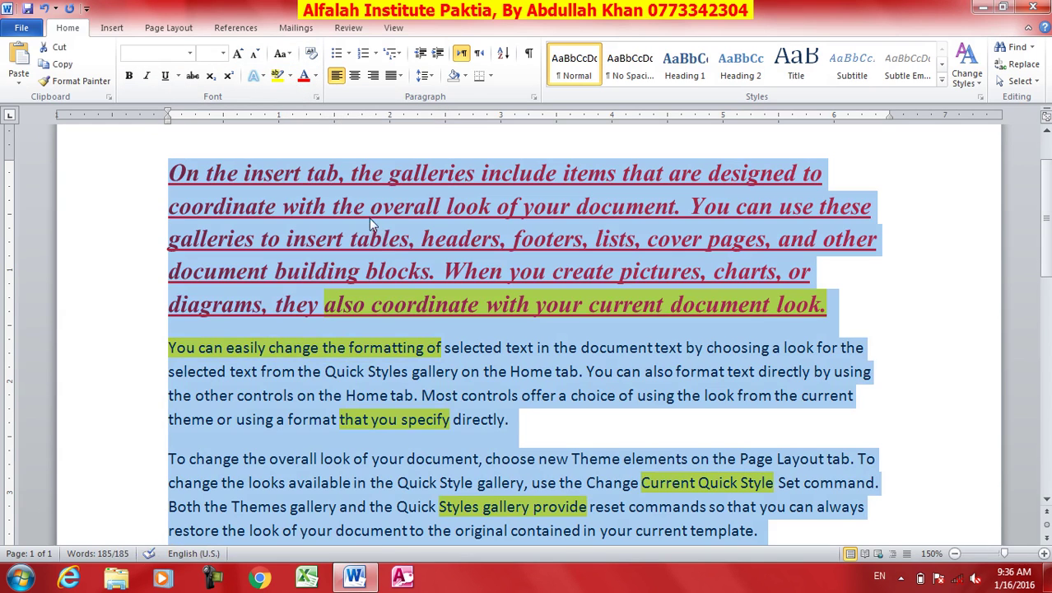
pyautogui.click(288, 75)
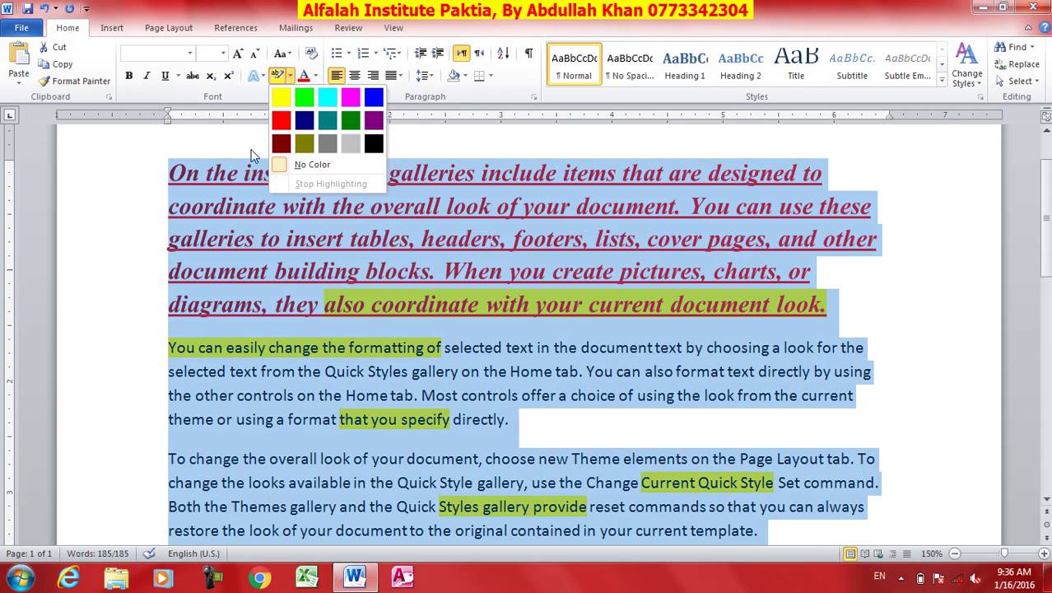
pyautogui.click(305, 168)
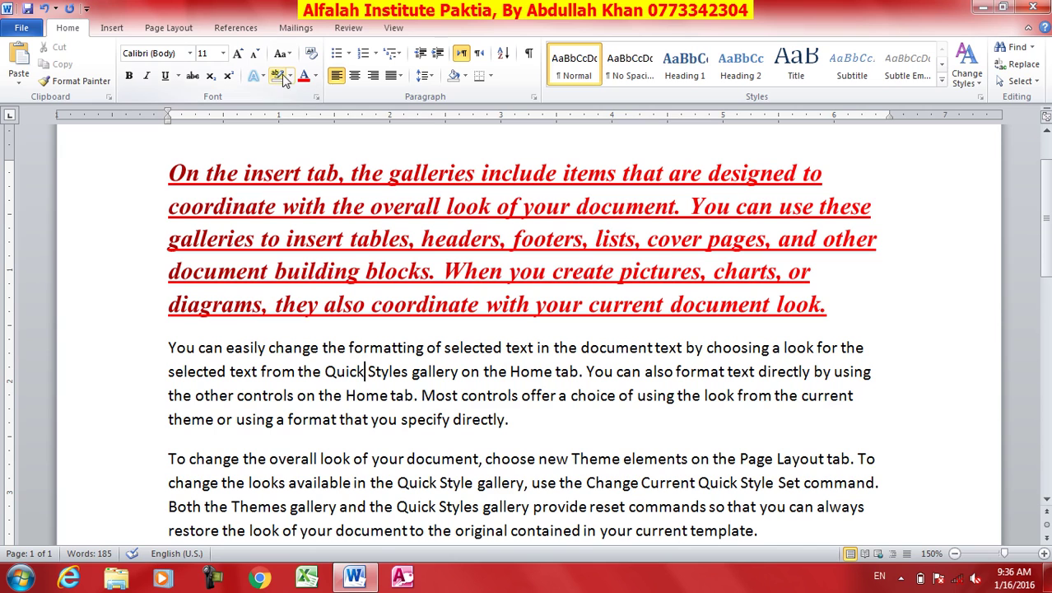
# Apply strikethrough to the whole first paragraph and remove it again.
pyautogui.moveTo(840, 303); pyautogui.dragTo(169, 173)
pyautogui.click(192, 75)
pyautogui.click(192, 74)
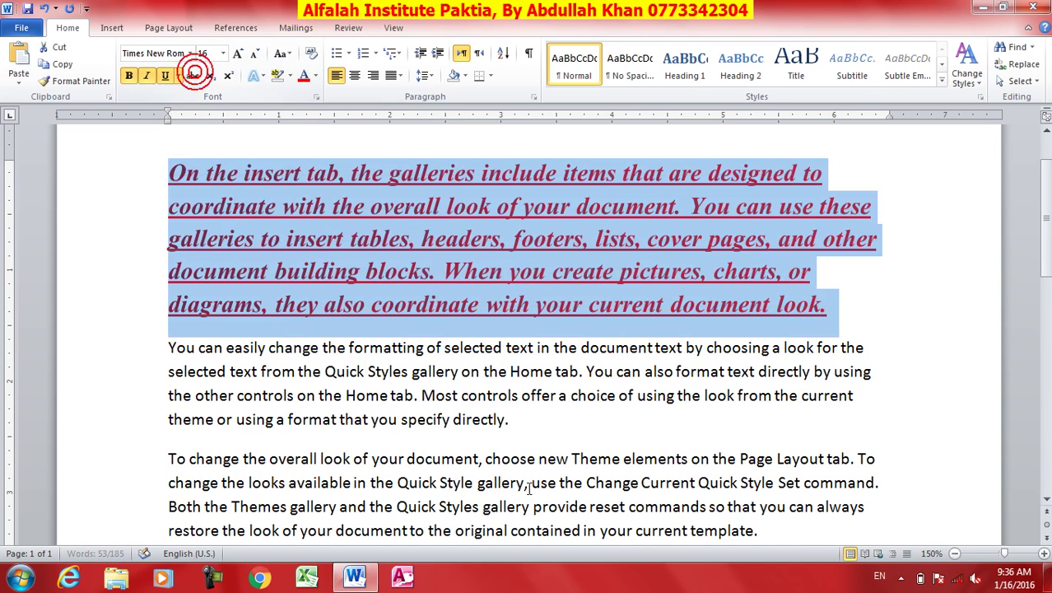
# Add a line below the second paragraph reading H₂O, with the 2 as a subscript, followed by a few spaces.
pyautogui.click(523, 432)
pyautogui.press('Return')
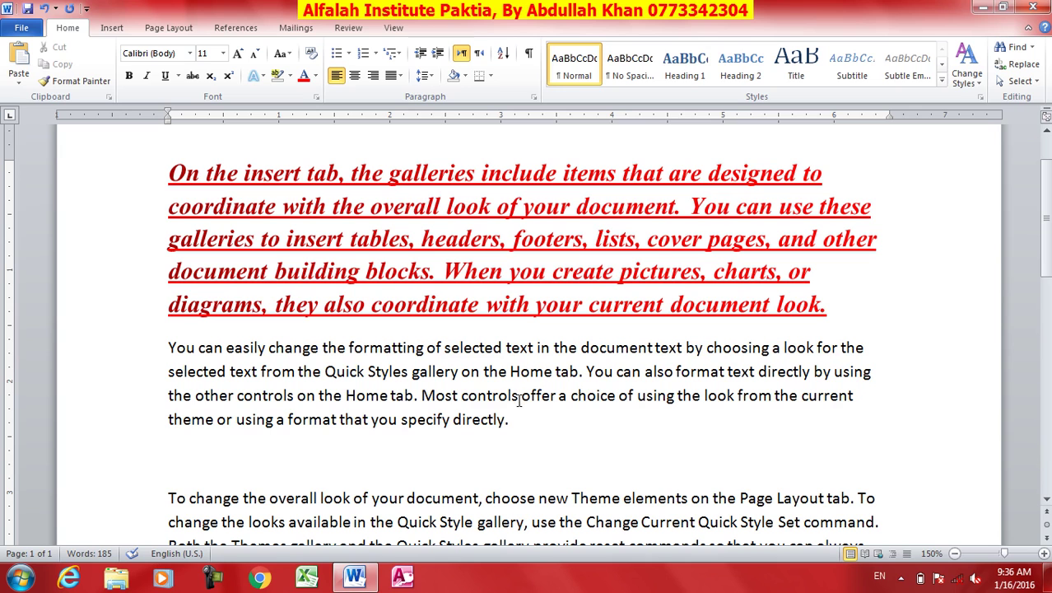
pyautogui.write('H')
pyautogui.click(210, 75)
pyautogui.write('2')
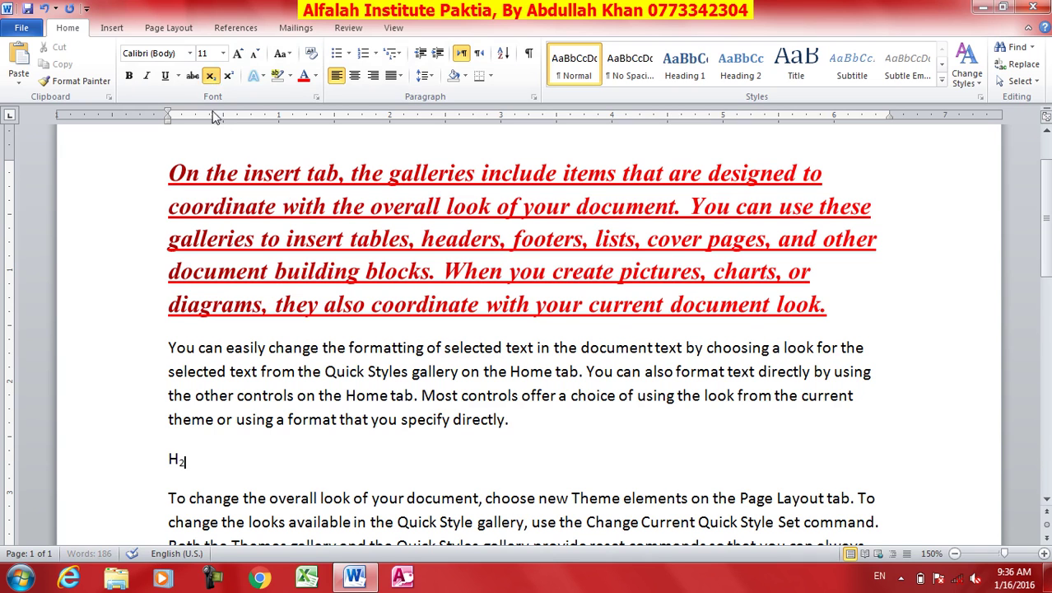
pyautogui.write('O    ')
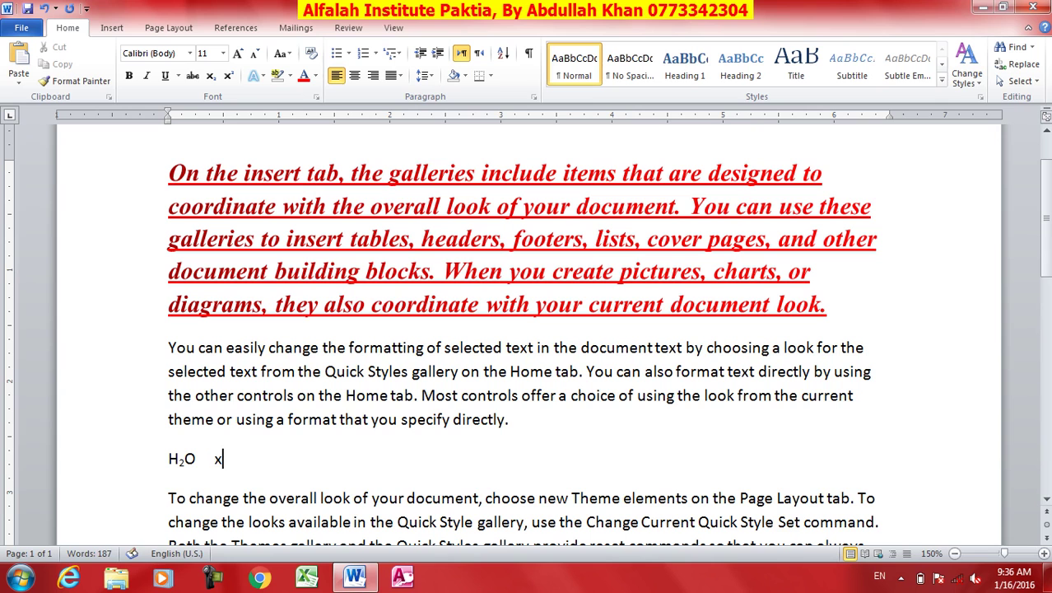
# Continue the formula line with x³, setting the 3 as a superscript, and add "dfgdfg" as normal text.
pyautogui.write('x')
pyautogui.hotkey('ctrl', 'shift', '=')
pyautogui.write('3')
pyautogui.press('BackSpace')
pyautogui.hotkey('ctrl', 'shift', '=')
pyautogui.write('dfgdfg')
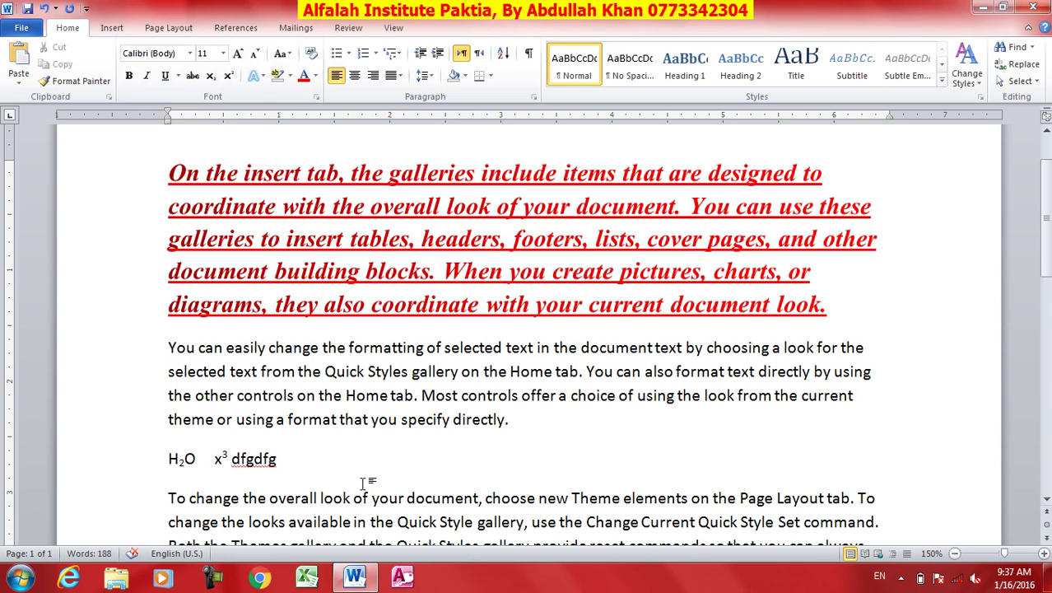
# Move the first paragraph to the end of the document with cut and paste, and undo the move.
pyautogui.moveTo(838, 316); pyautogui.dragTo(141, 191)
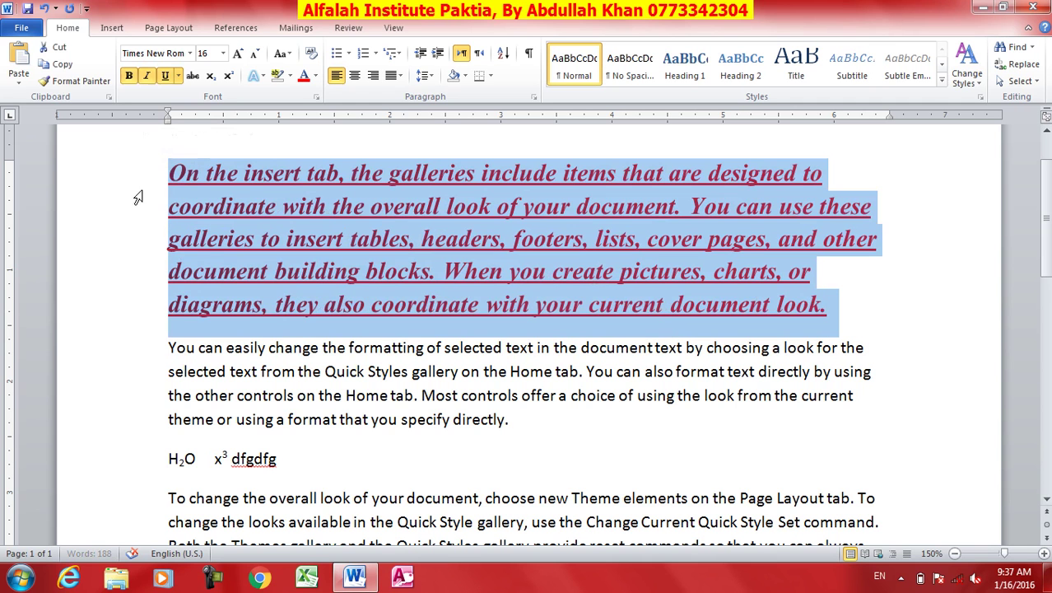
pyautogui.click(56, 47)
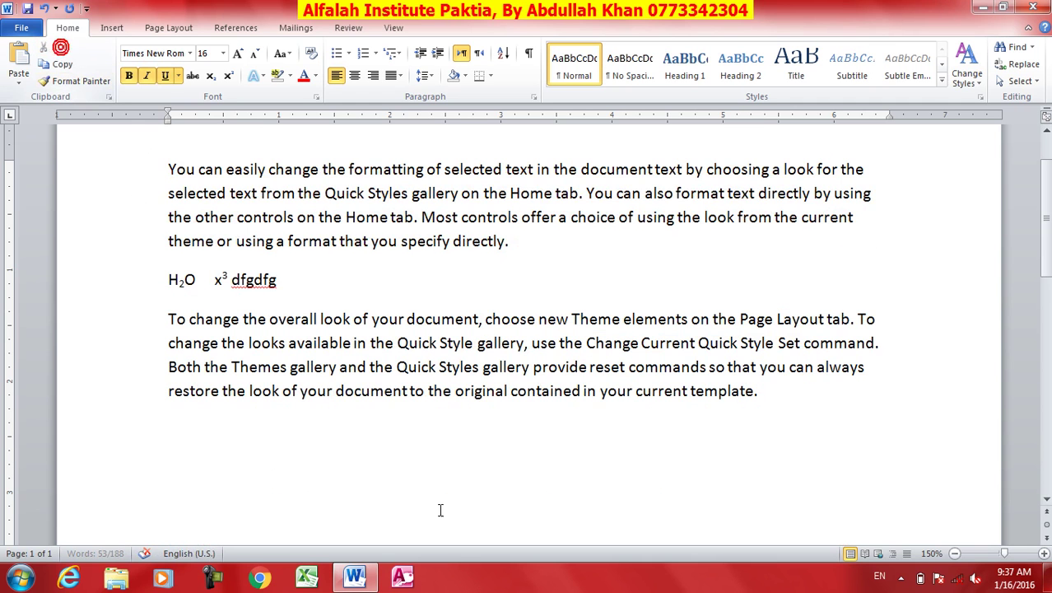
pyautogui.click(223, 467)
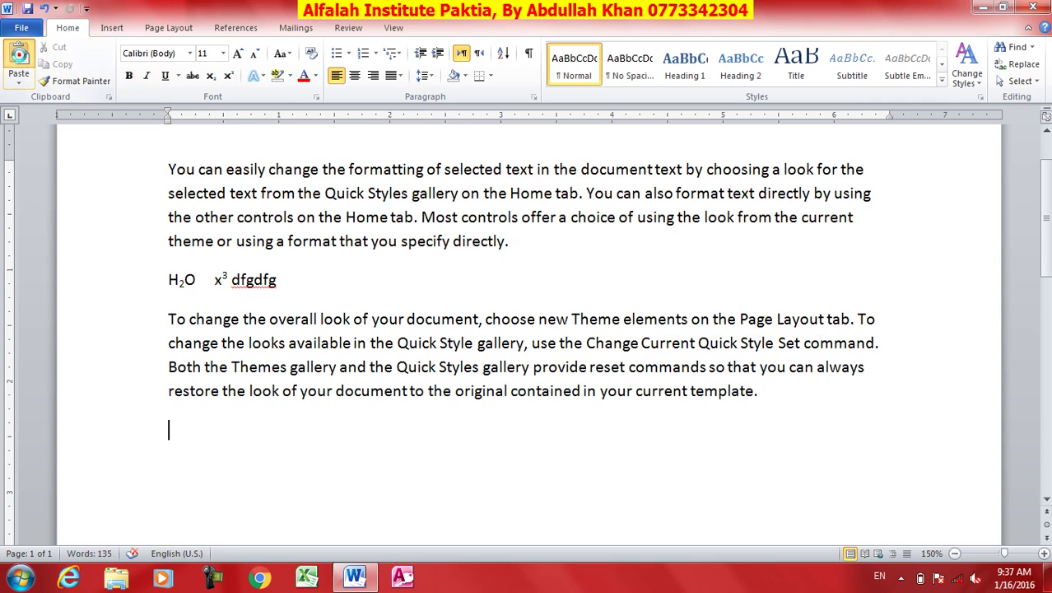
pyautogui.click(16, 61)
pyautogui.moveTo(840, 471); pyautogui.dragTo(75, 301)
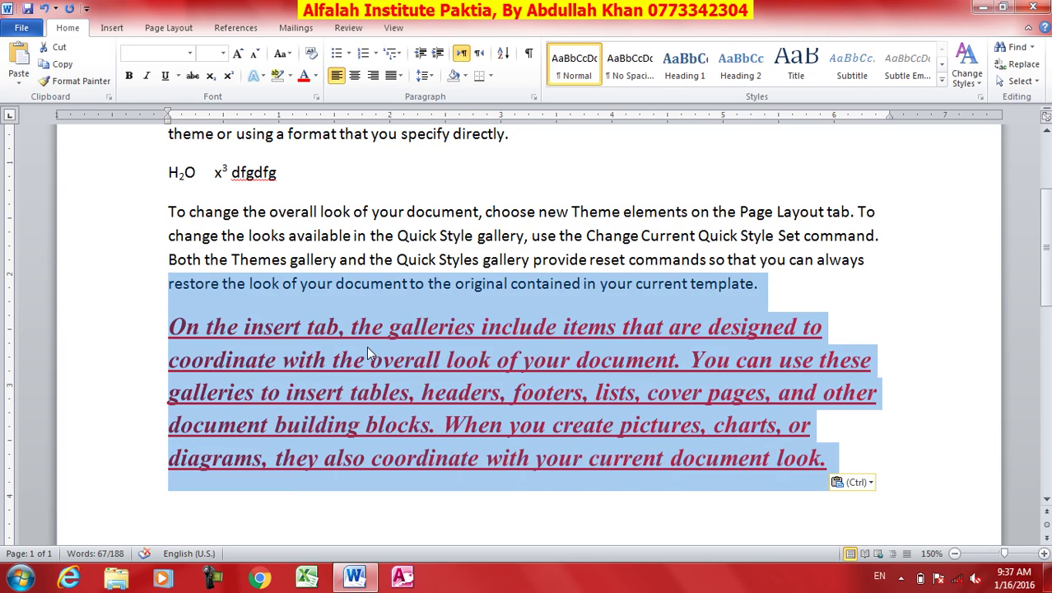
pyautogui.hotkey('ctrl', 'z')
pyautogui.hotkey('ctrl', 'z')
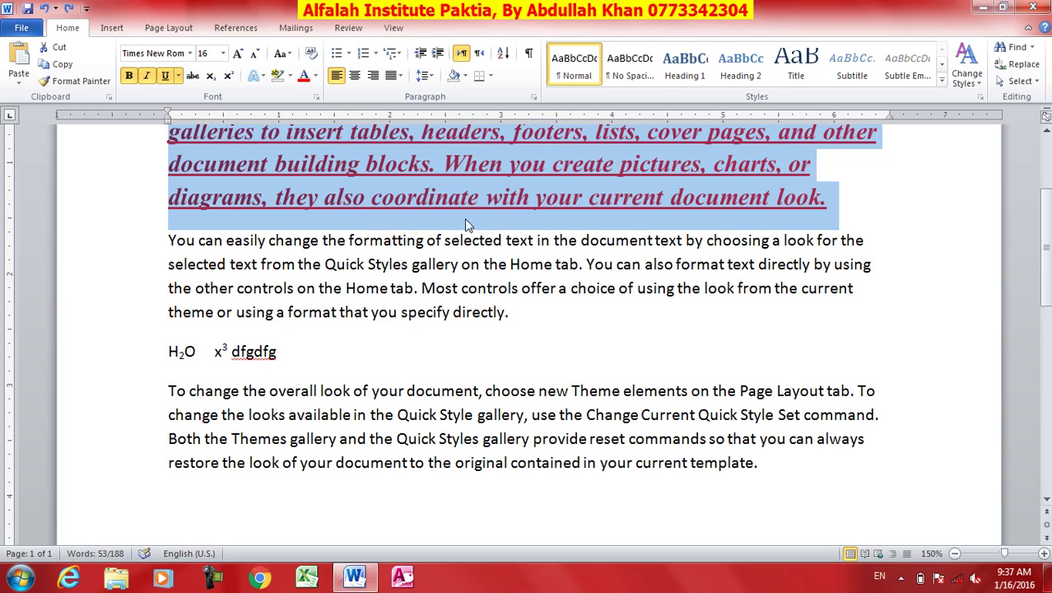
# Copy the first paragraph and paste it below the last paragraph with Keep Source Formatting.
pyautogui.click(66, 67)
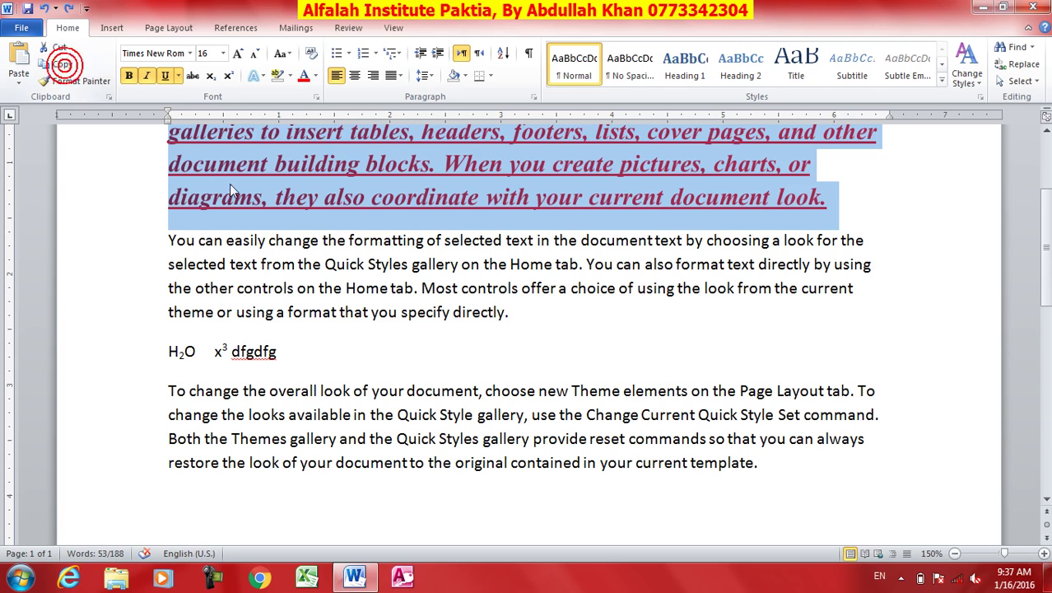
pyautogui.scroll(-2, 247, 346)
pyautogui.click(193, 406)
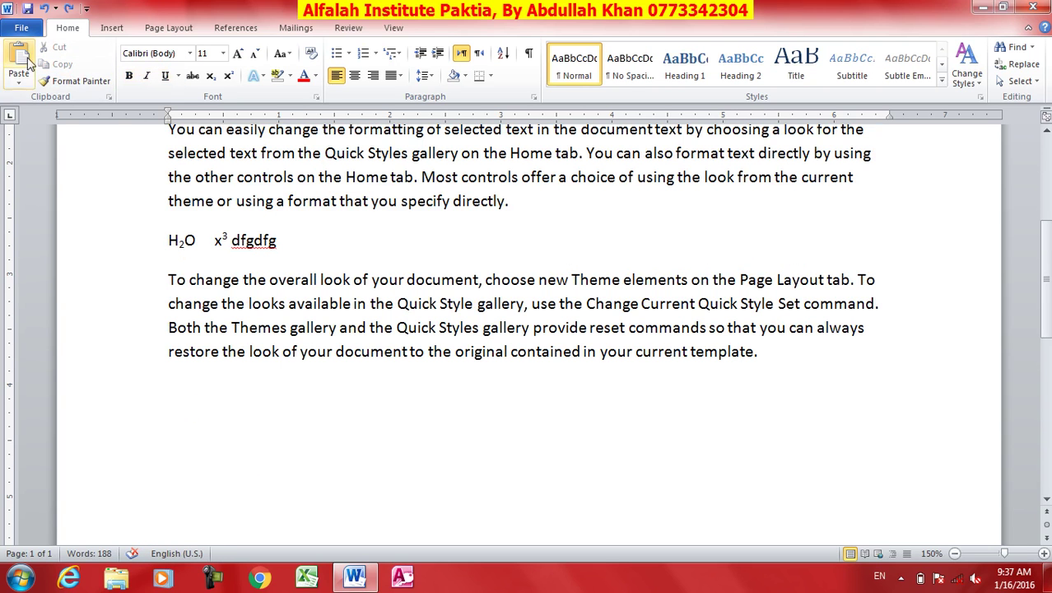
pyautogui.click(18, 76)
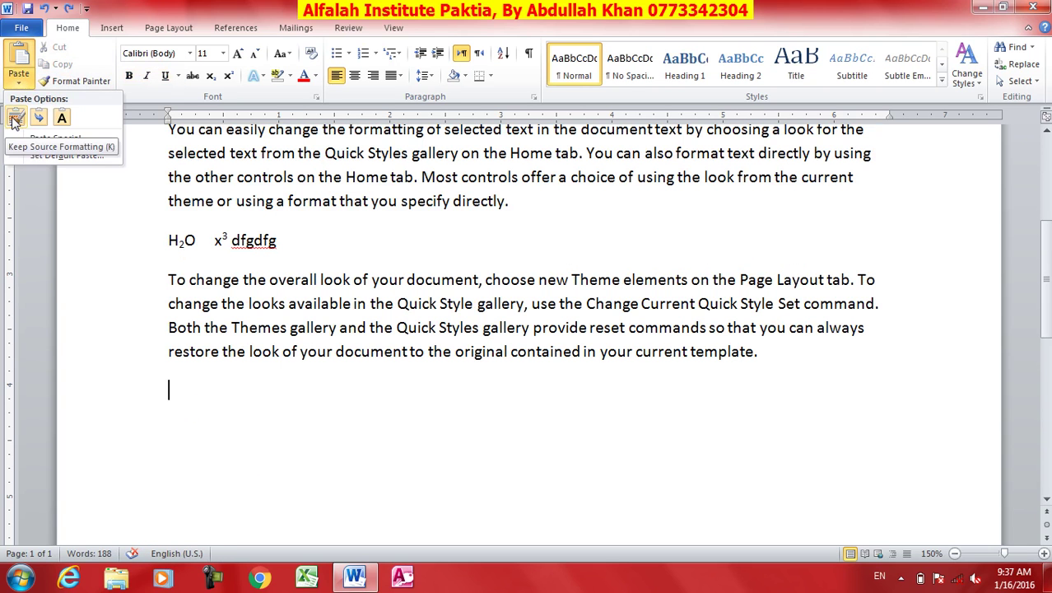
pyautogui.click(16, 117)
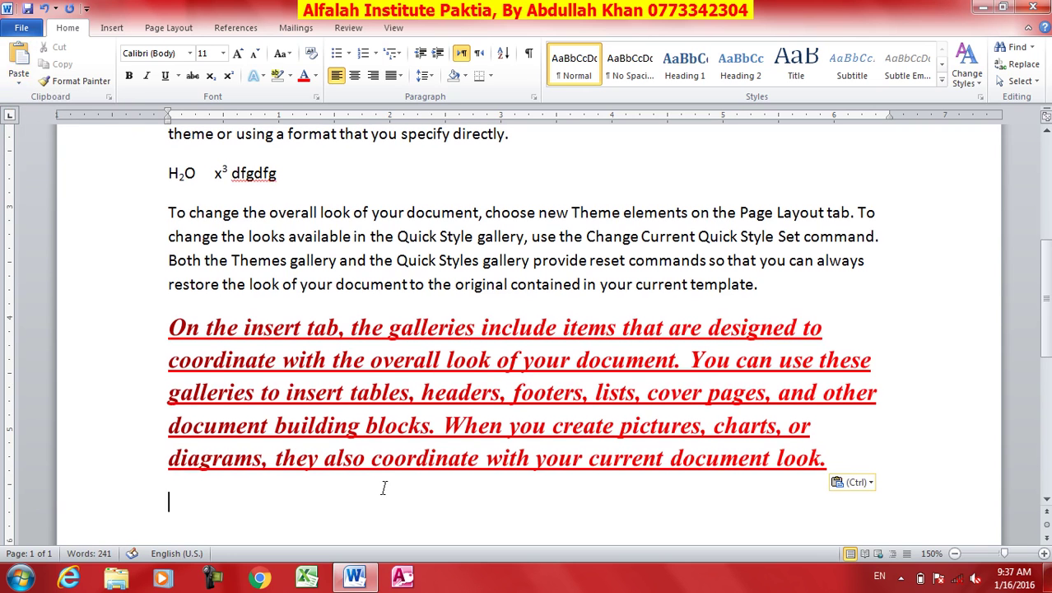
# Paste the copied paragraph twice more at the document's end, first with Merge Formatting and once with Keep Text Only.
pyautogui.click(18, 75)
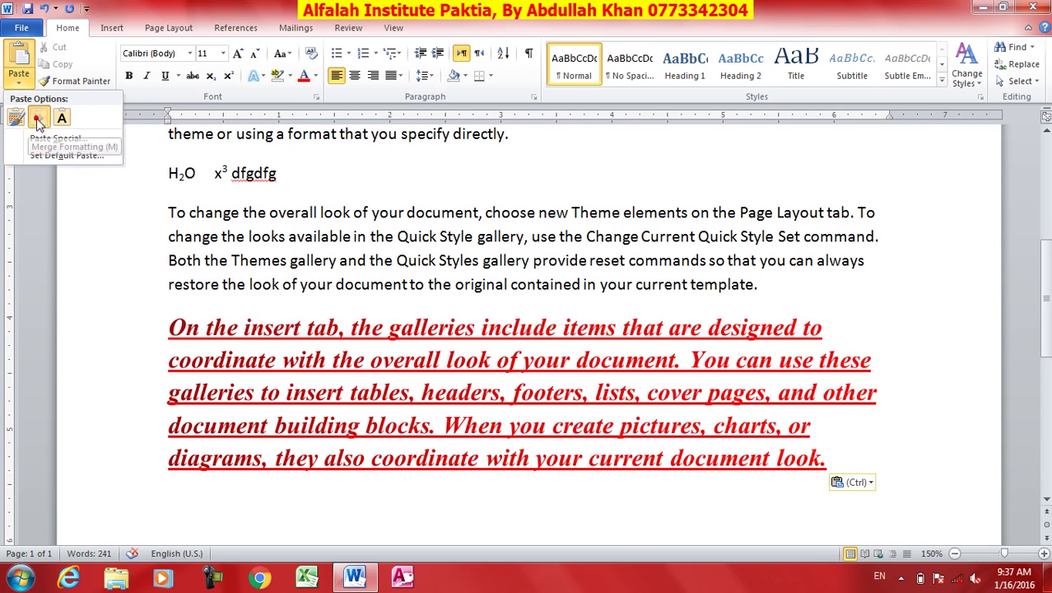
pyautogui.click(39, 118)
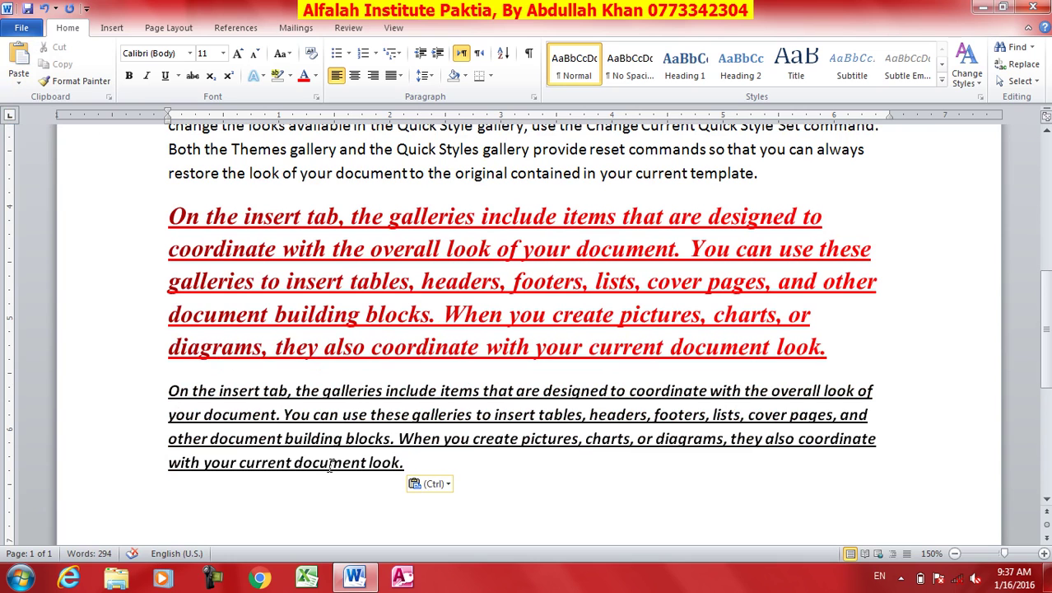
pyautogui.click(18, 76)
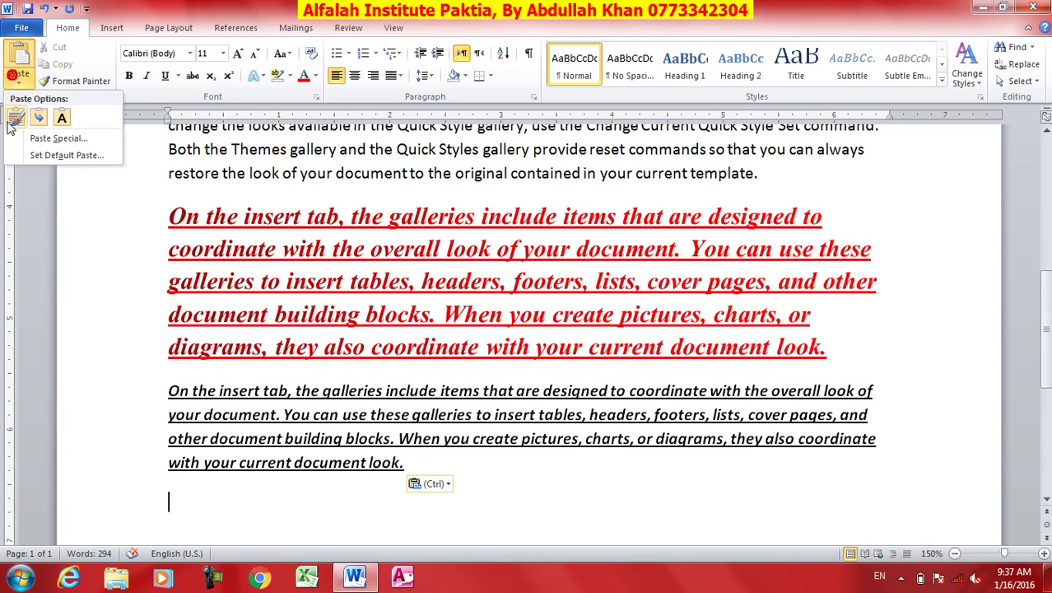
pyautogui.click(64, 115)
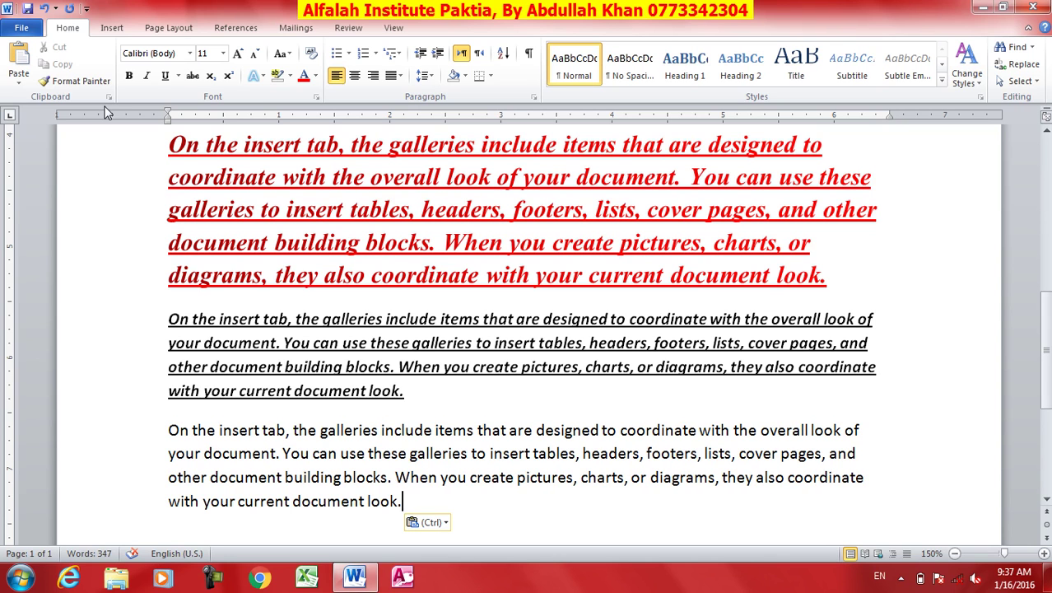
# Use Format Painter to copy the red paragraph's formatting onto "galleries to insert tables" through "pictures" in the plain pasted paragraph.
pyautogui.click(463, 205)
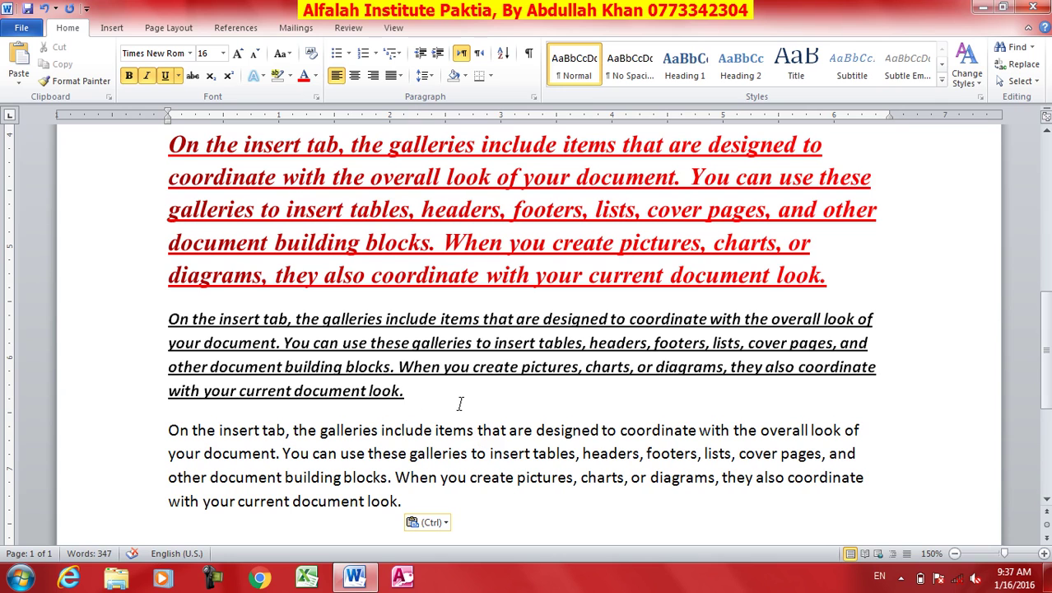
pyautogui.click(51, 82)
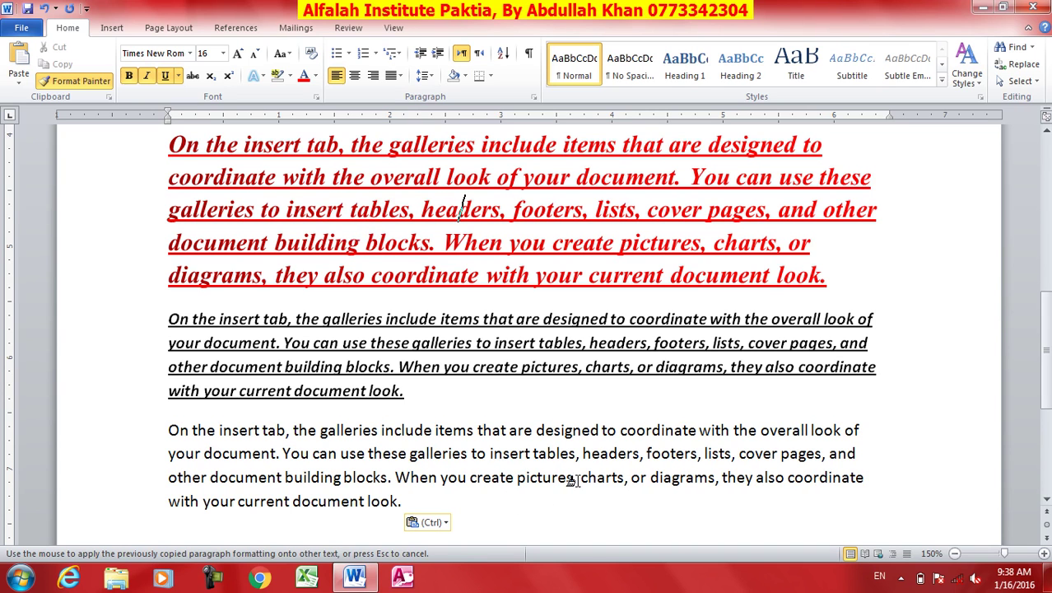
pyautogui.moveTo(575, 480); pyautogui.dragTo(409, 458)
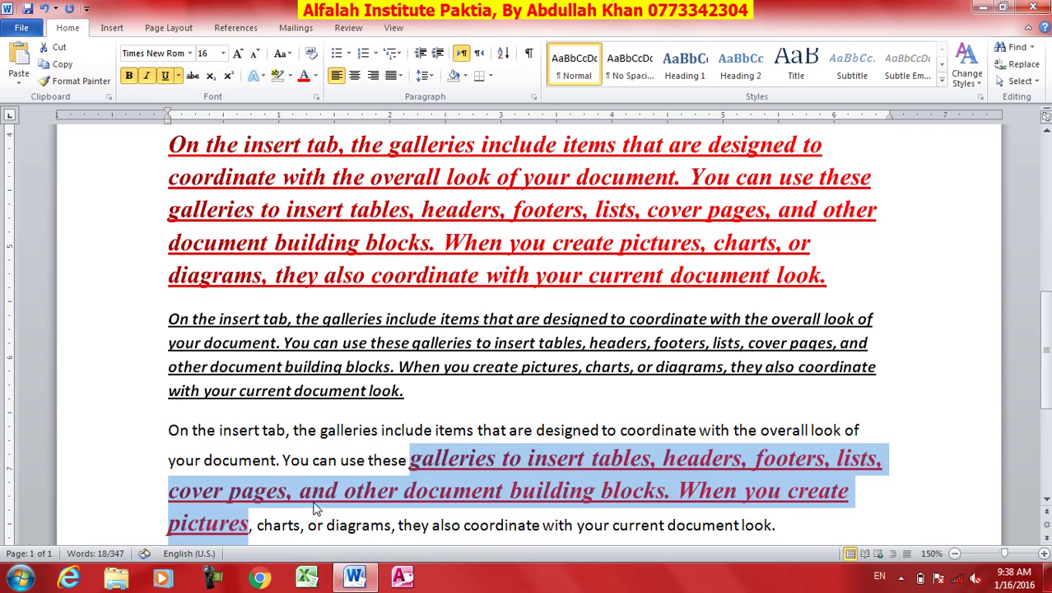
pyautogui.click(492, 494)
# Use Format Painter to copy the black bold italic underlined formatting onto "headers, footers" through "with your" in the red pasted paragraph.
pyautogui.click(442, 342)
pyautogui.click(75, 81)
pyautogui.moveTo(574, 265); pyautogui.dragTo(424, 211)
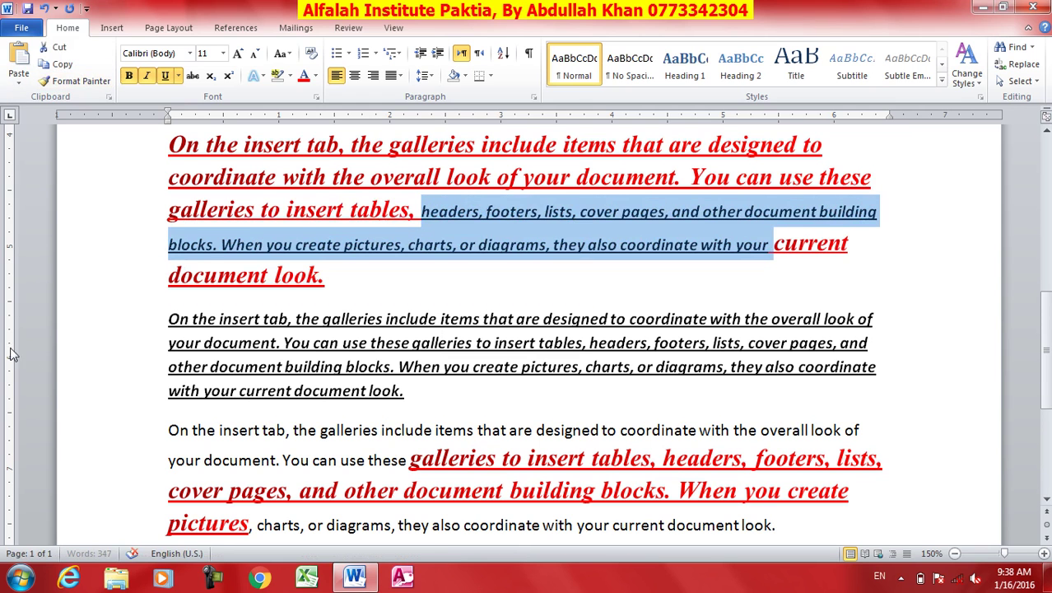
# Use Format Painter to apply the plain text formatting from "document look." through "galleries to insert" in the next paragraph.
pyautogui.click(277, 442)
pyautogui.click(74, 80)
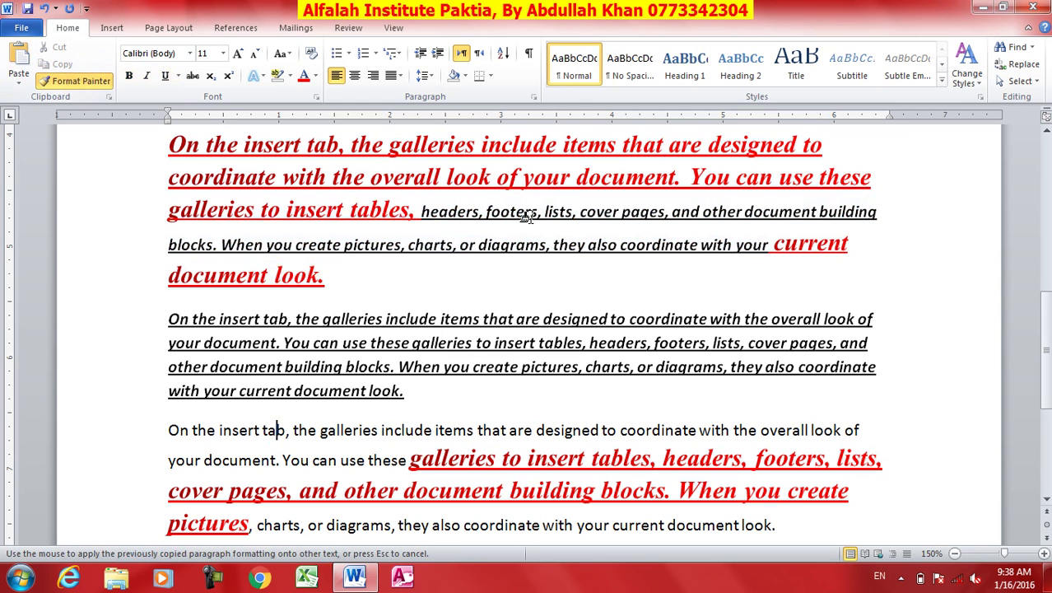
pyautogui.moveTo(527, 346)
pyautogui.mouseDown()
pyautogui.moveTo(265, 347)
pyautogui.moveTo(206, 280)
pyautogui.mouseUp()
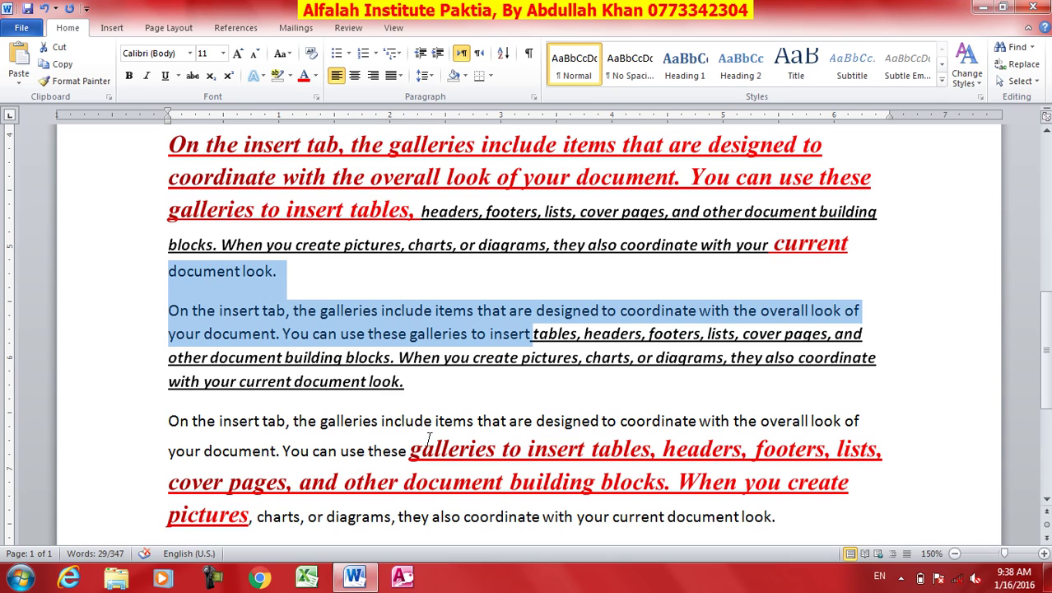
pyautogui.click(340, 335)
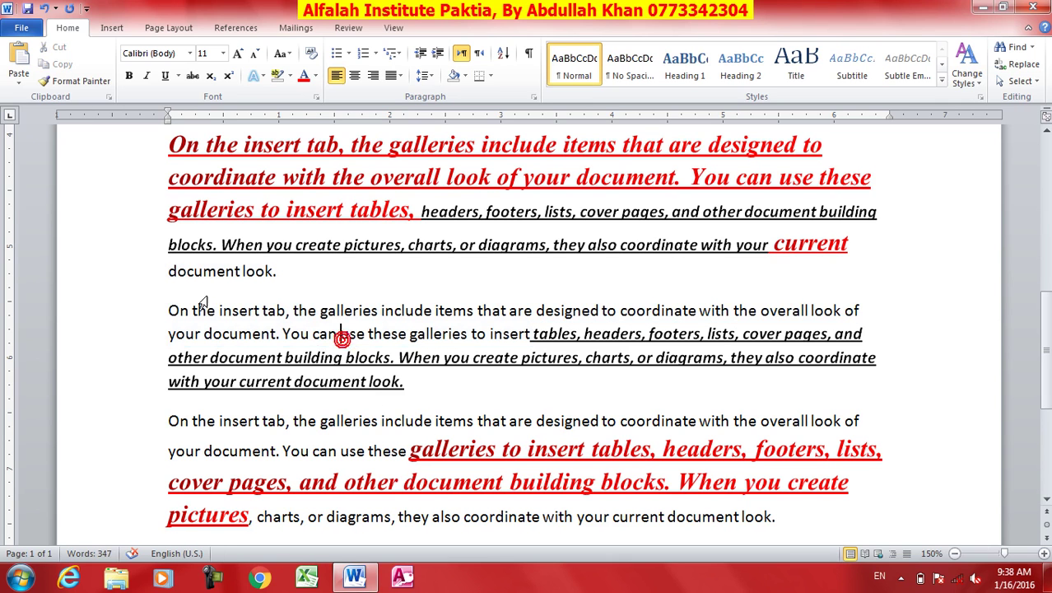
# Show the Office Clipboard and collect the mixed-format paragraph, "document building blocks..." and "You can use these galleries..." by copying each.
pyautogui.click(108, 97)
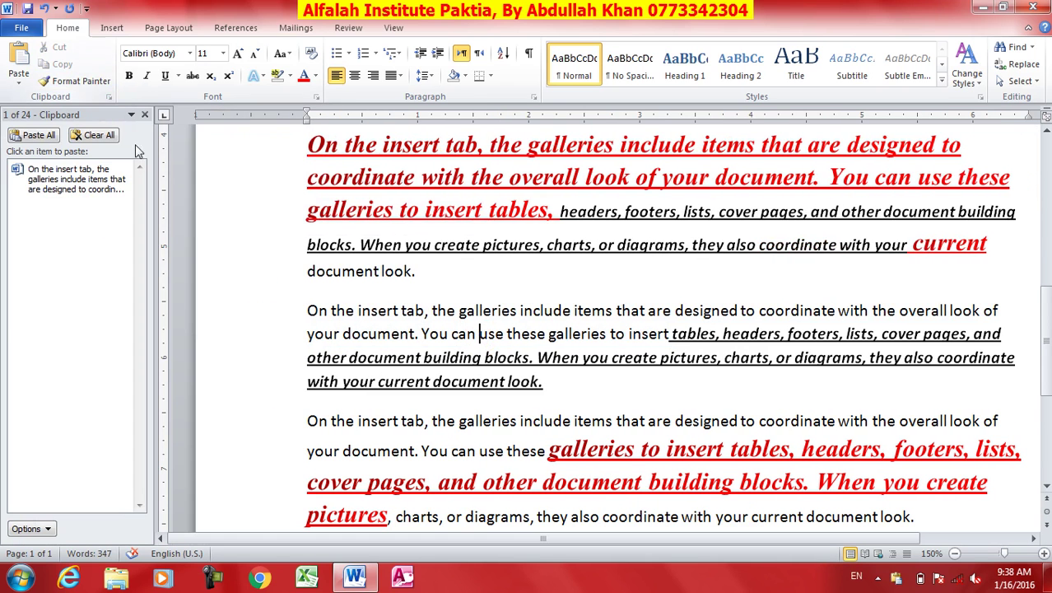
pyautogui.moveTo(436, 276); pyautogui.dragTo(294, 149)
pyautogui.click(56, 64)
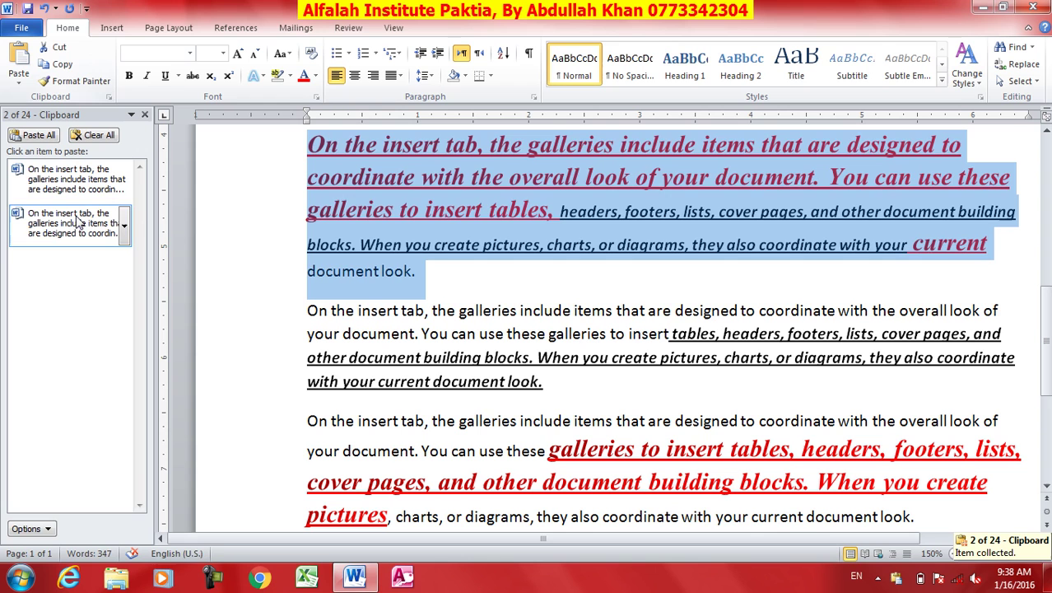
pyautogui.moveTo(543, 388); pyautogui.dragTo(349, 359)
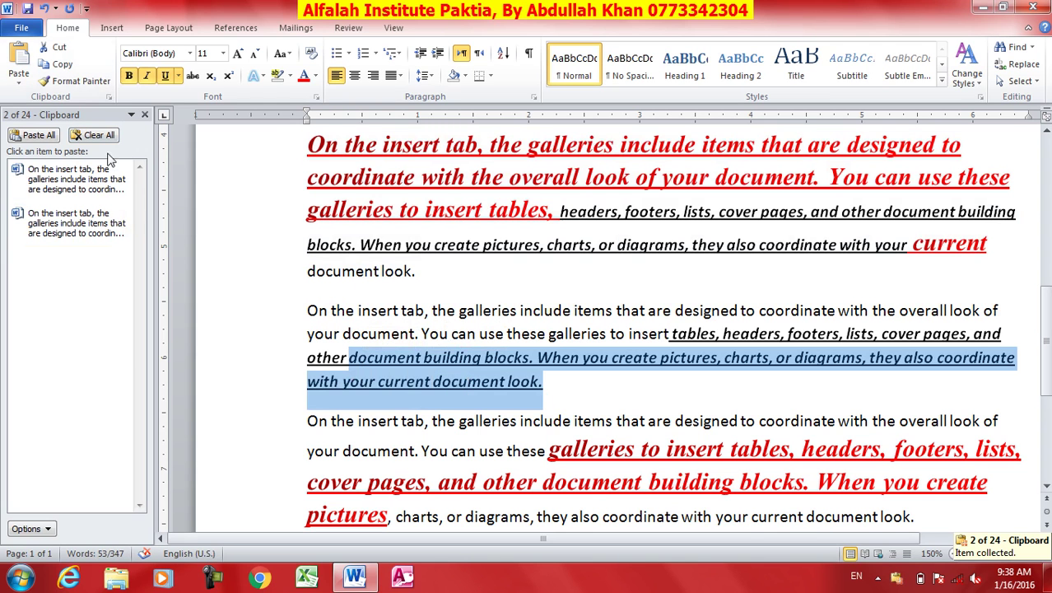
pyautogui.click(70, 69)
pyautogui.moveTo(645, 483); pyautogui.dragTo(422, 450)
pyautogui.click(59, 64)
pyautogui.click(510, 516)
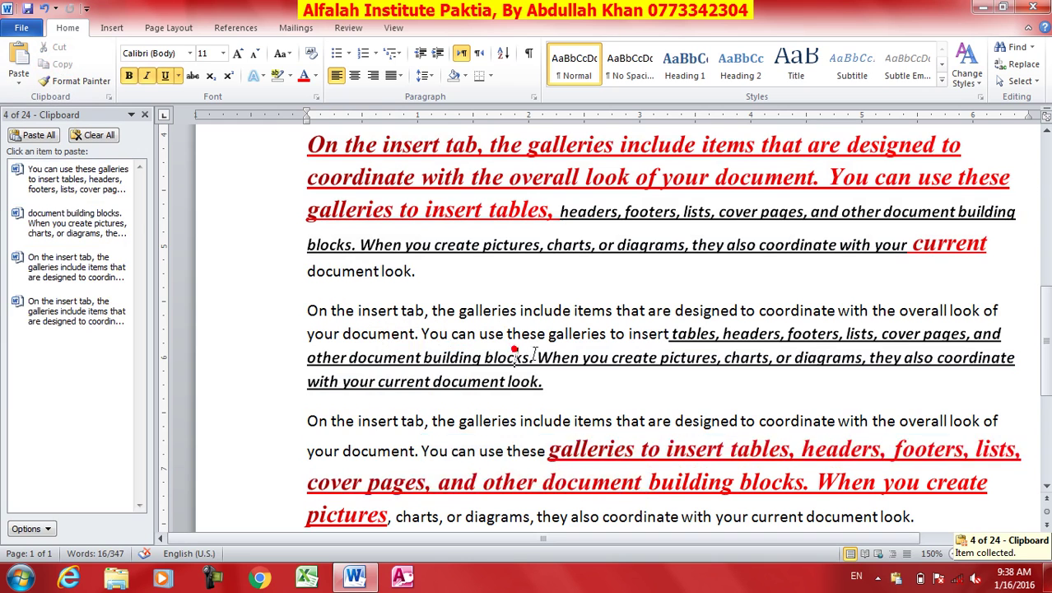
# Insert page breaks after the last paragraph and place the cursor on the blank third page.
pyautogui.scroll(-3, 546, 382)
pyautogui.click(991, 268)
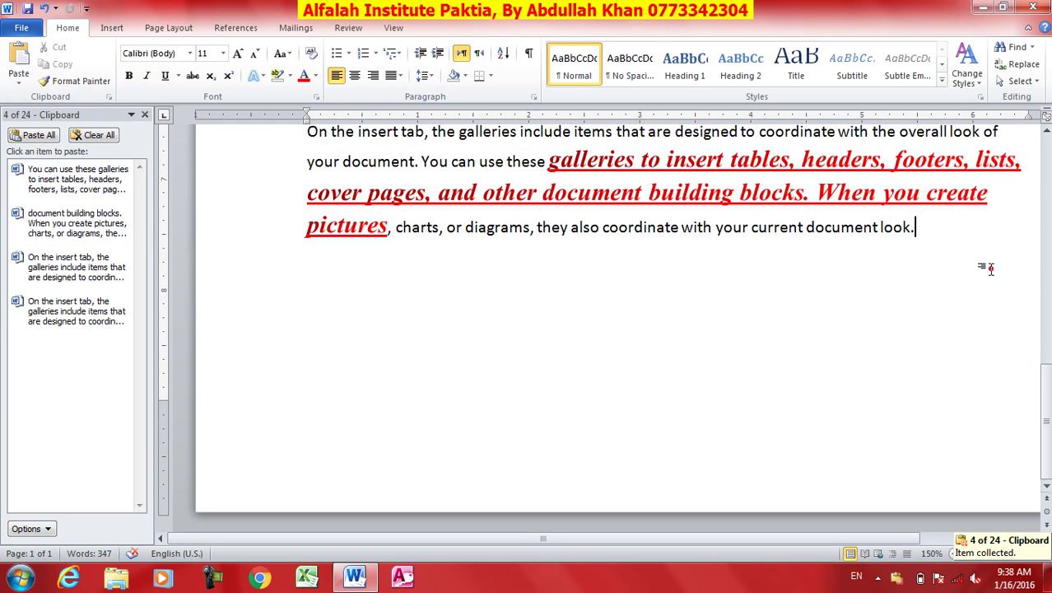
pyautogui.hotkey('ctrl', 'Return')
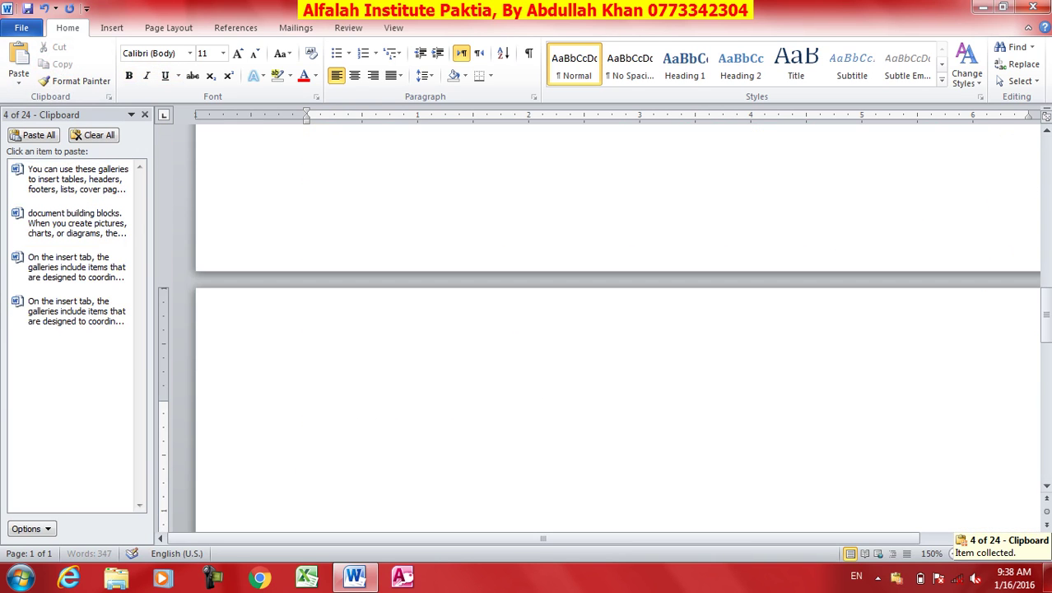
pyautogui.scroll(1, 1004, 282)
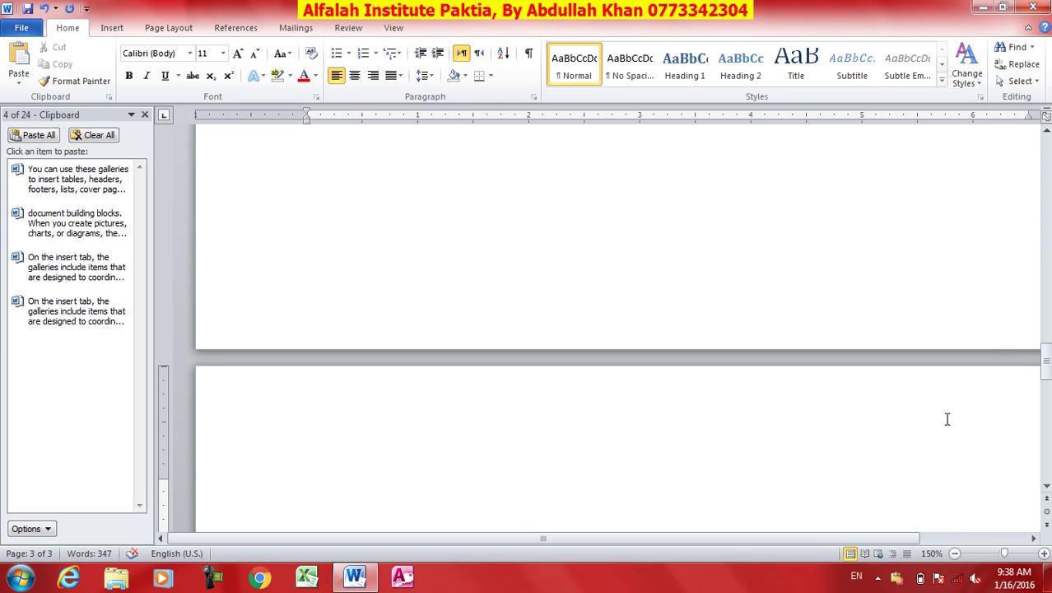
pyautogui.click(337, 501)
pyautogui.scroll(-2, 404, 471)
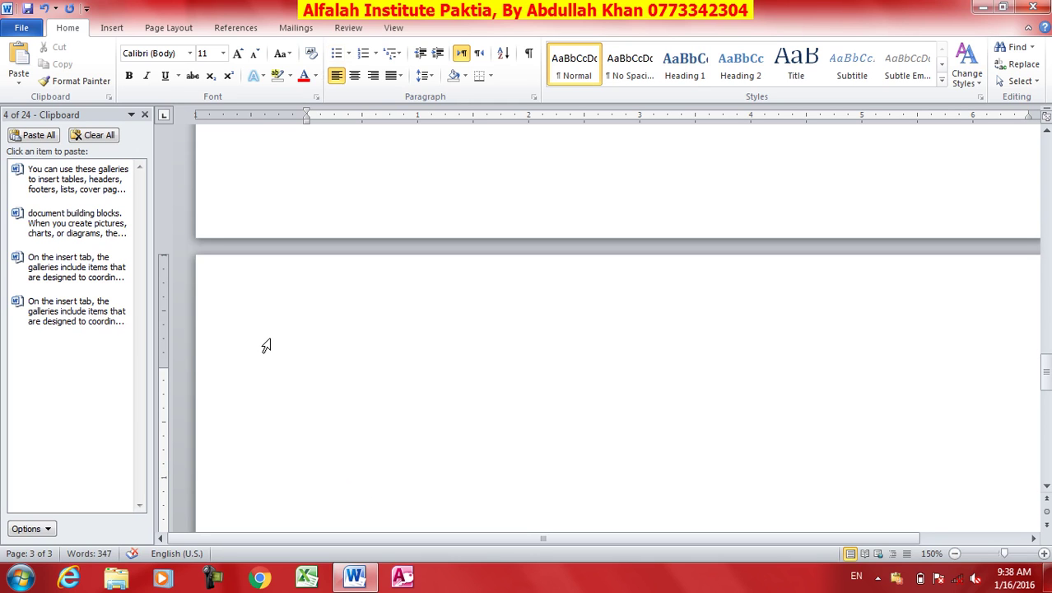
# Paste the four collected Clipboard items one by one onto the third page, and paste all of them again together.
pyautogui.click(60, 189)
pyautogui.click(65, 210)
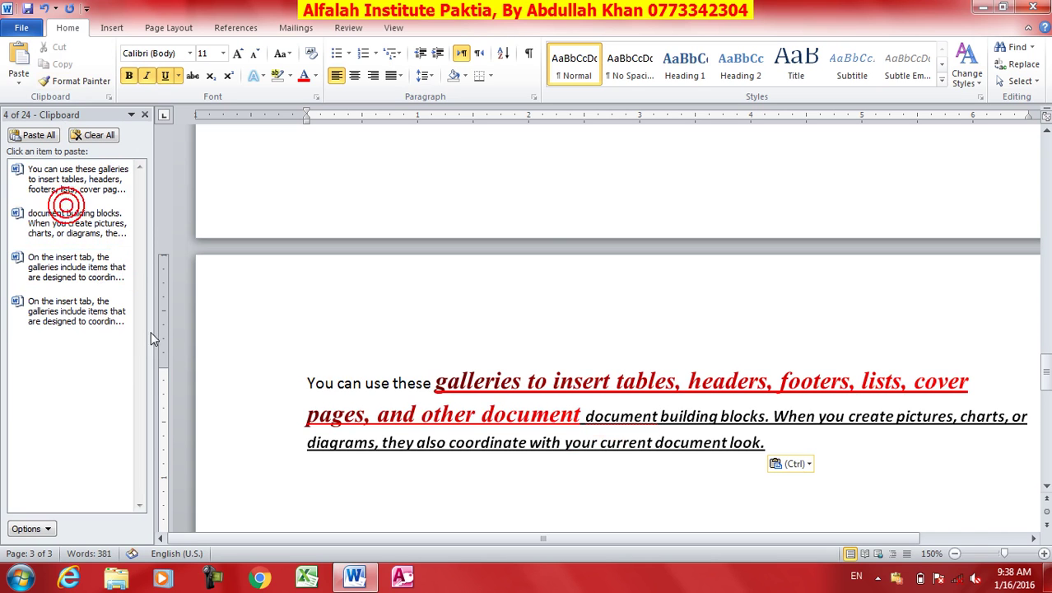
pyautogui.click(90, 271)
pyautogui.click(71, 302)
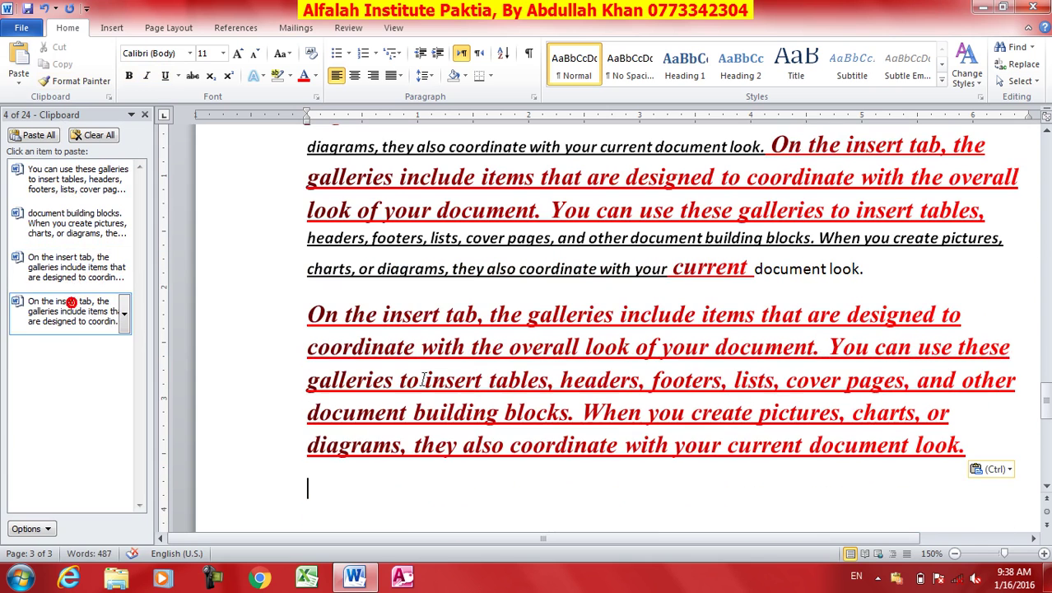
pyautogui.click(33, 135)
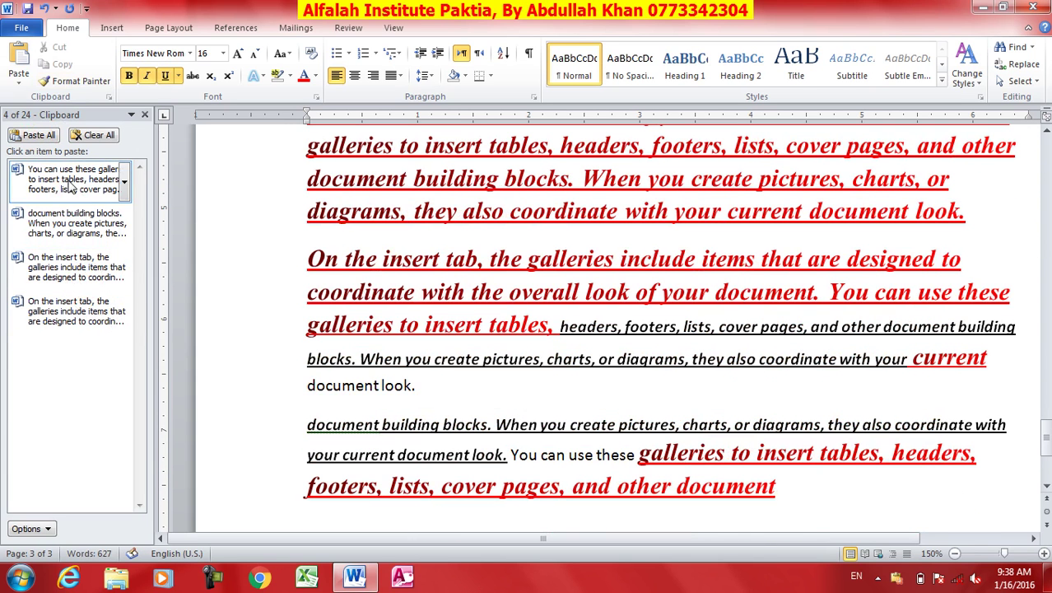
# Clear all collected items from the Office Clipboard and close its pane.
pyautogui.click(97, 135)
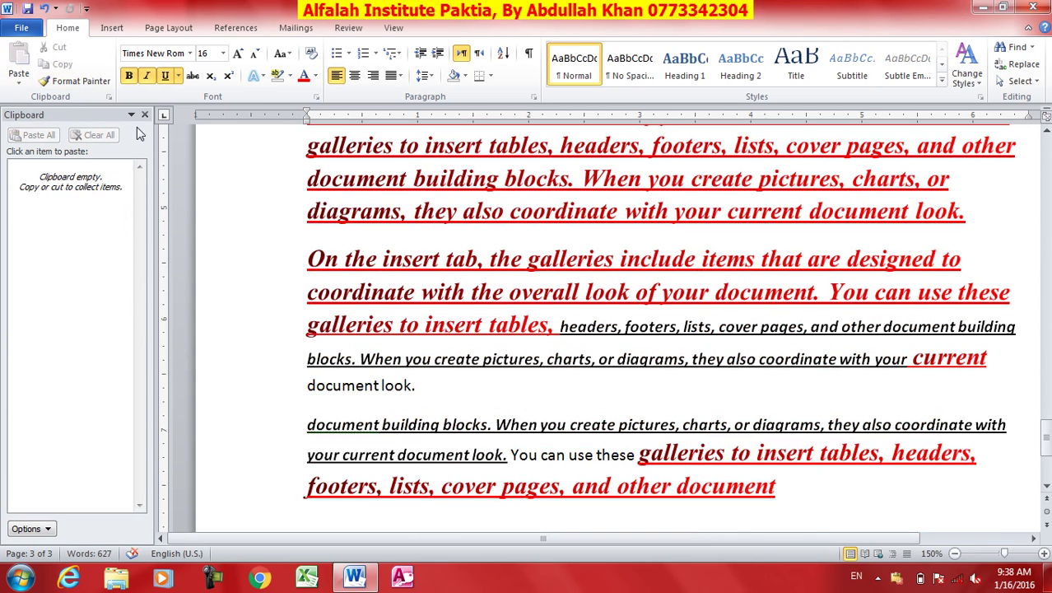
pyautogui.click(144, 114)
pyautogui.scroll(-5, 545, 450)
pyautogui.scroll(10, 545, 451)
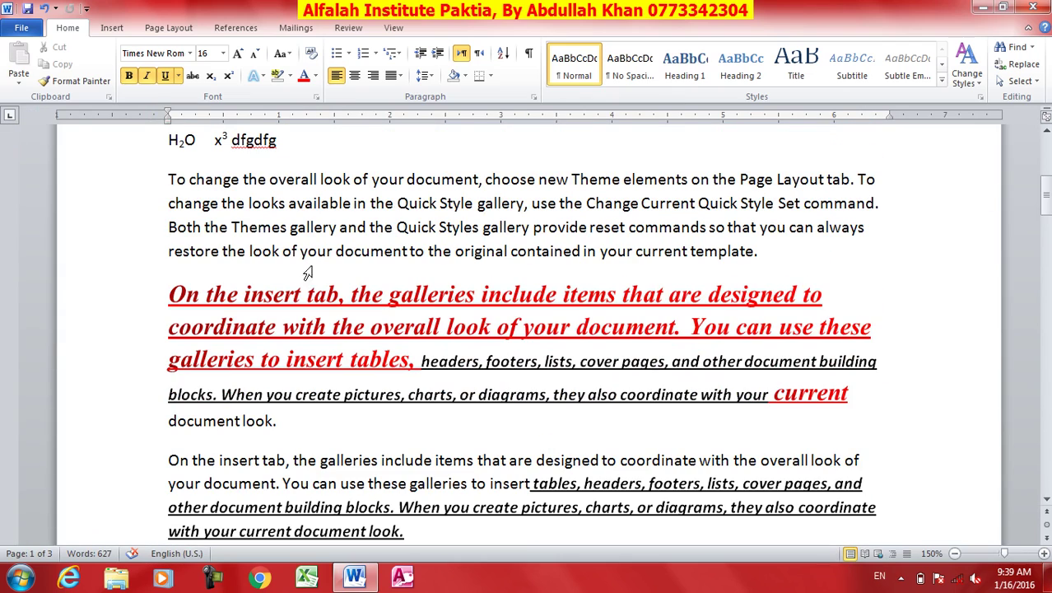
# Examine the available paste choices and the default cut, copy and paste settings in the advanced options, leaving them unaltered.
pyautogui.click(18, 82)
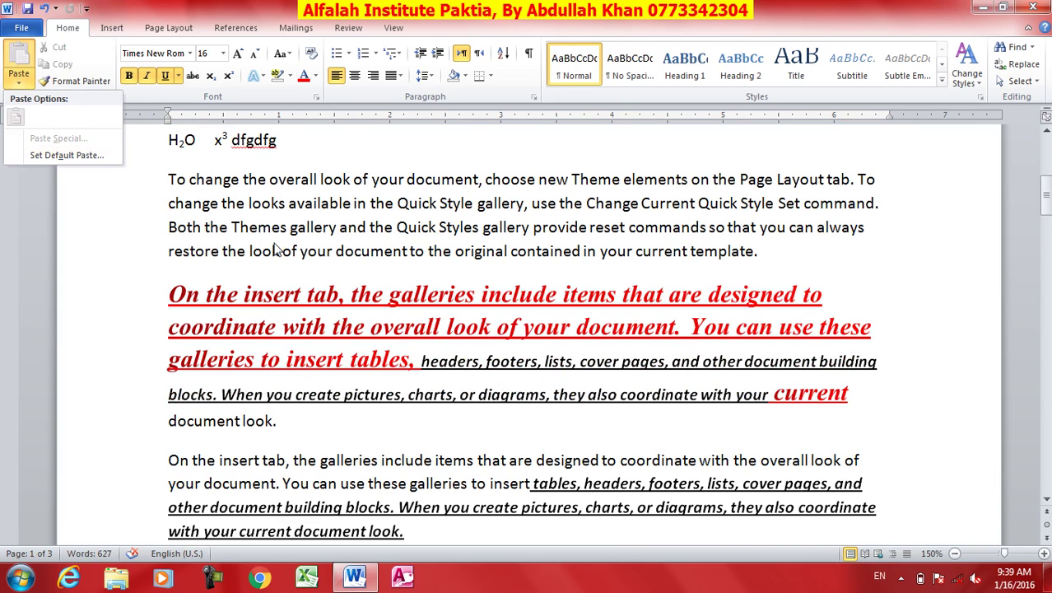
pyautogui.click(345, 273)
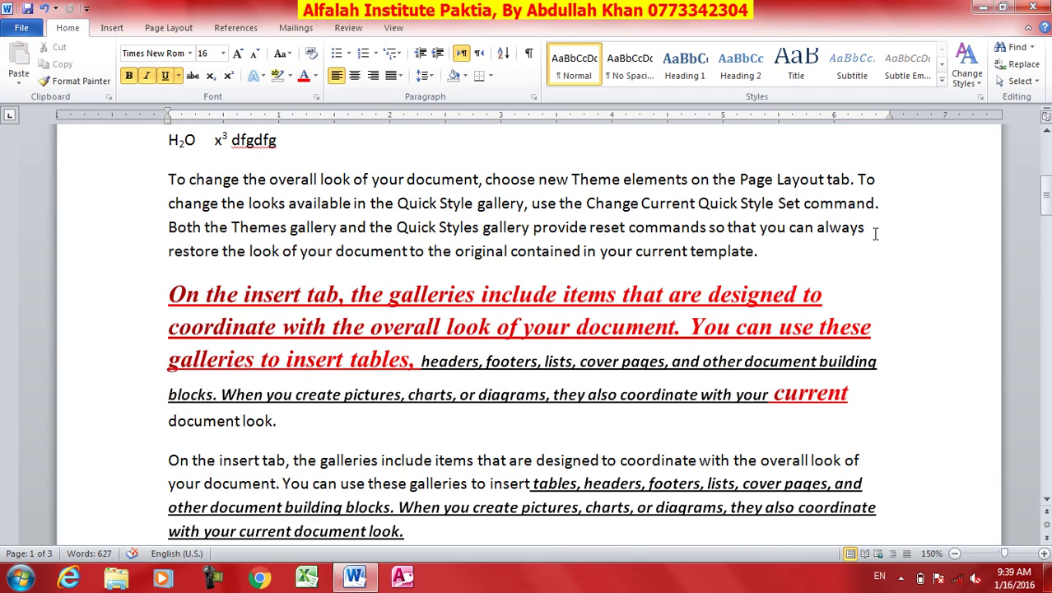
pyautogui.click(18, 75)
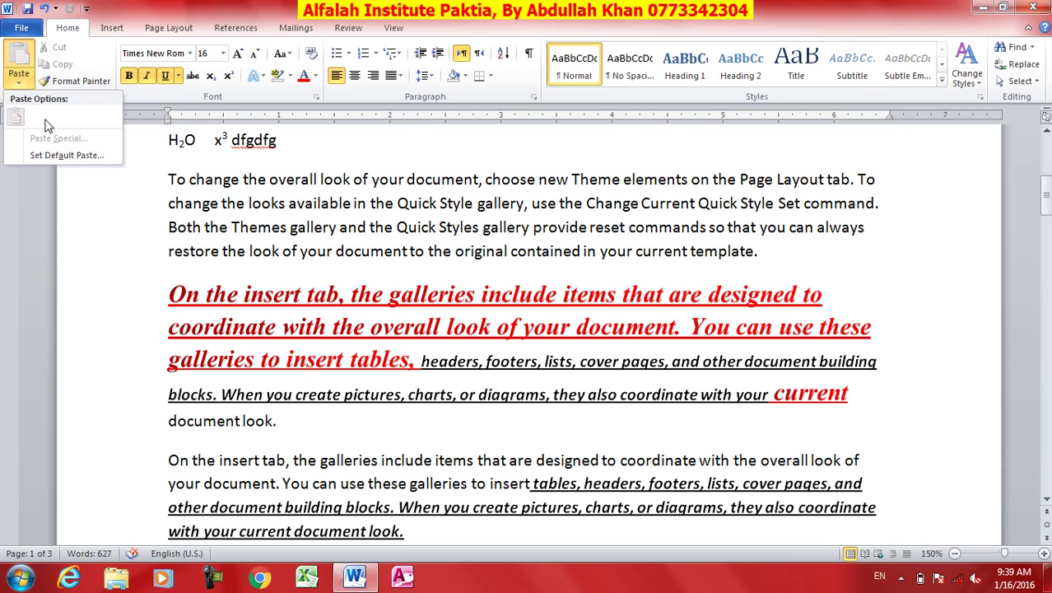
pyautogui.click(50, 154)
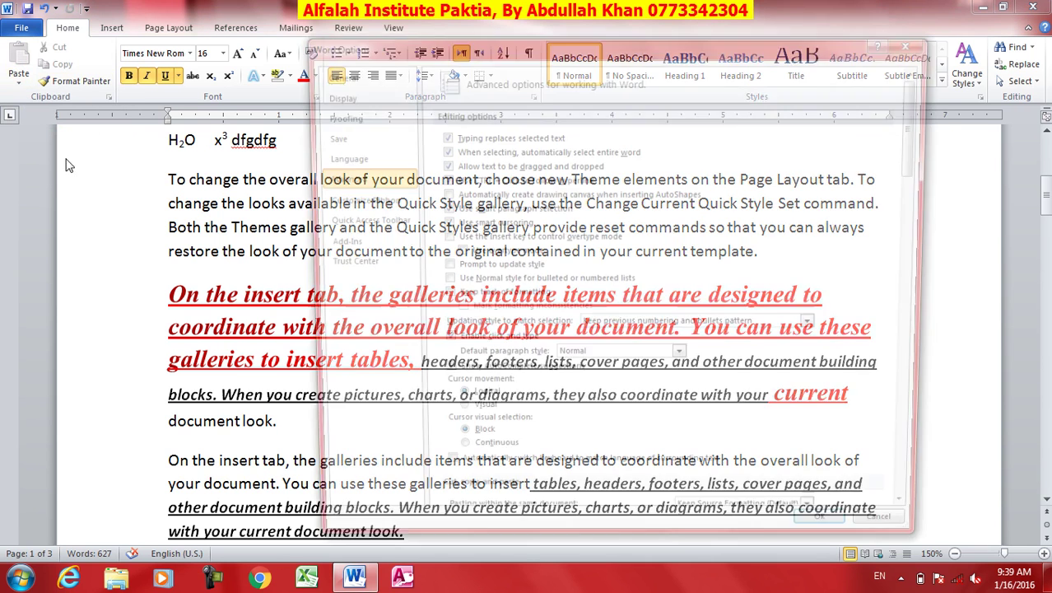
pyautogui.moveTo(387, 52); pyautogui.dragTo(344, 28)
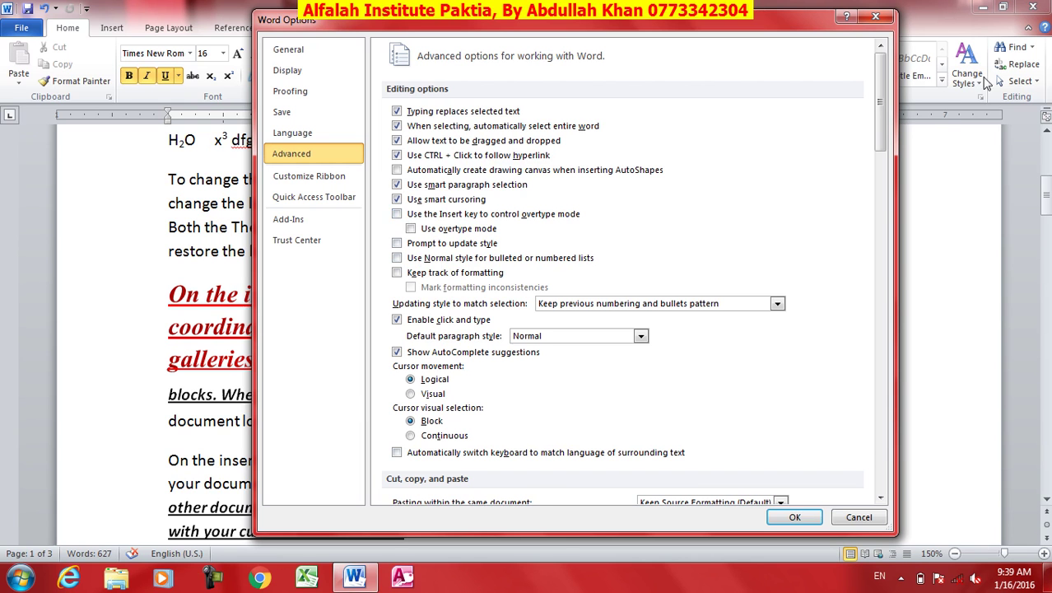
pyautogui.moveTo(881, 121); pyautogui.dragTo(856, 171)
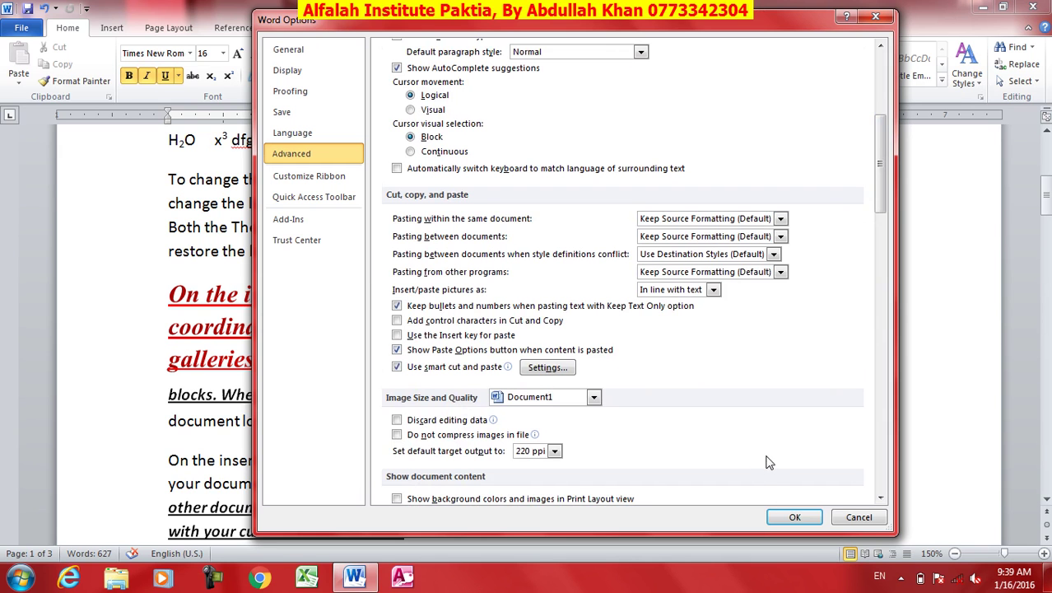
pyautogui.click(857, 517)
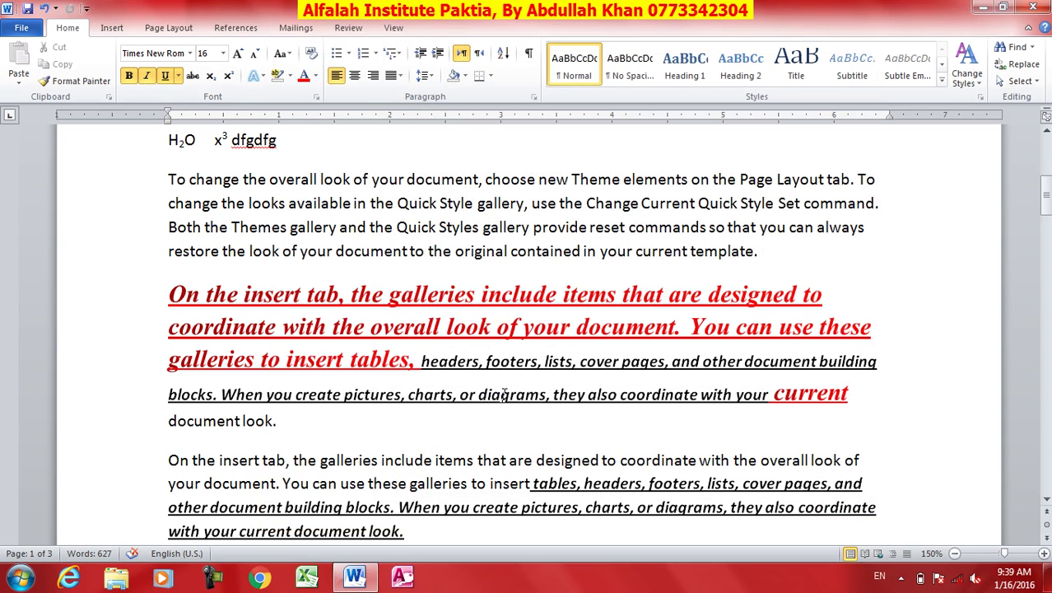
pyautogui.click(18, 79)
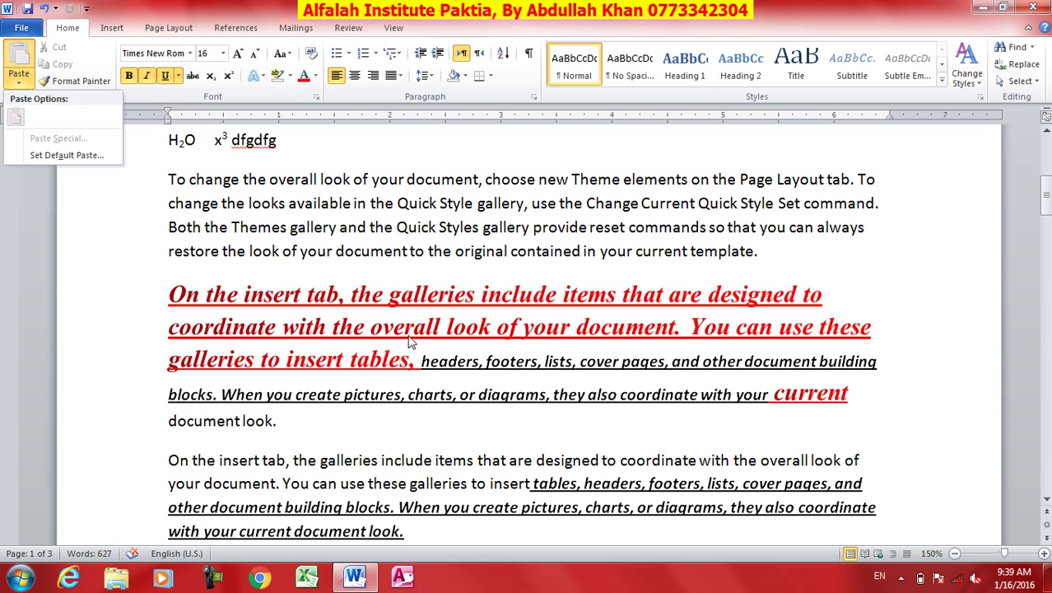
pyautogui.click(288, 244)
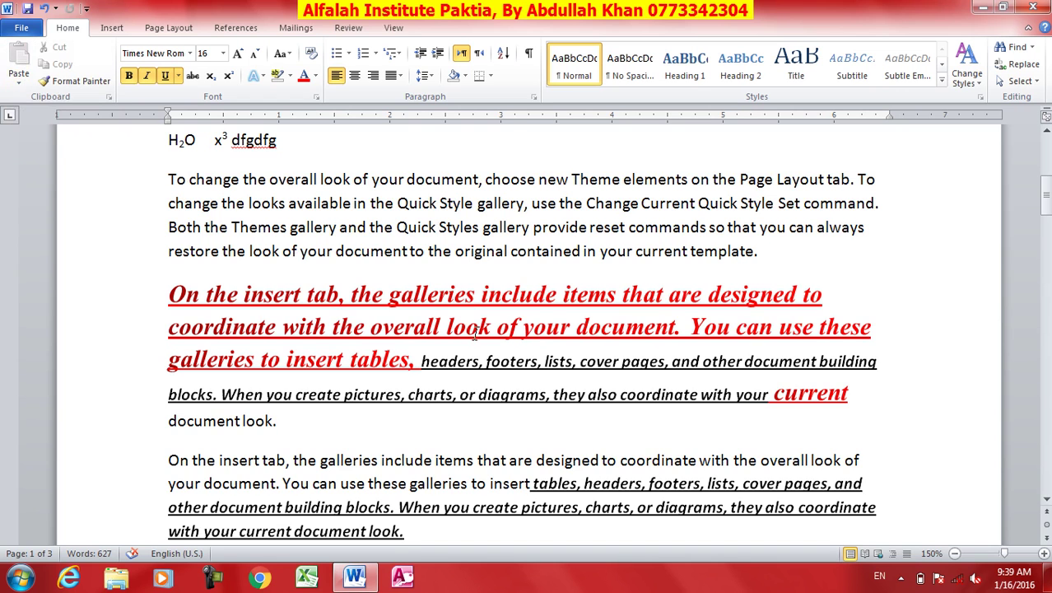
# Delete the entire document content and generate fresh sample paragraphs with =rand().
pyautogui.hotkey('ctrl', 'a')
pyautogui.press('Delete')
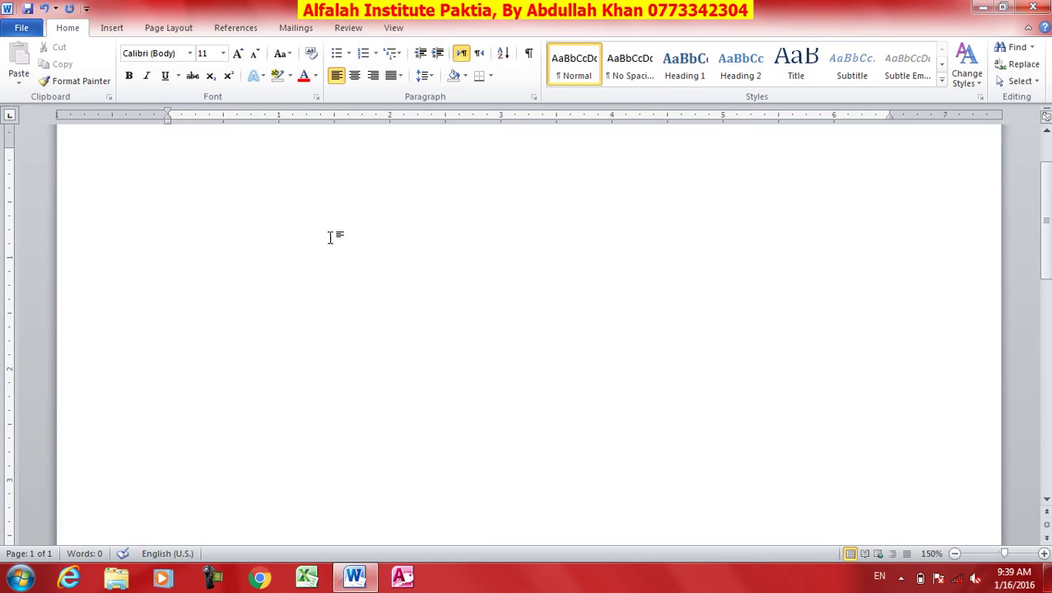
pyautogui.scroll(2, 648, 239)
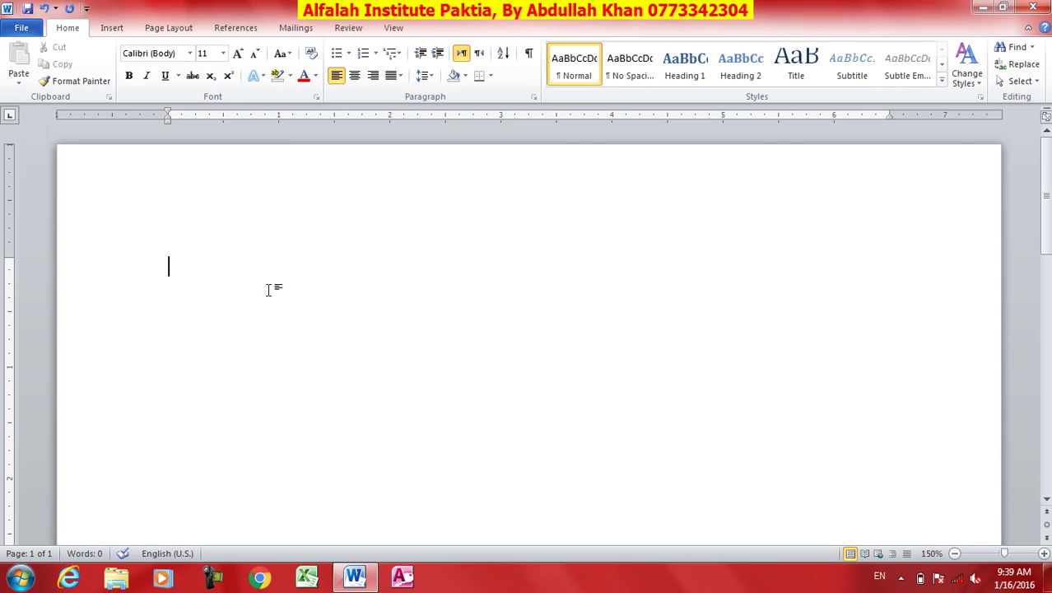
pyautogui.write('=rand()')
pyautogui.press('Return')
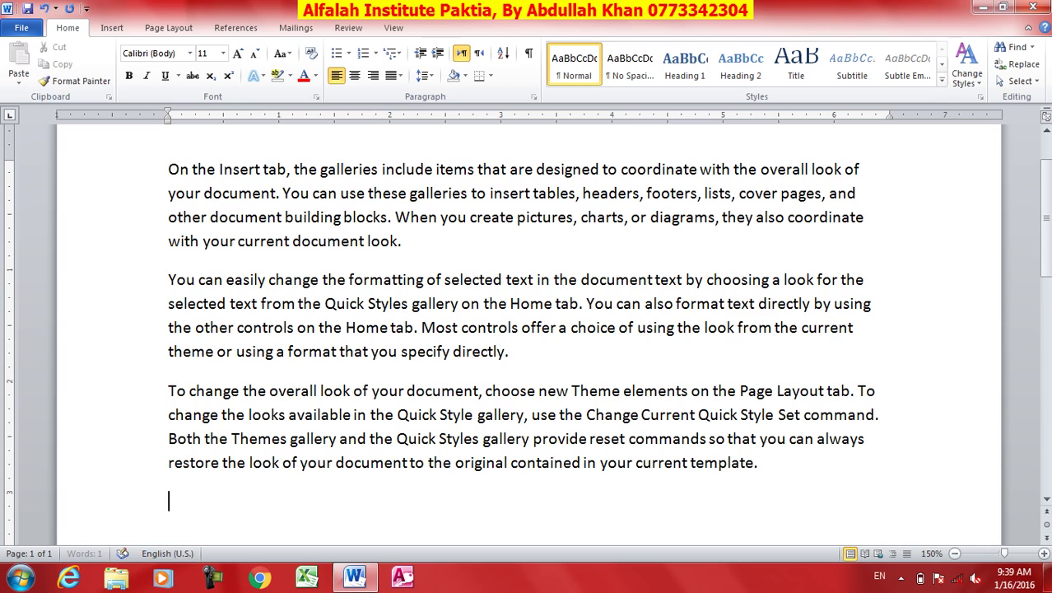
# Copy all of the sample text and create a new blank document.
pyautogui.hotkey('ctrl', 'a')
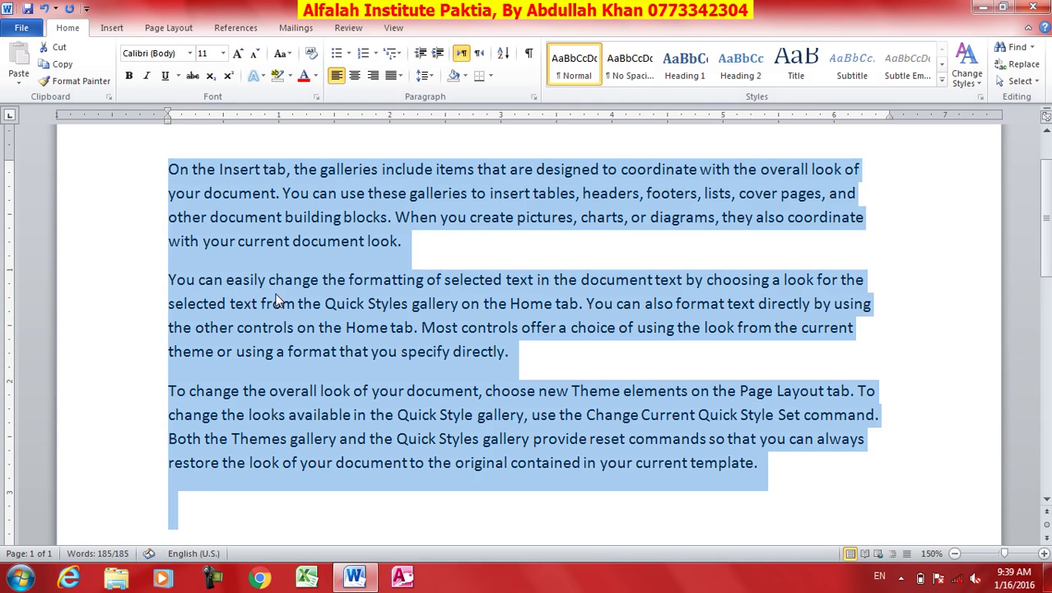
pyautogui.click(62, 64)
pyautogui.hotkey('ctrl', 'n')
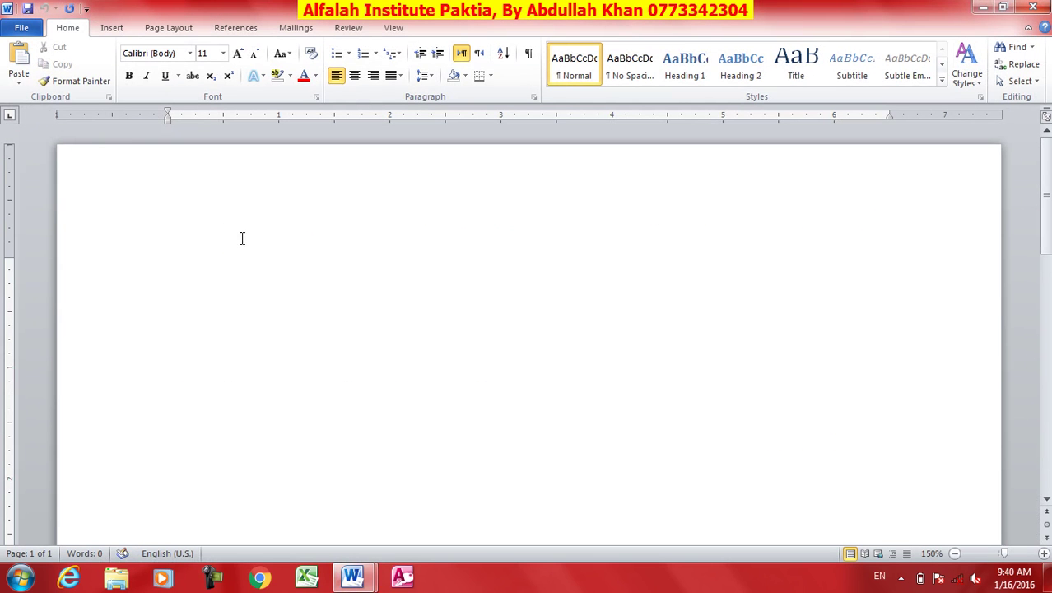
# Paste the copied text with Paste Special as a Microsoft Word Document Object, and undo the paste.
pyautogui.click(18, 80)
pyautogui.click(43, 135)
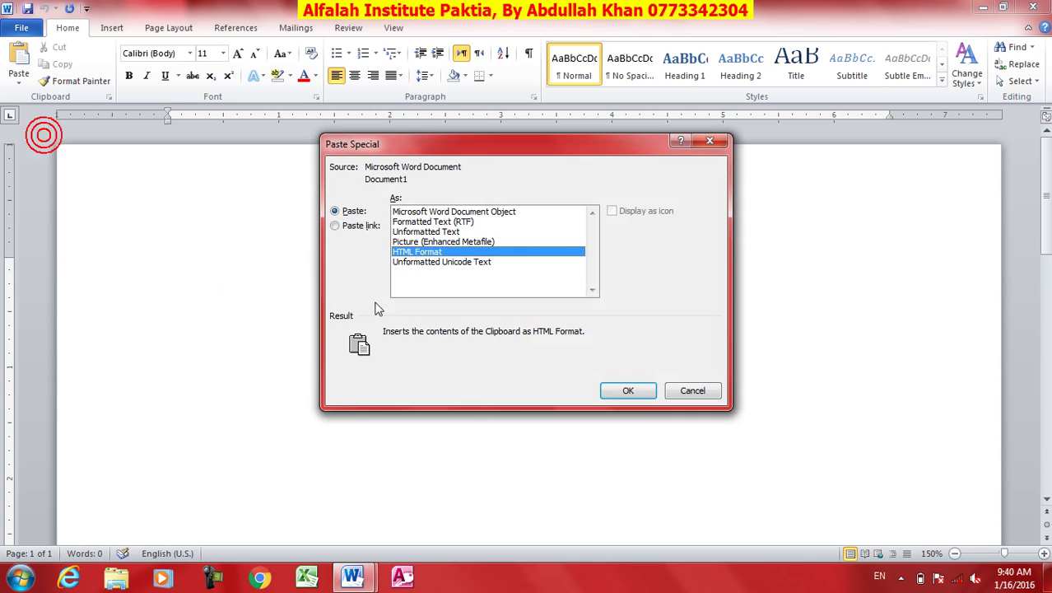
pyautogui.click(436, 211)
pyautogui.click(629, 392)
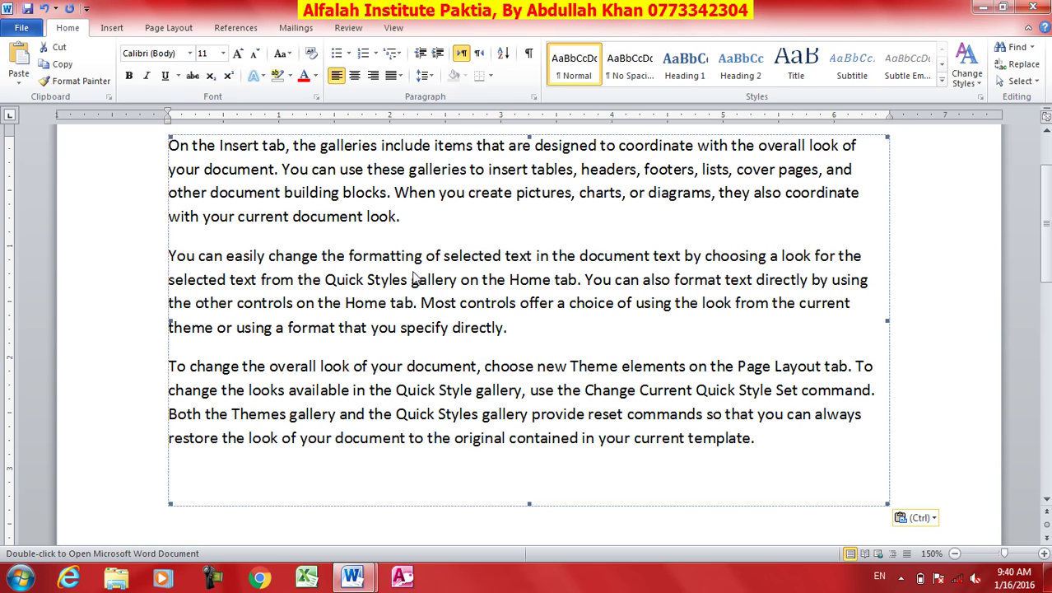
pyautogui.hotkey('ctrl', 'z')
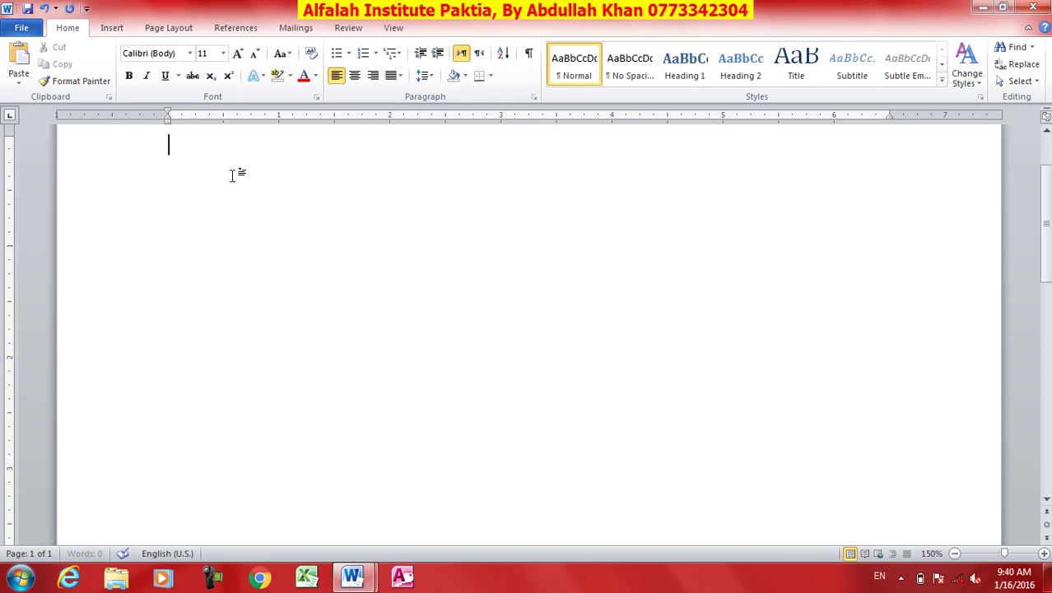
# Use Paste Special to insert the copied text as a link in HTML Format, and select all of the linked text.
pyautogui.click(18, 83)
pyautogui.click(37, 136)
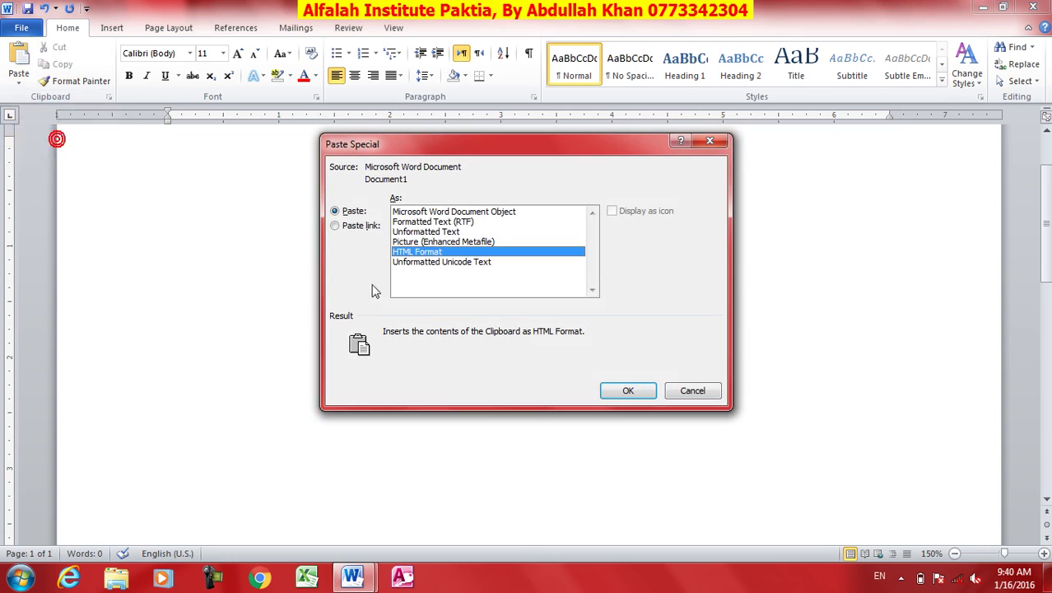
pyautogui.click(432, 223)
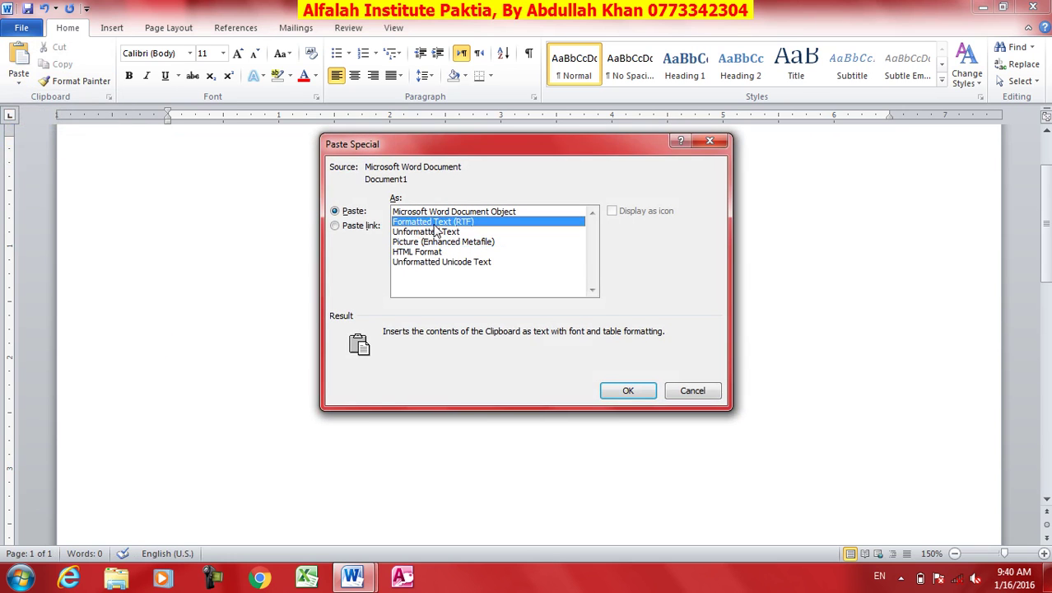
pyautogui.click(433, 234)
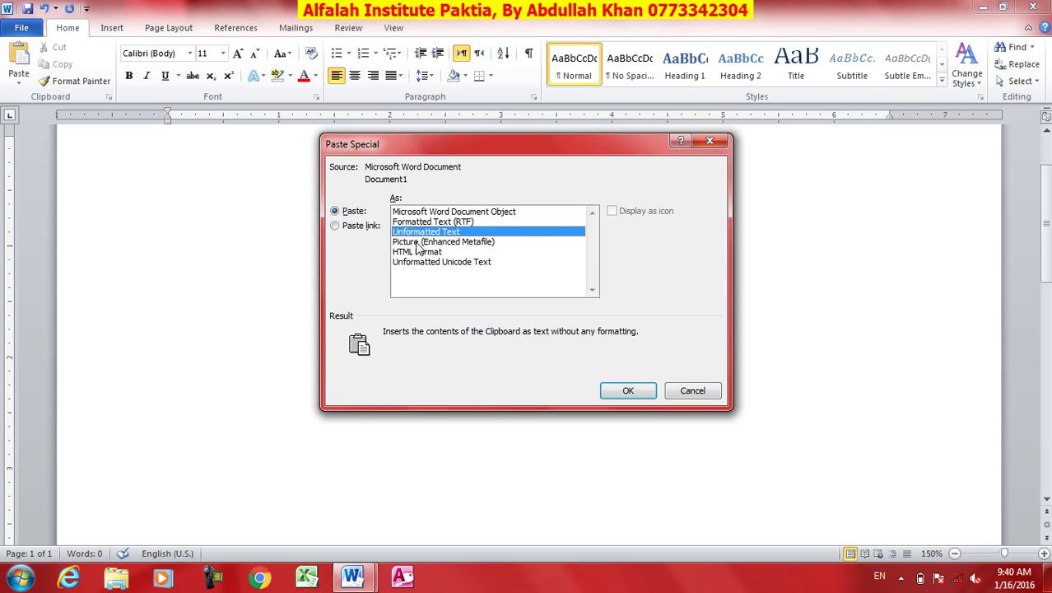
pyautogui.click(418, 243)
pyautogui.click(420, 253)
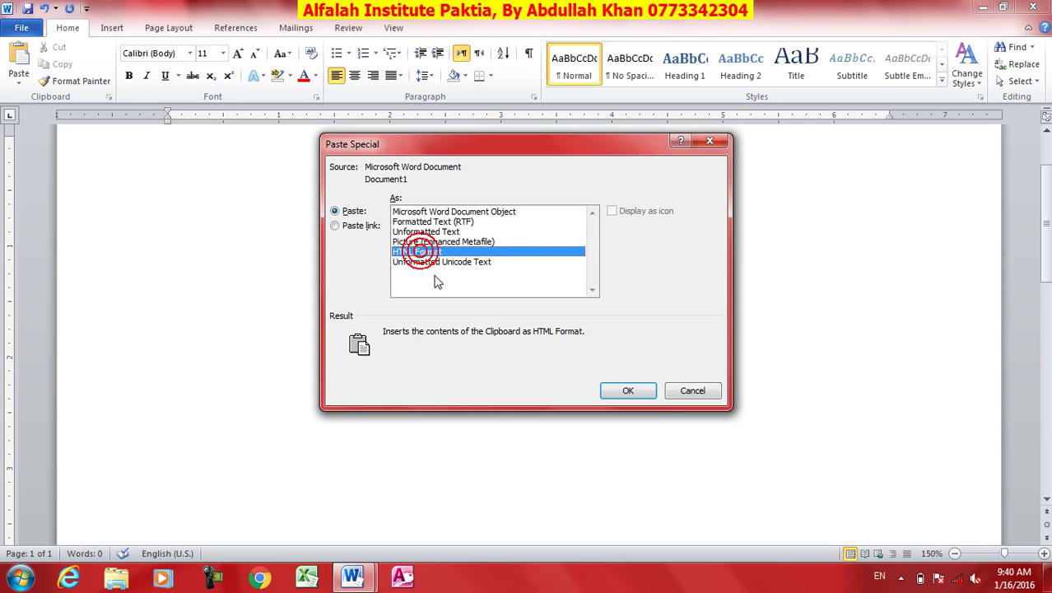
pyautogui.click(363, 226)
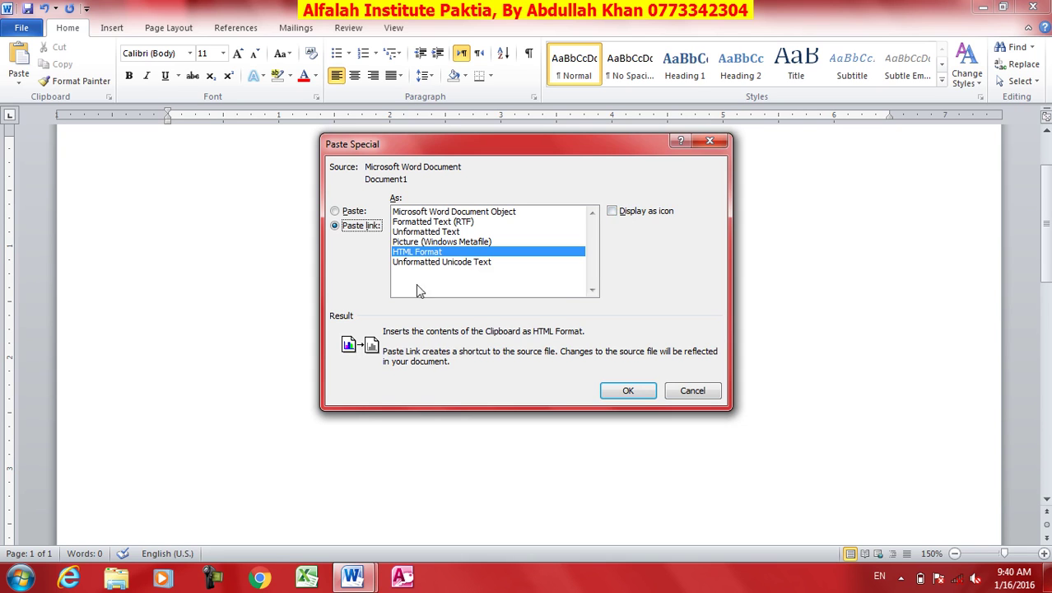
pyautogui.click(628, 390)
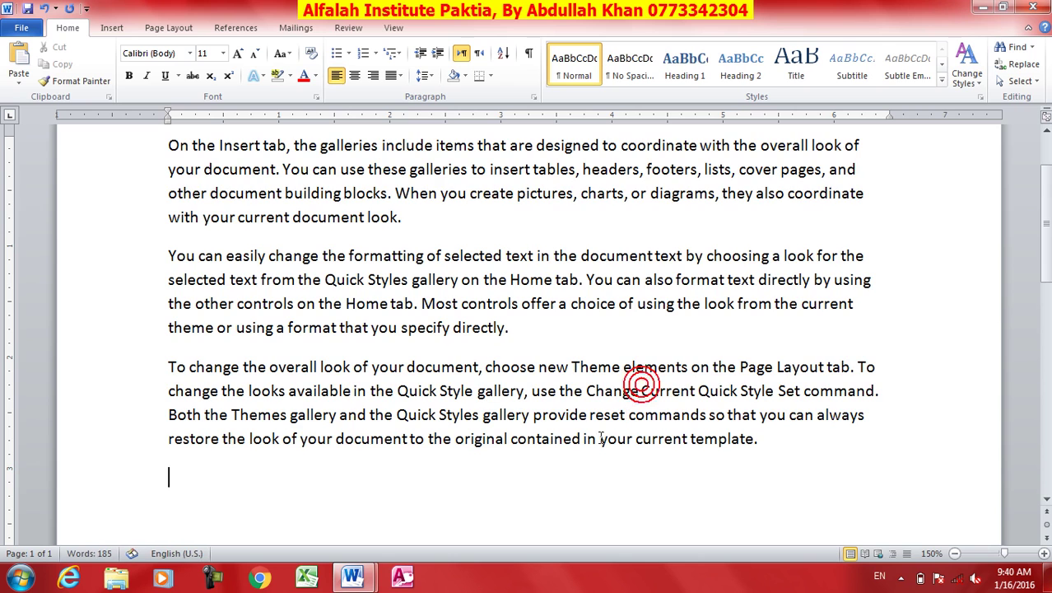
pyautogui.hotkey('ctrl', 'a')
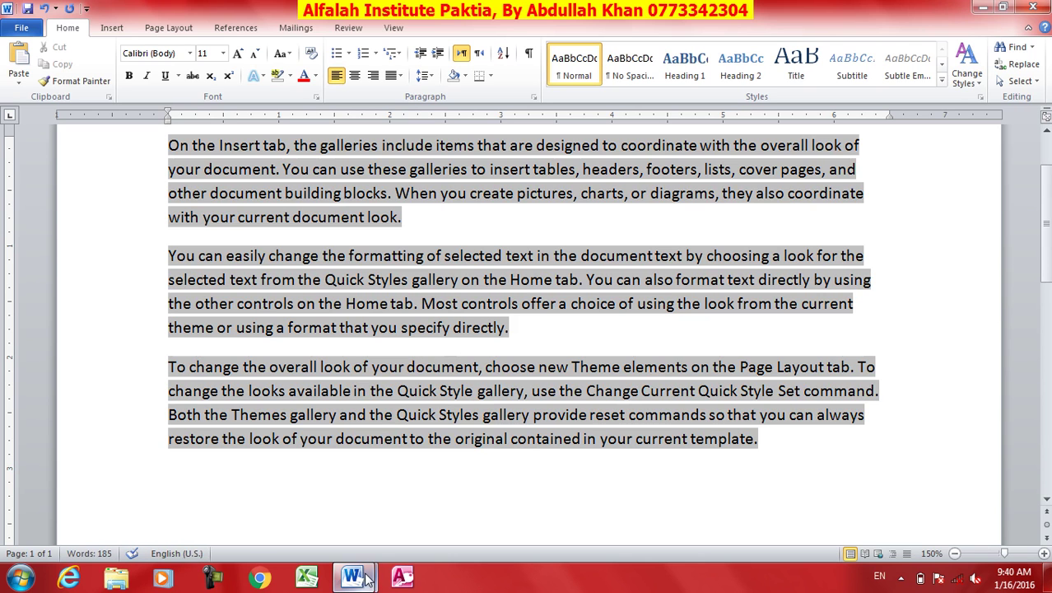
# Switch to the source document and add the line "Gardez Afghanistan Asia World" below the first paragraph.
pyautogui.moveTo(359, 578)
pyautogui.click(295, 491)
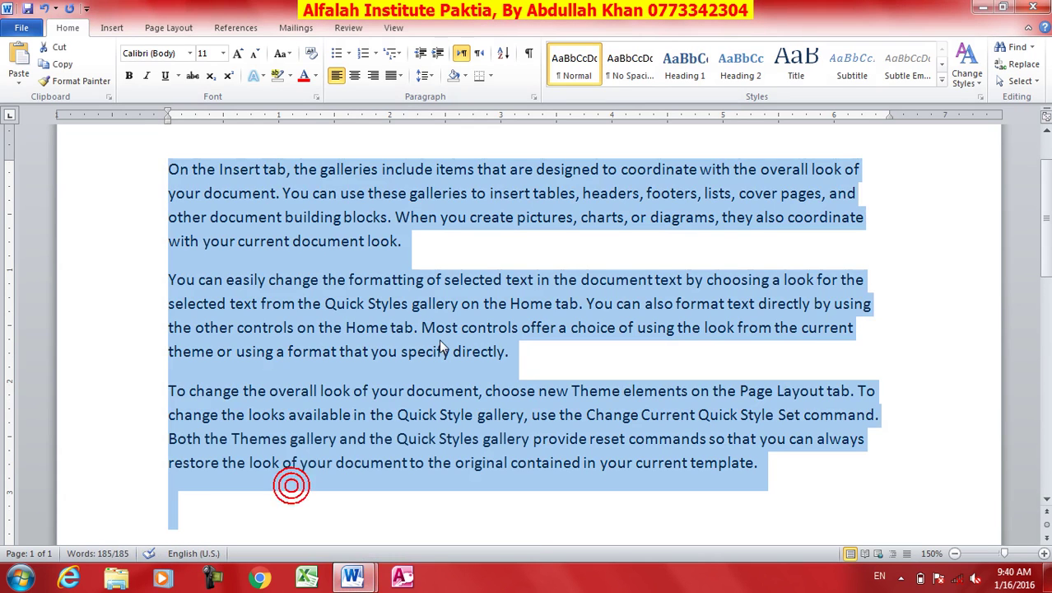
pyautogui.click(417, 242)
pyautogui.press('Return')
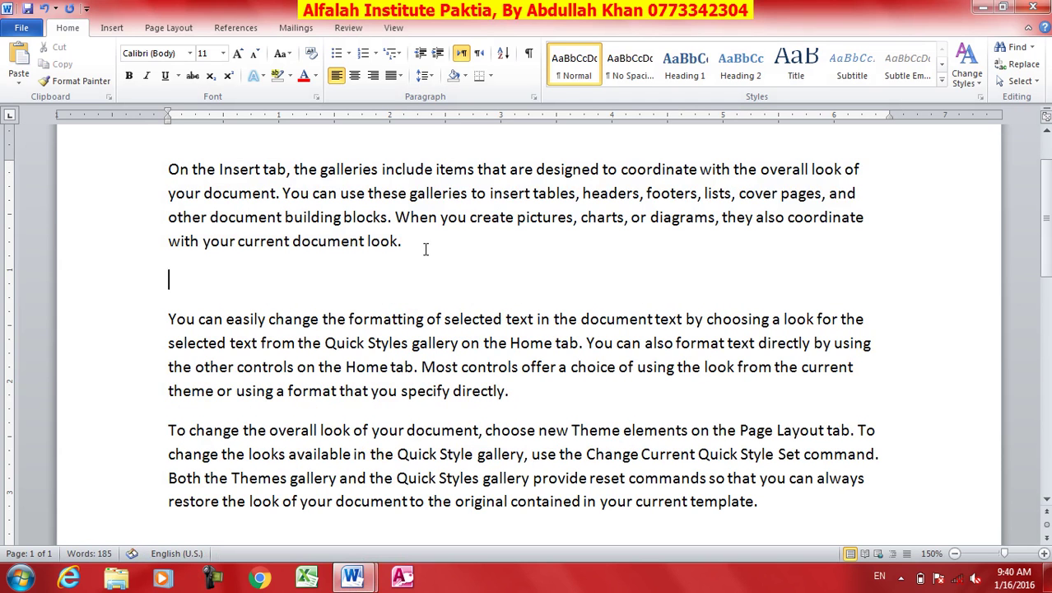
pyautogui.write('Gardez Afghanistan Asia ')
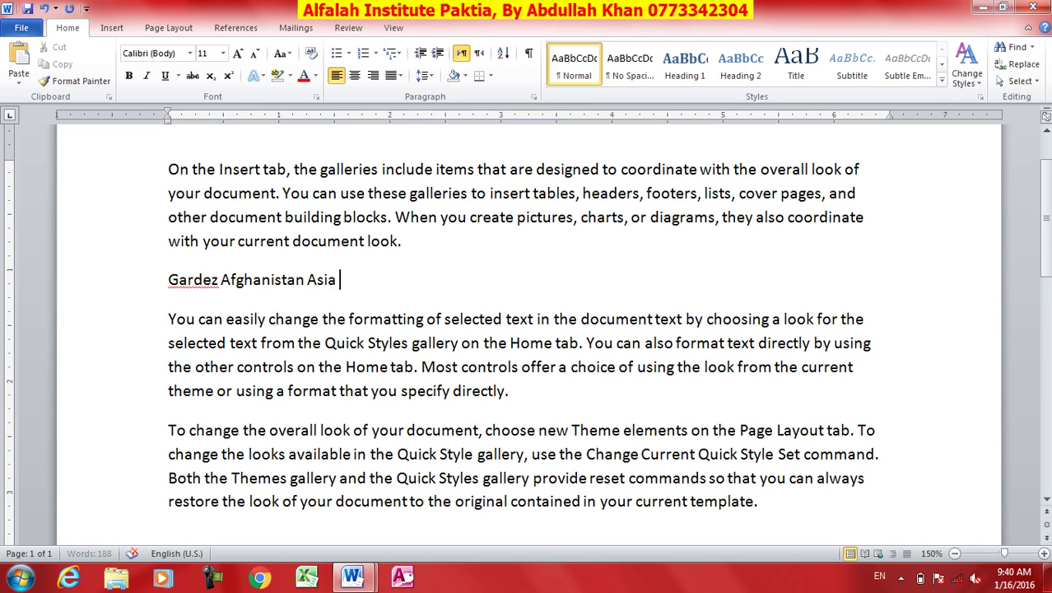
pyautogui.write('World')
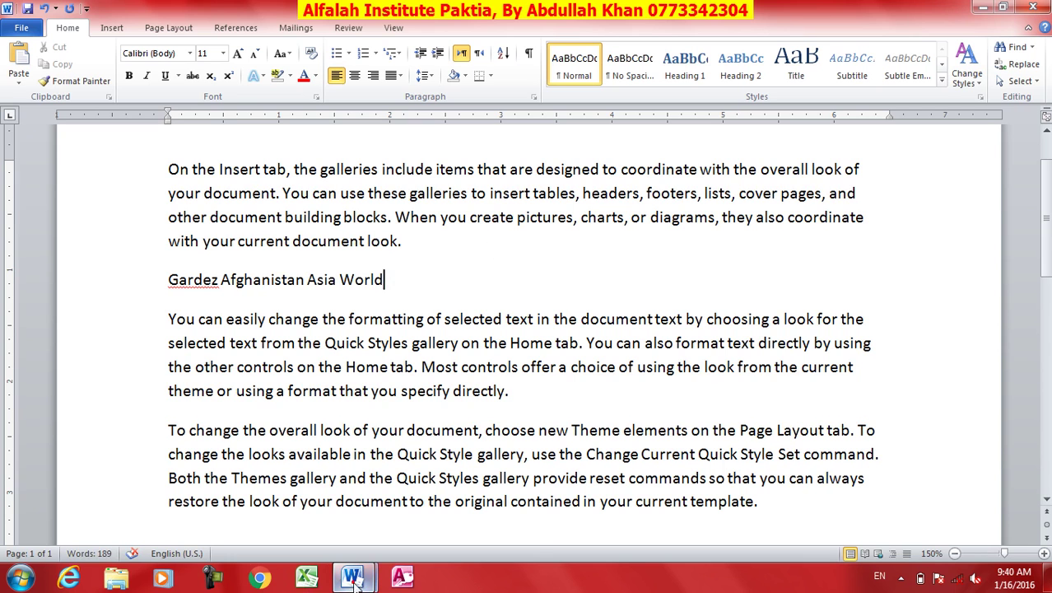
# Check the linked text in the second document against the edited source, and close that document without saving.
pyautogui.moveTo(354, 580)
pyautogui.click(422, 522)
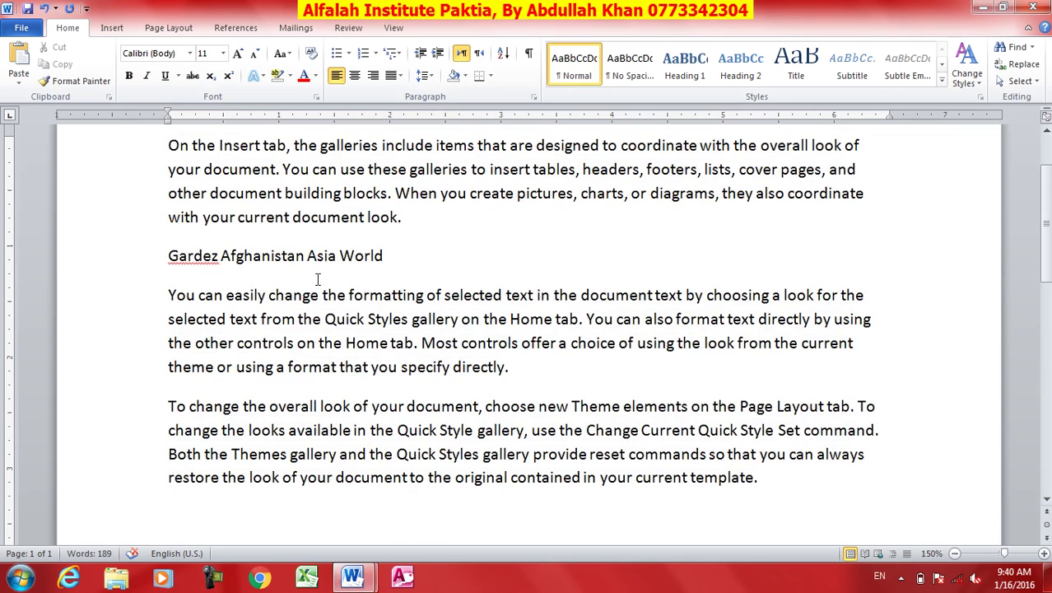
pyautogui.hotkey('ctrl', 'a')
pyautogui.click(1033, 7)
pyautogui.click(531, 303)
# Insert an empty line above the first paragraph of the source document and center it.
pyautogui.click(236, 280)
pyautogui.scroll(2, 237, 280)
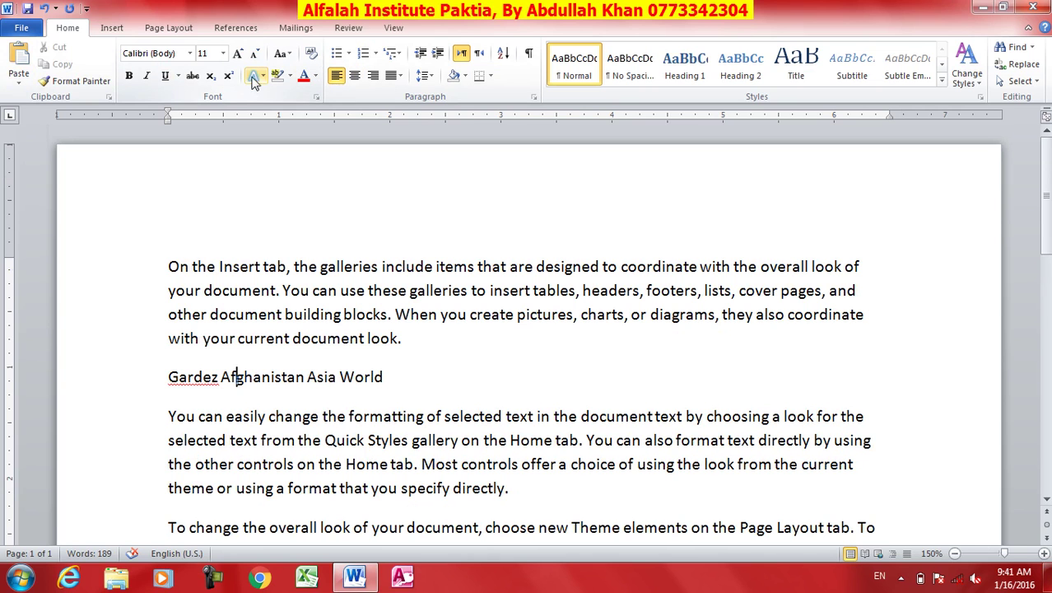
pyautogui.click(171, 265)
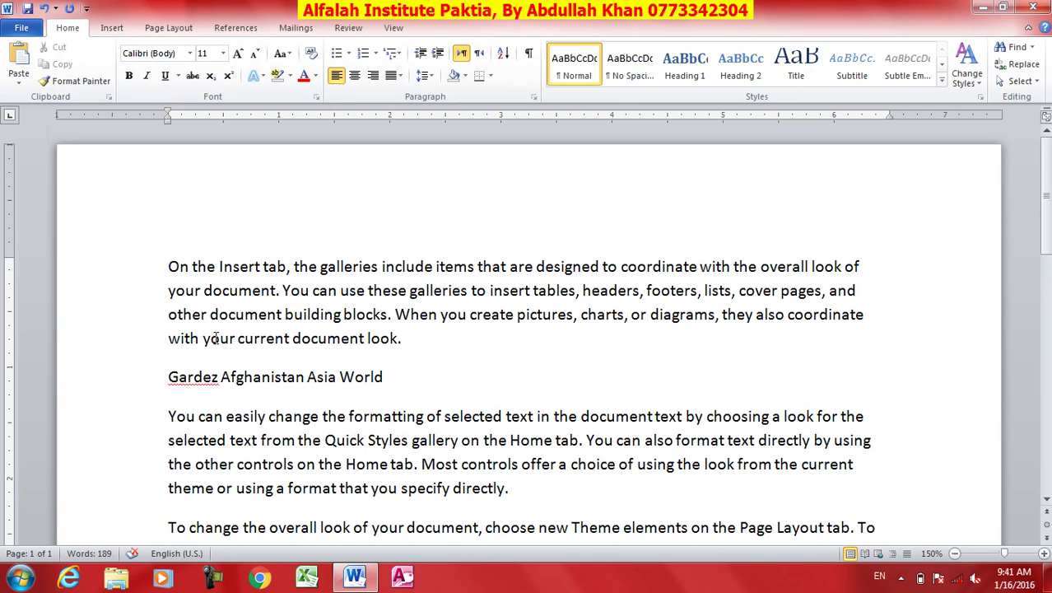
pyautogui.press('Return')
pyautogui.press('Up')
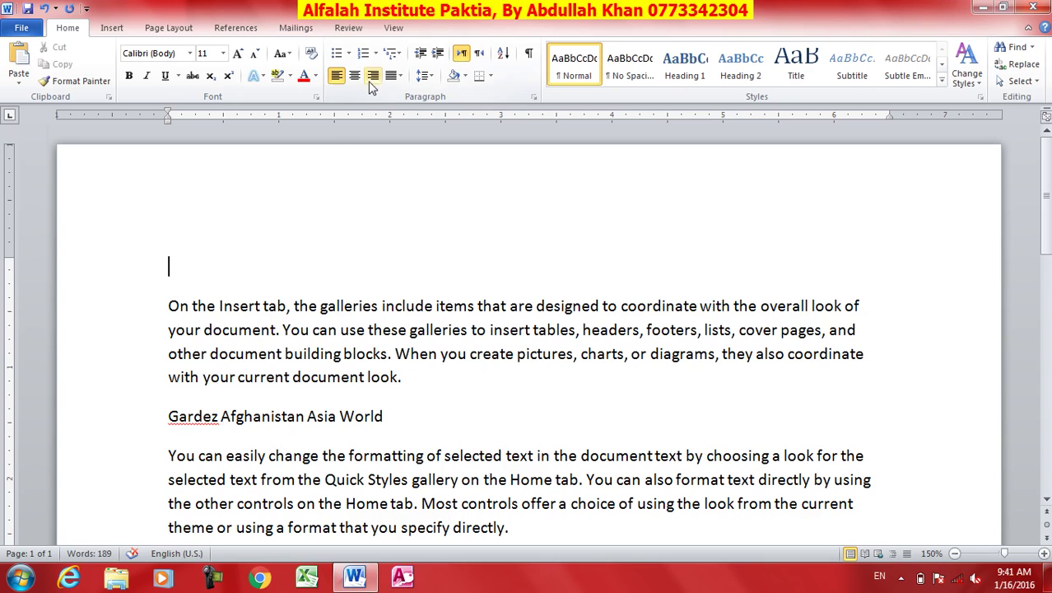
pyautogui.click(355, 74)
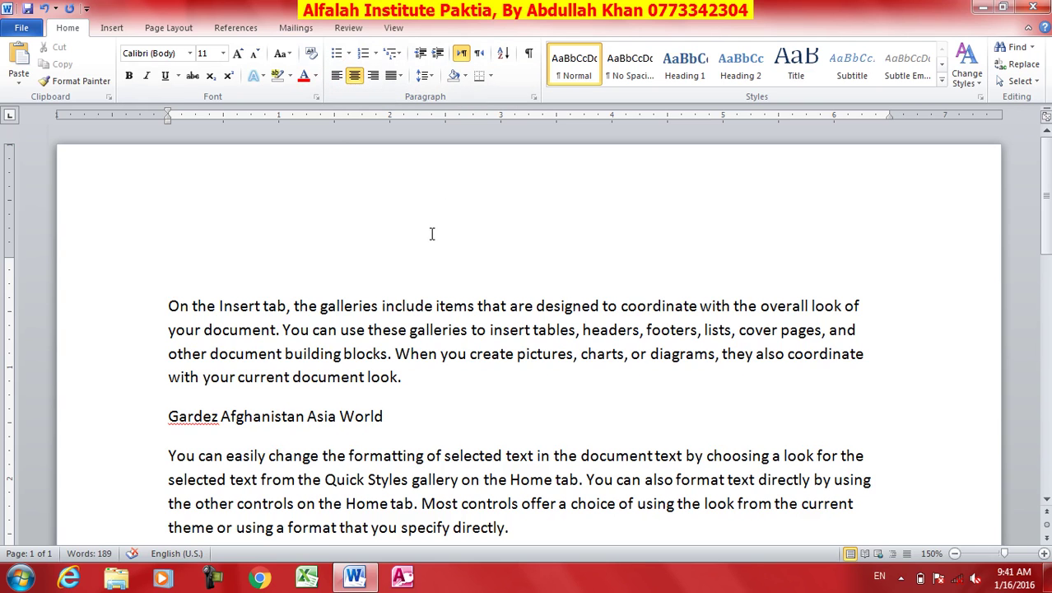
# Enter the heading "Afghanistan" on the centered line and enlarge it to 42 pt.
pyautogui.write('Afghanistan')
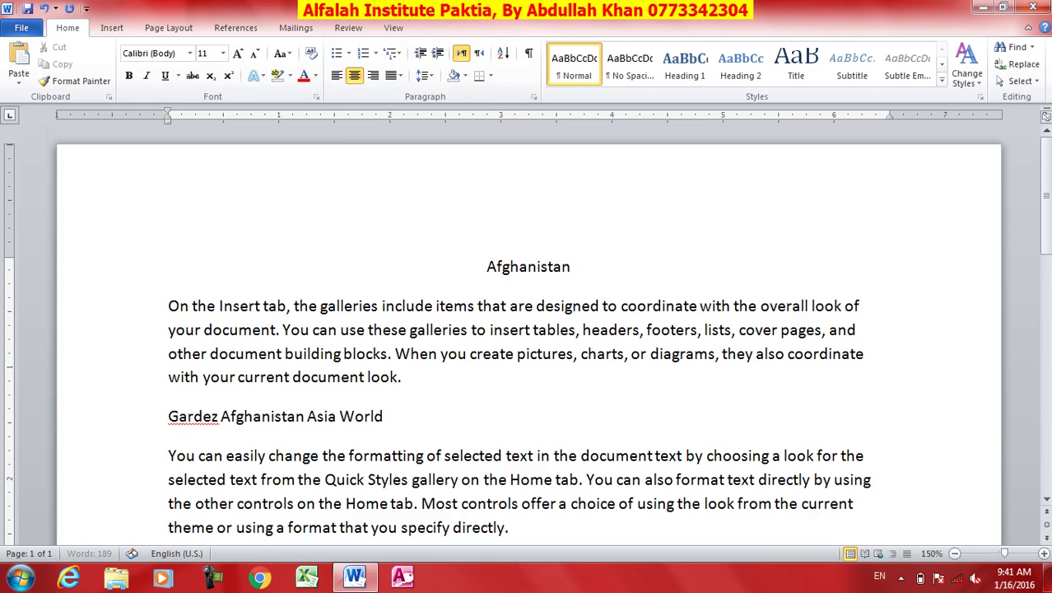
pyautogui.tripleClick(507, 273)
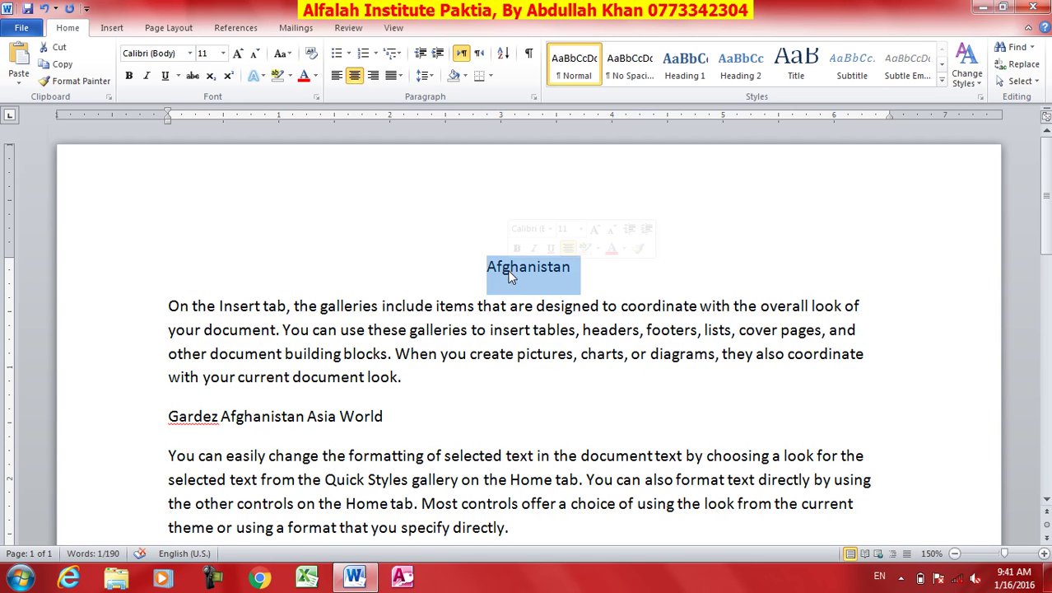
pyautogui.hotkey('ctrl', ']')
pyautogui.hotkey('ctrl', ']')
pyautogui.hotkey('ctrl', ']')
pyautogui.hotkey('ctrl', ']')
pyautogui.hotkey('ctrl', ']')
pyautogui.hotkey('ctrl', ']')
pyautogui.hotkey('ctrl', ']')
pyautogui.hotkey('ctrl', ']')
pyautogui.hotkey('ctrl', ']')
pyautogui.hotkey('ctrl', ']')
pyautogui.hotkey('ctrl', ']')
pyautogui.hotkey('ctrl', ']')
pyautogui.hotkey('ctrl', ']')
pyautogui.hotkey('ctrl', ']')
pyautogui.hotkey('ctrl', ']')
pyautogui.hotkey('ctrl', ']')
pyautogui.hotkey('ctrl', ']')
pyautogui.hotkey('ctrl', ']')
pyautogui.hotkey('ctrl', ']')
pyautogui.hotkey('ctrl', ']')
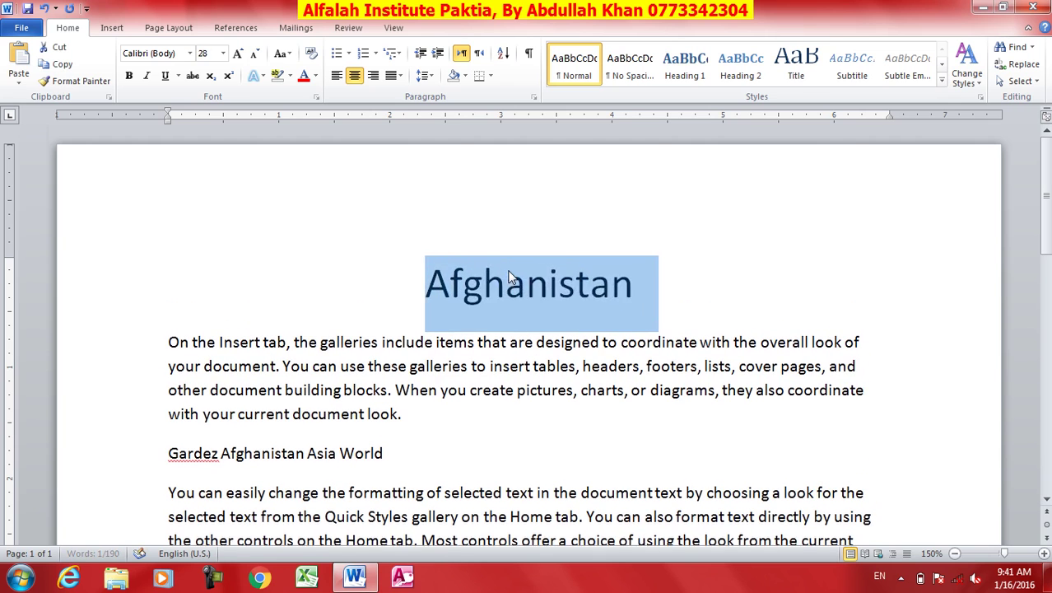
# Make the heading bold and uppercase, and increase its font size to 44 pt.
pyautogui.hotkey('ctrl', 'b')
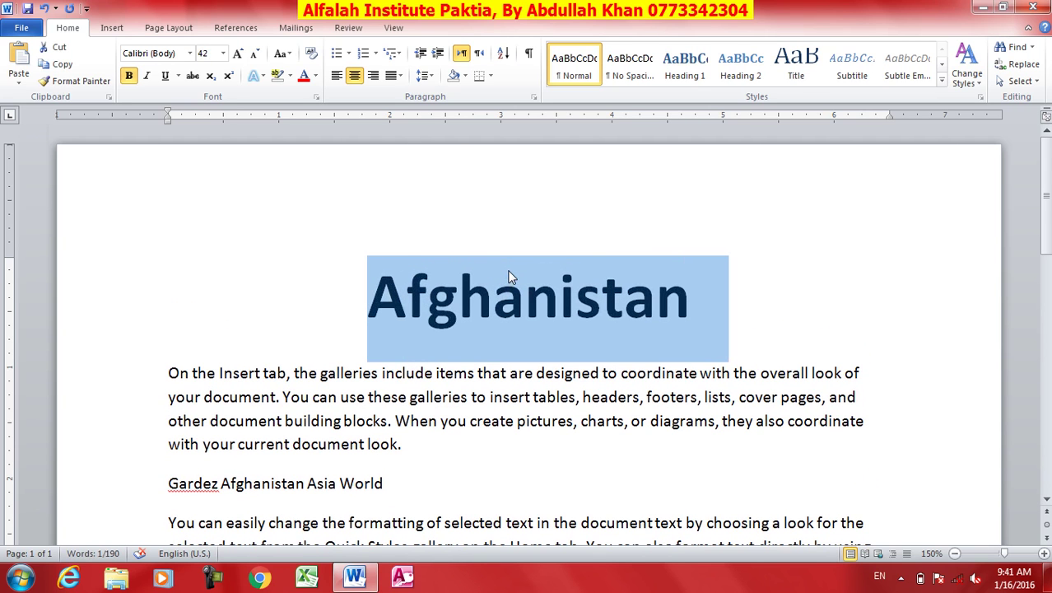
pyautogui.hotkey('shift', 'F3')
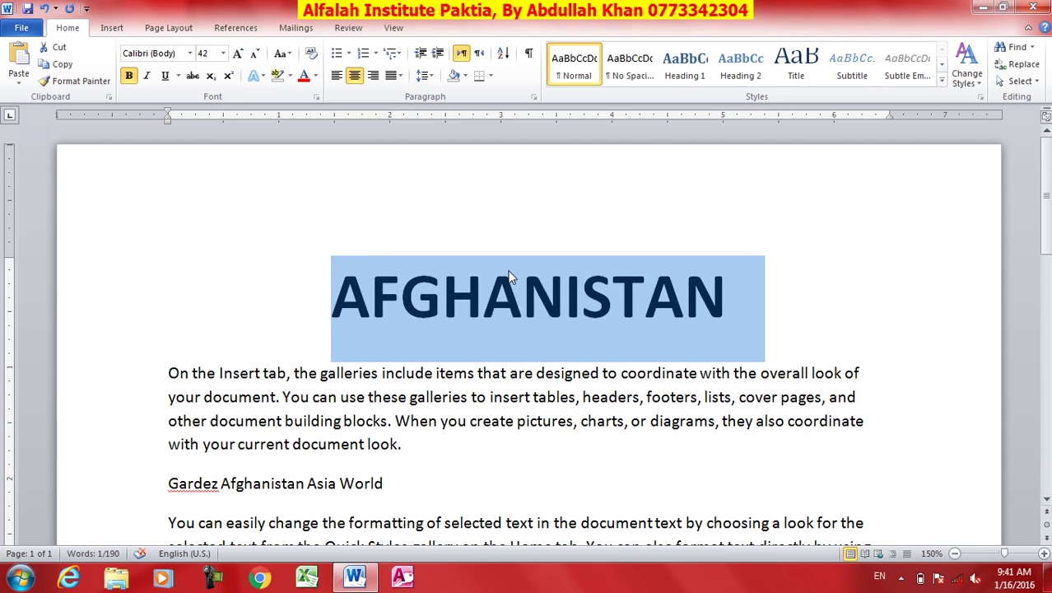
pyautogui.hotkey('ctrl', ']')
pyautogui.hotkey('ctrl', ']')
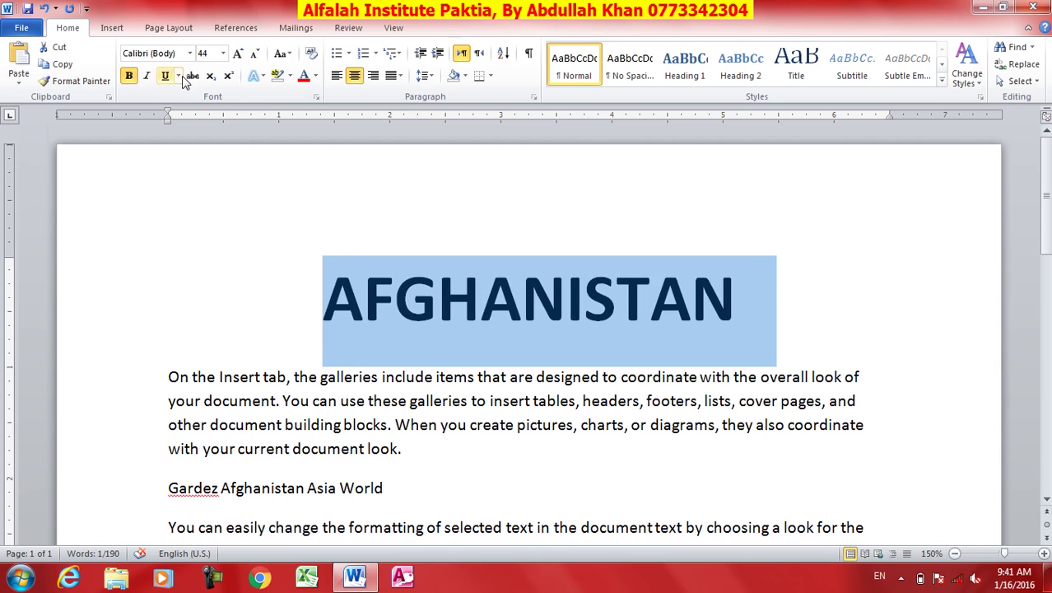
# Apply the blue gradient text effect with a soft shadow to the heading and give it a red outline.
pyautogui.click(256, 76)
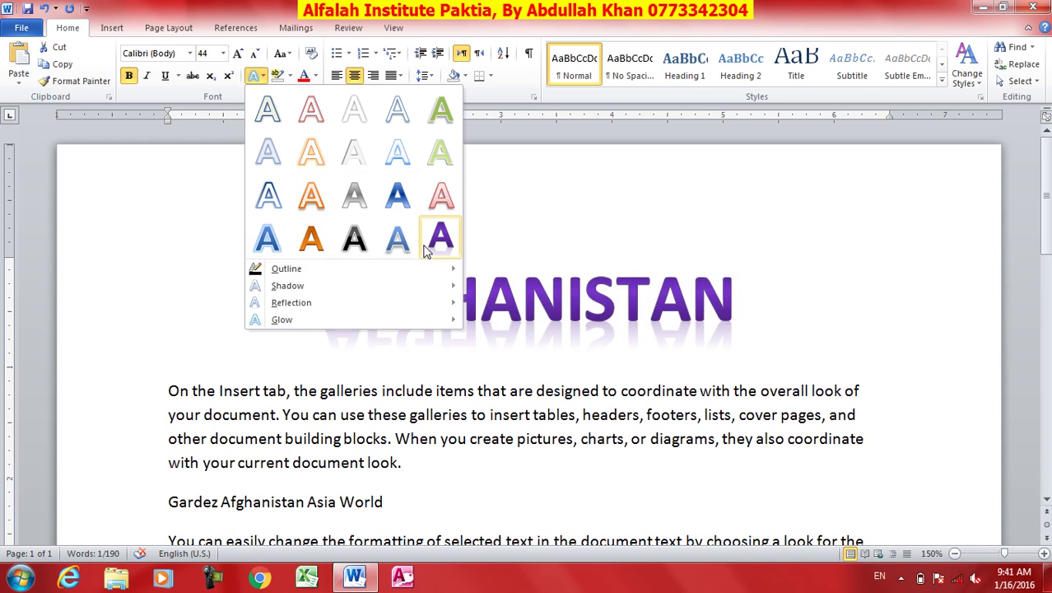
pyautogui.click(396, 241)
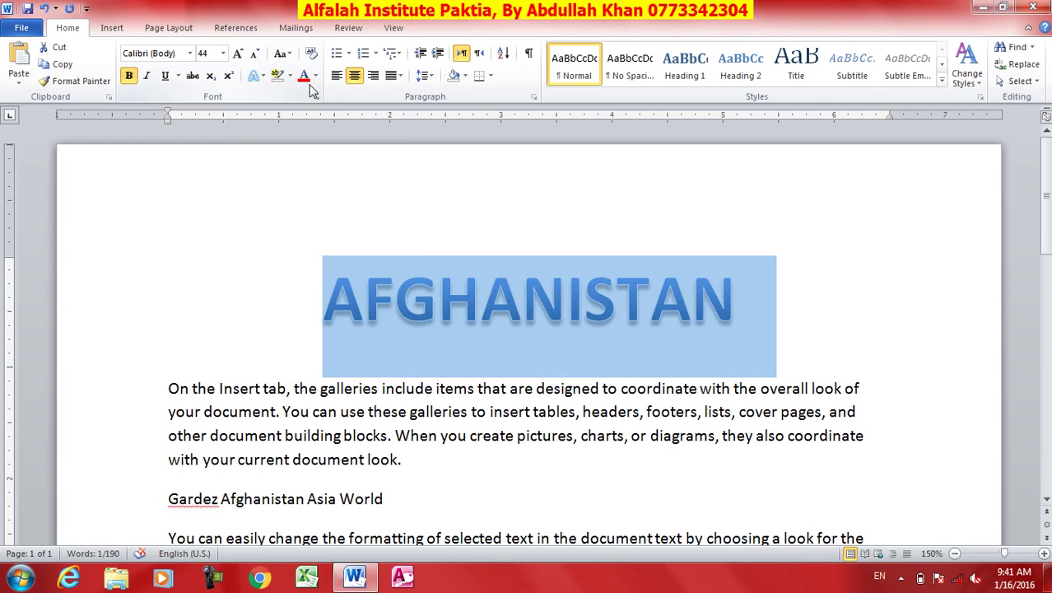
pyautogui.click(254, 75)
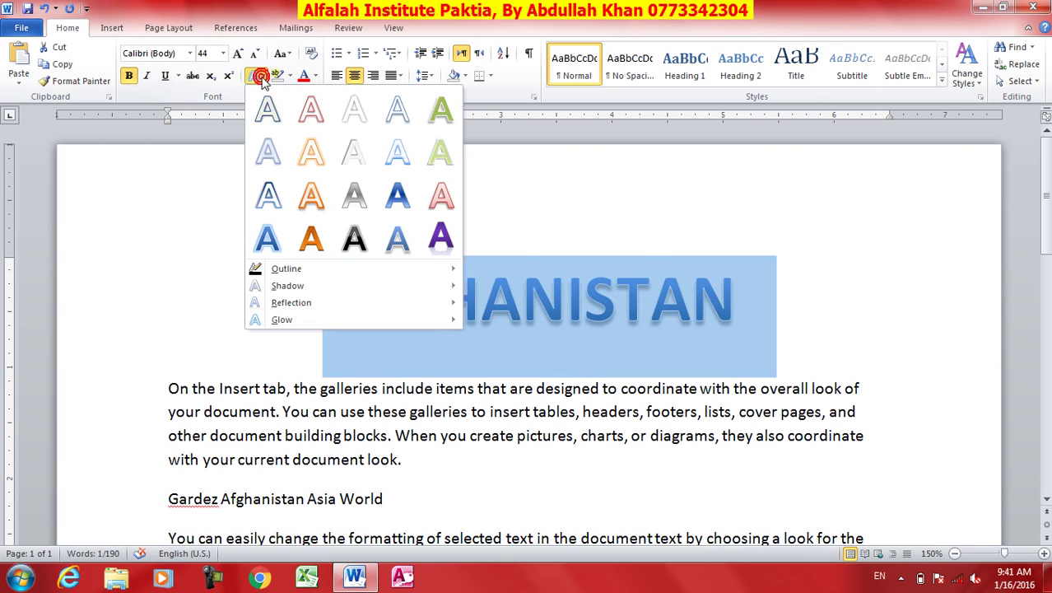
pyautogui.moveTo(292, 276)
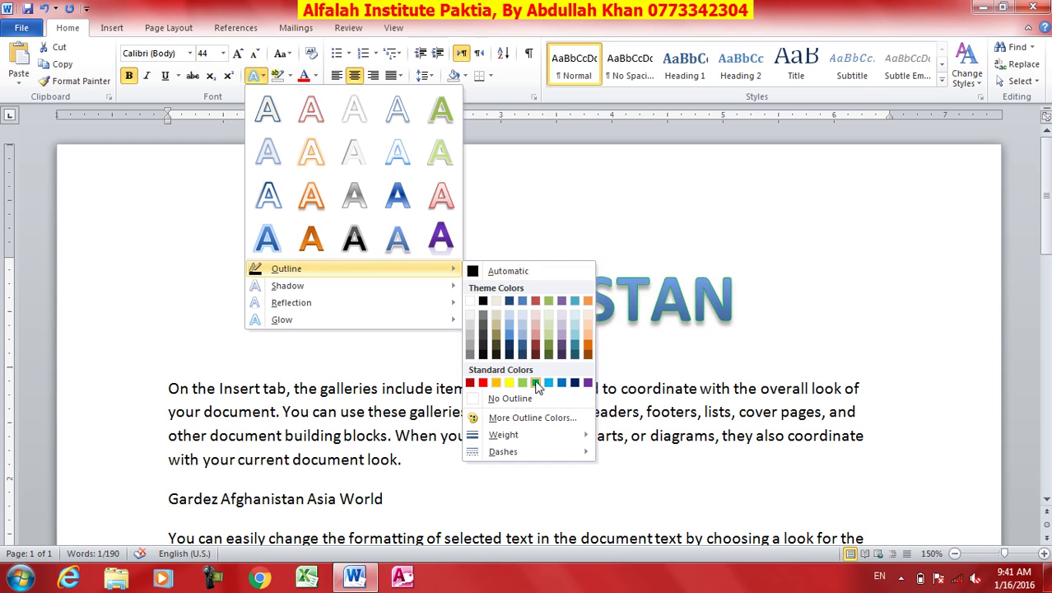
pyautogui.click(483, 382)
# Set the weight of the heading's text outline to 1½ pt.
pyautogui.click(260, 76)
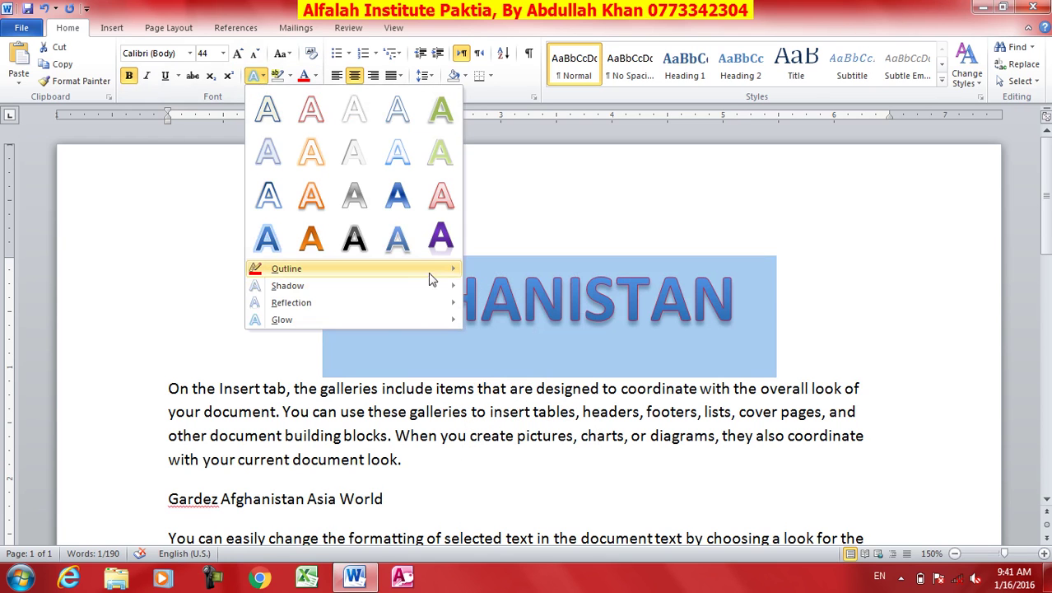
pyautogui.moveTo(354, 269)
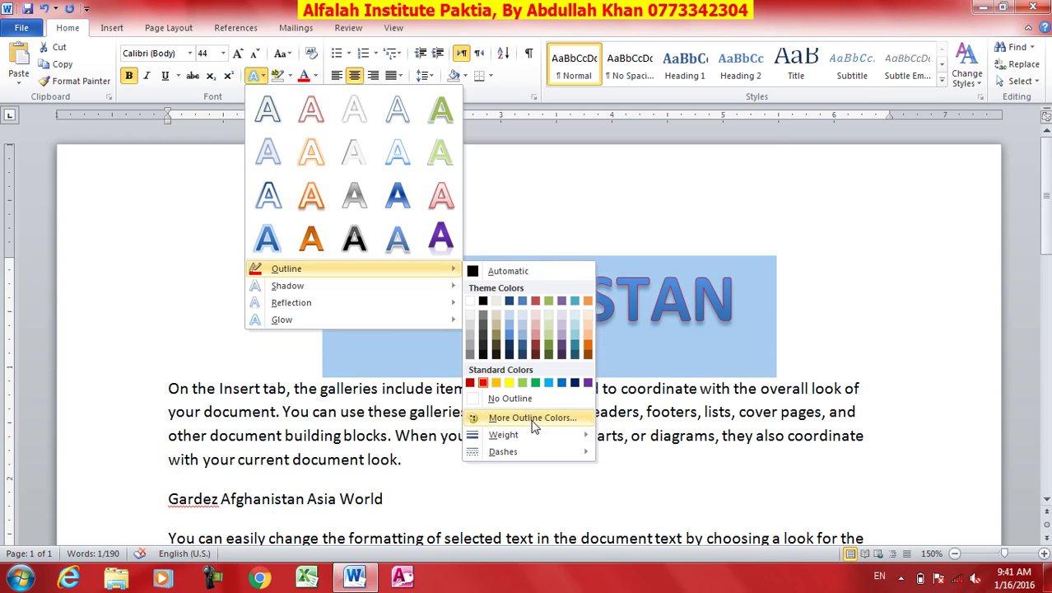
pyautogui.moveTo(548, 436)
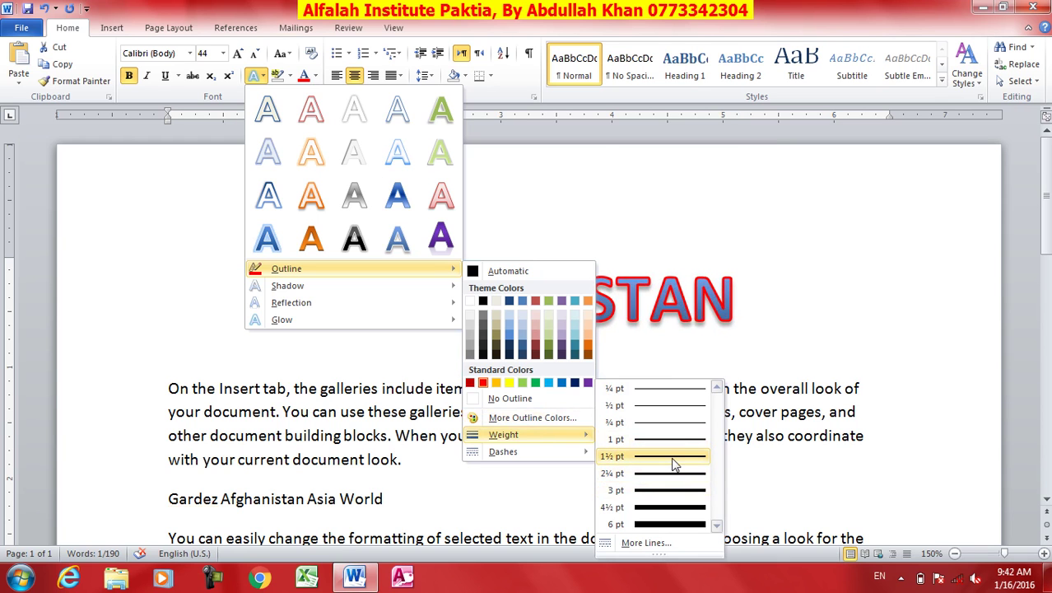
pyautogui.click(673, 464)
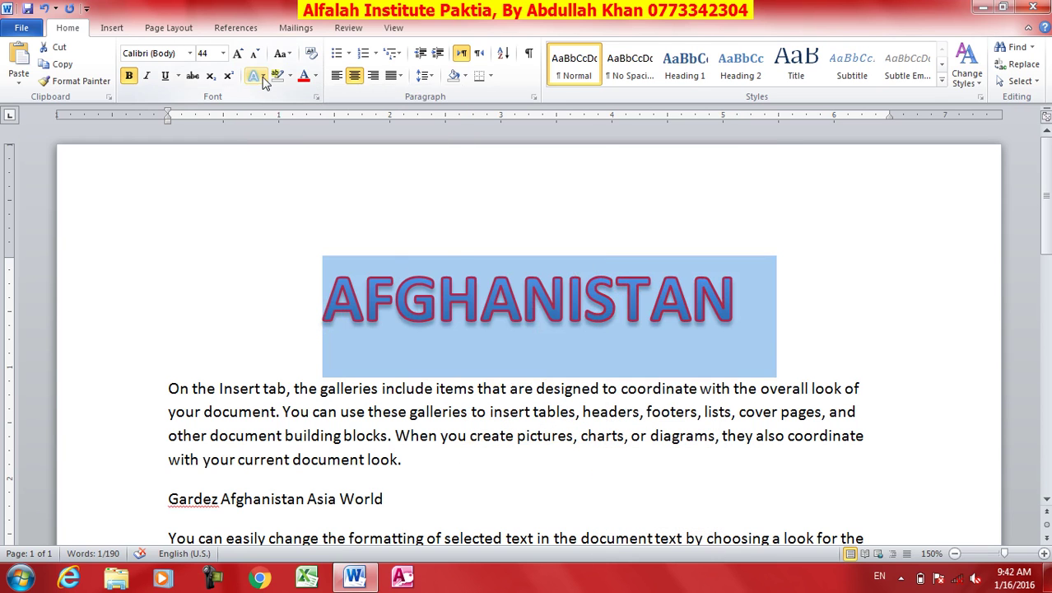
# Preview the outline dash styles and apply a perspective shadow cast to the upper right of the heading.
pyautogui.click(262, 78)
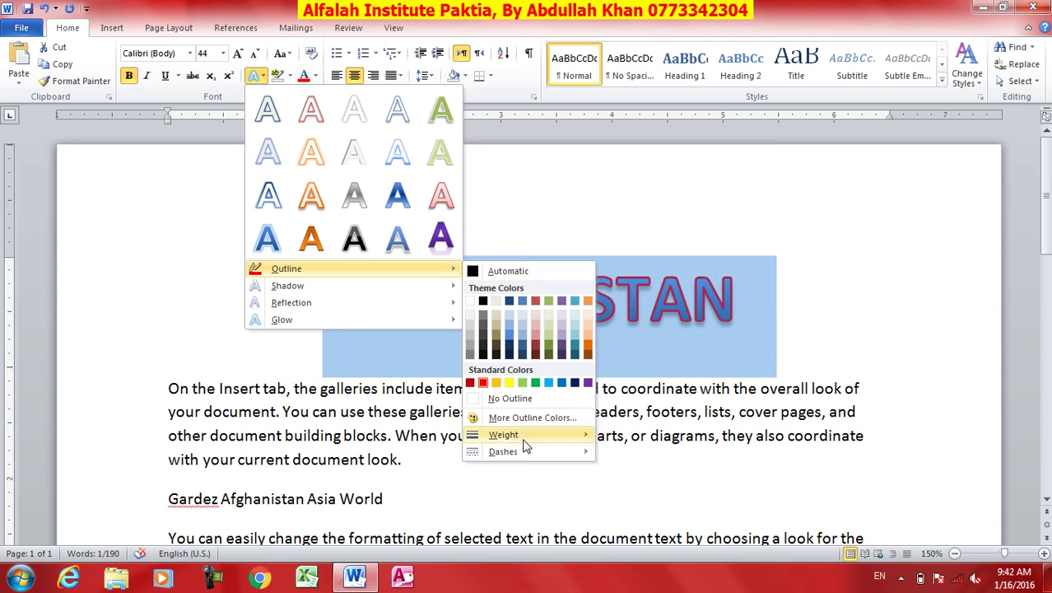
pyautogui.moveTo(527, 457)
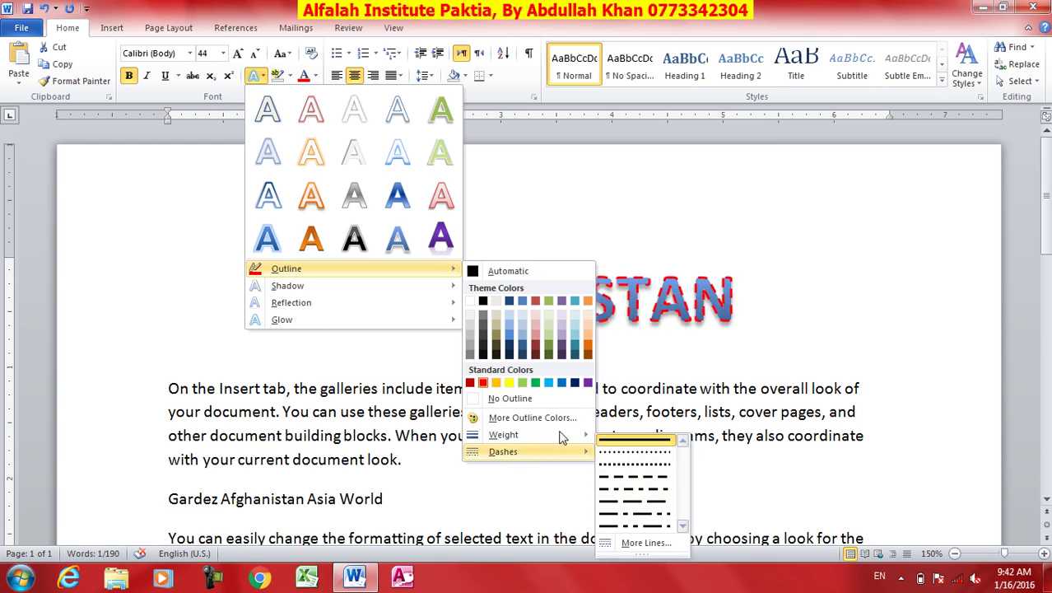
pyautogui.moveTo(342, 286)
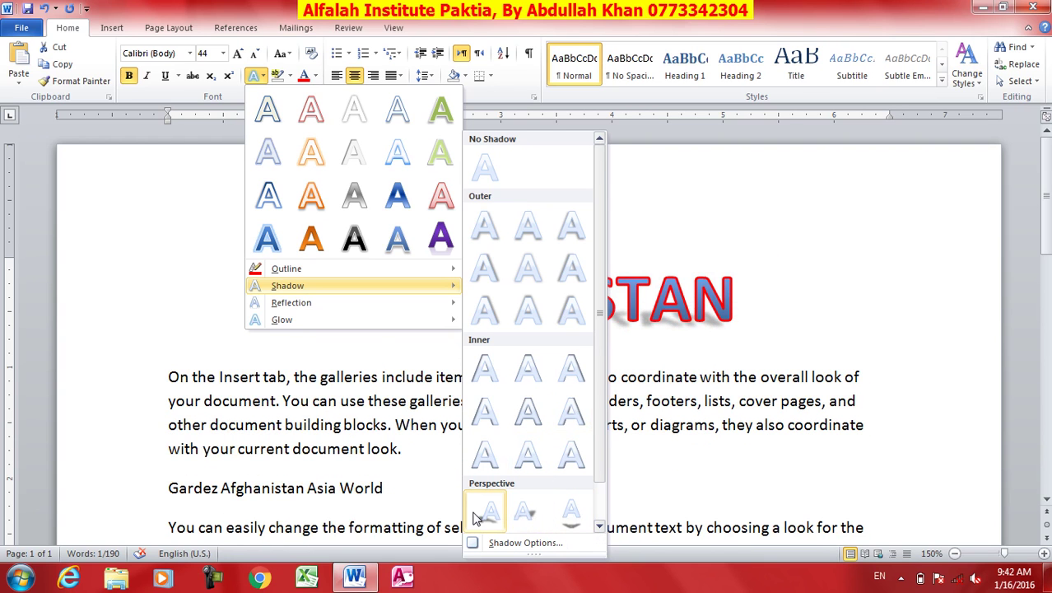
pyautogui.click(523, 511)
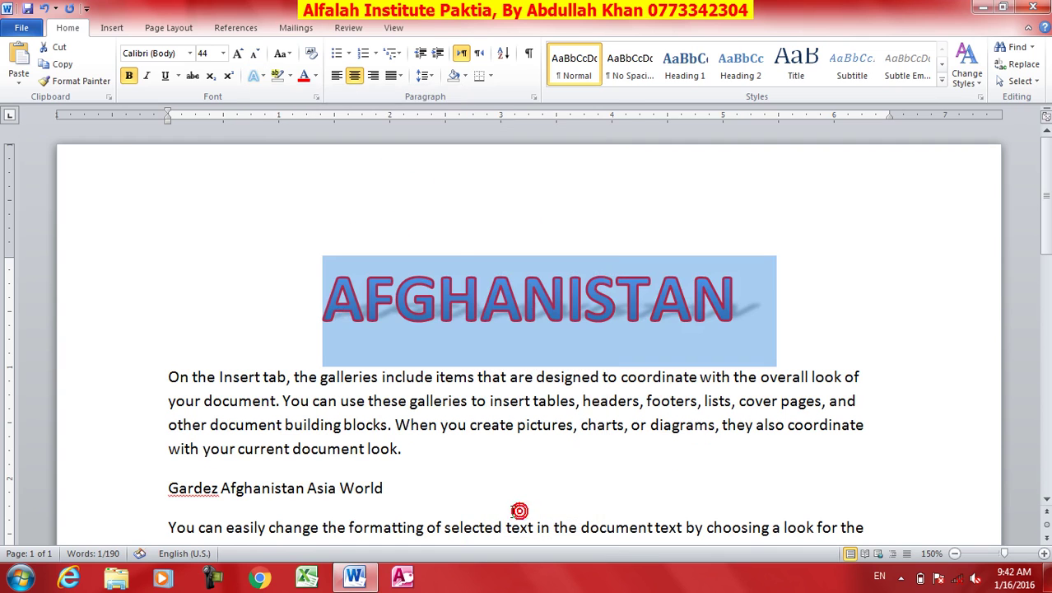
# Add a reflection to the heading using the third variation in the second row of the reflection gallery.
pyautogui.click(261, 75)
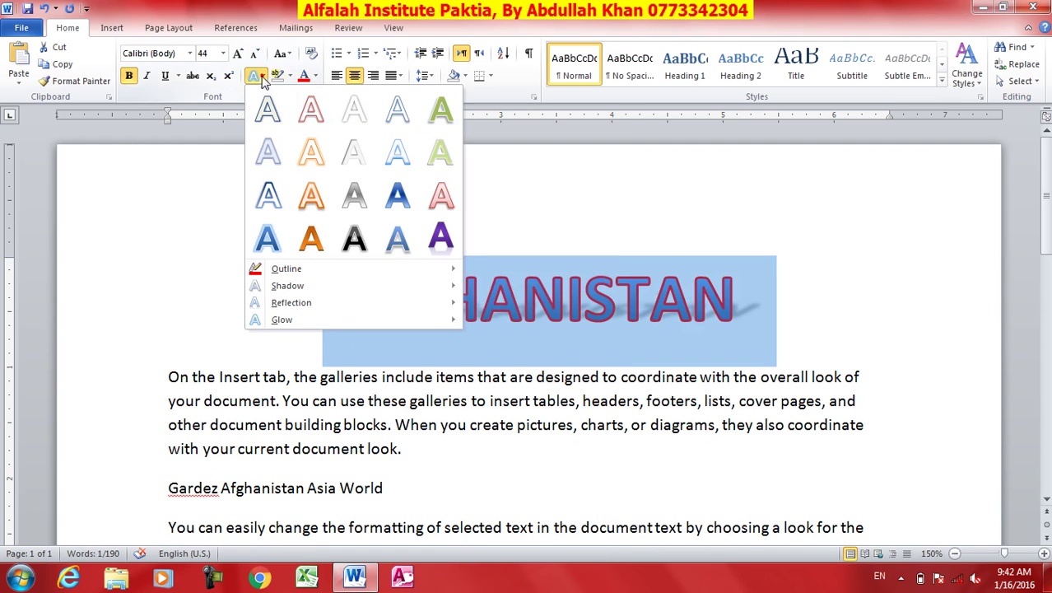
pyautogui.moveTo(368, 299)
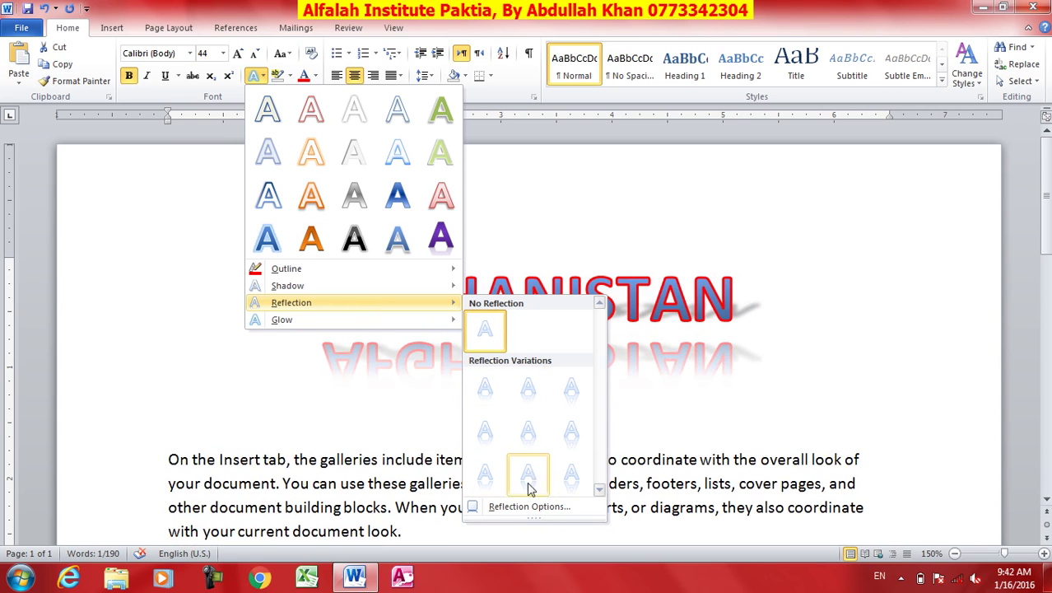
pyautogui.click(557, 430)
# Give the heading the widest red glow variation and deselect the text.
pyautogui.click(258, 77)
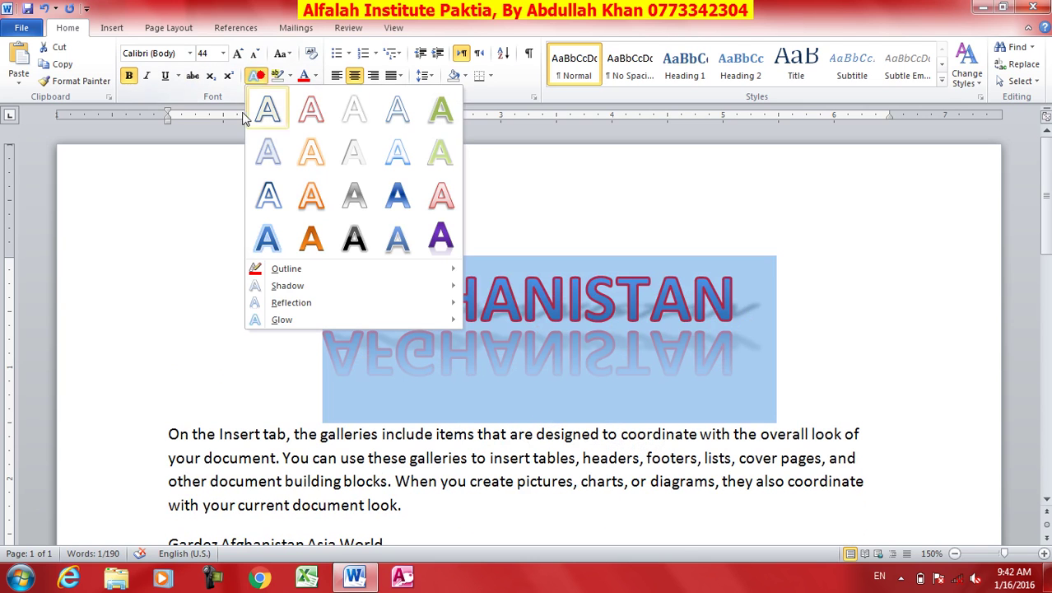
pyautogui.moveTo(362, 321)
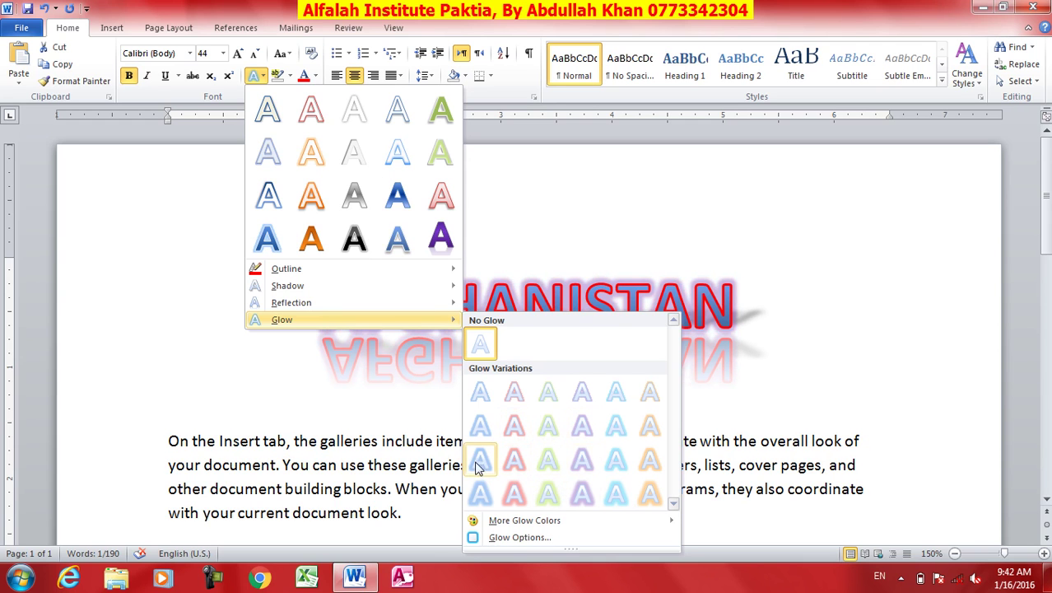
pyautogui.moveTo(528, 521)
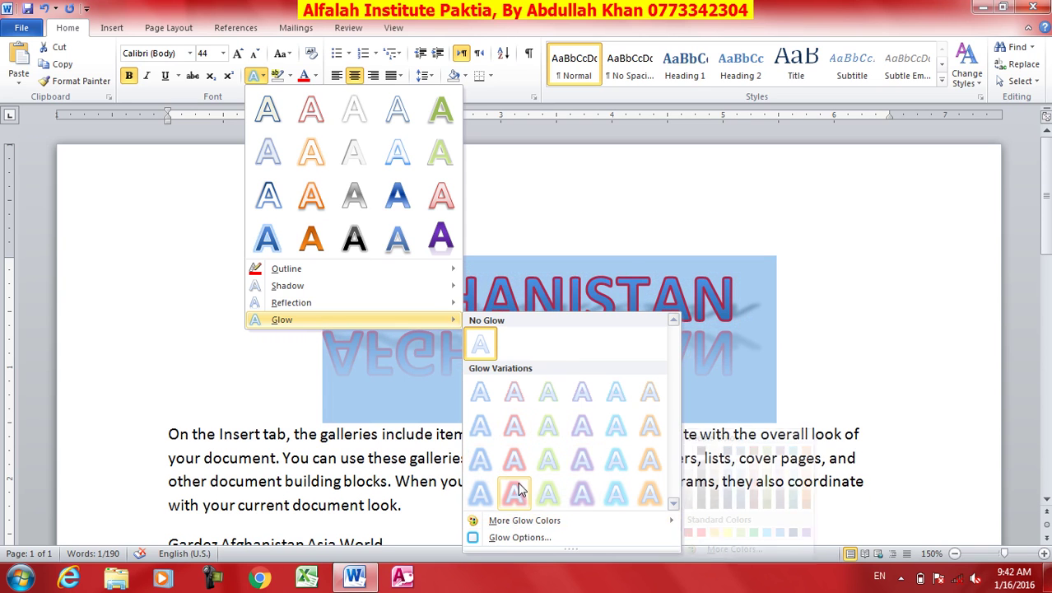
pyautogui.click(509, 491)
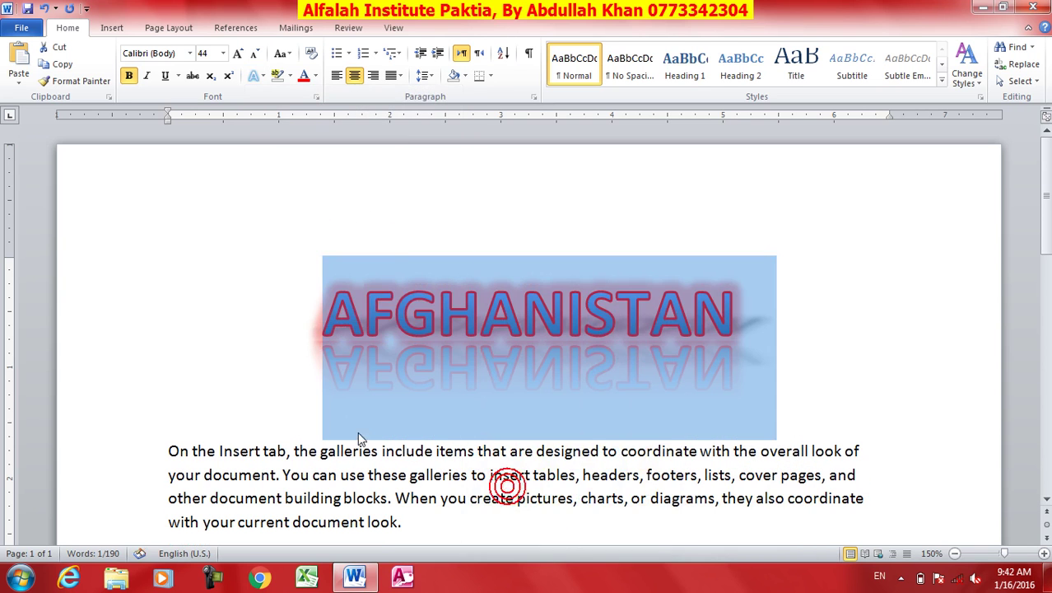
pyautogui.click(422, 379)
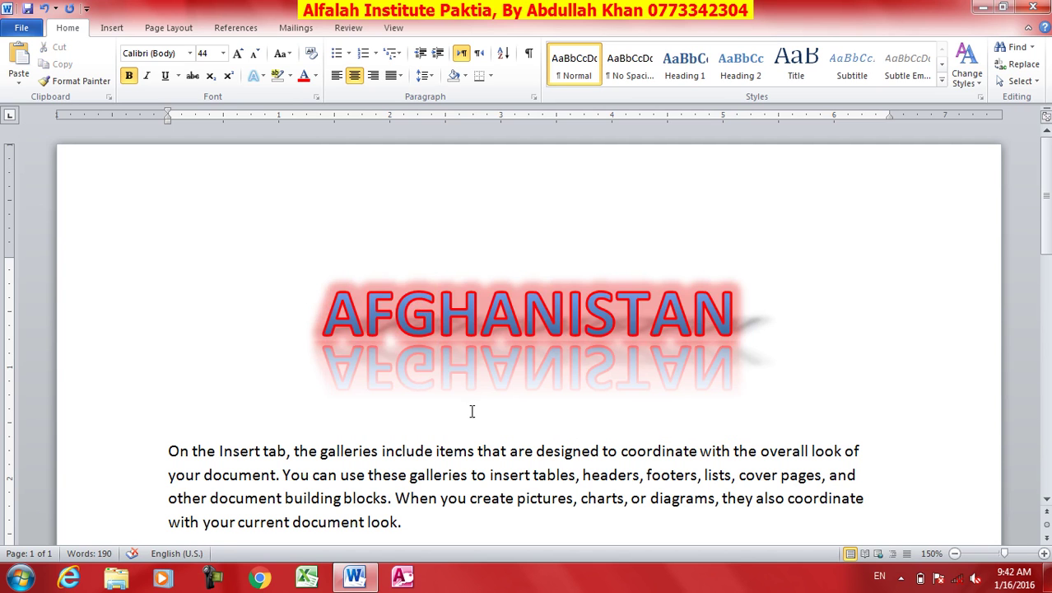
# Add the line "sdfsdfsdfsdf" below "Gardez Afghanistan Asia World", changing its alignment to center and to right along the way.
pyautogui.scroll(-3, 326, 475)
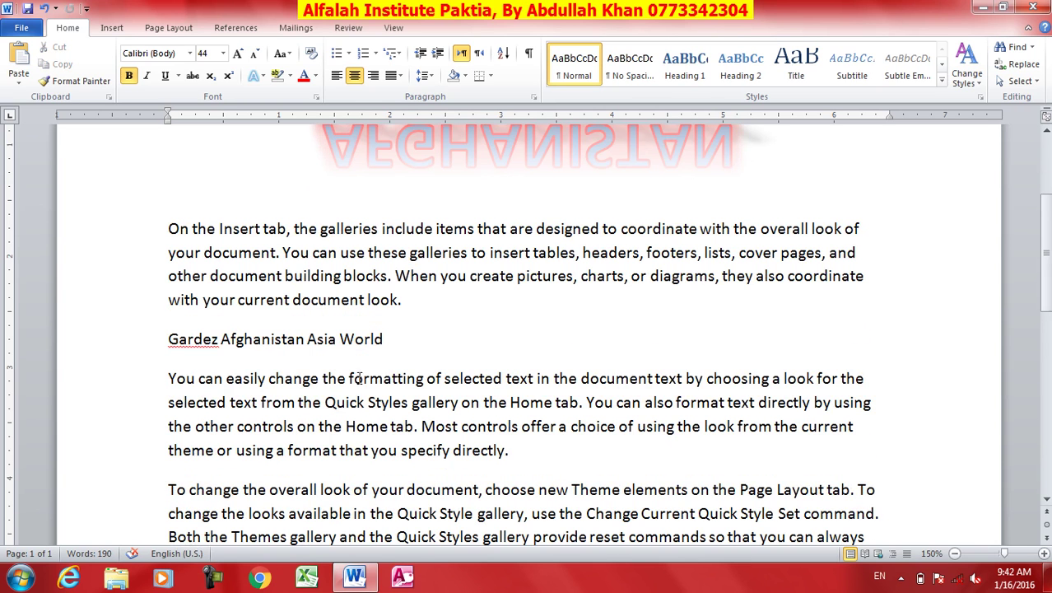
pyautogui.click(410, 344)
pyautogui.press('Return')
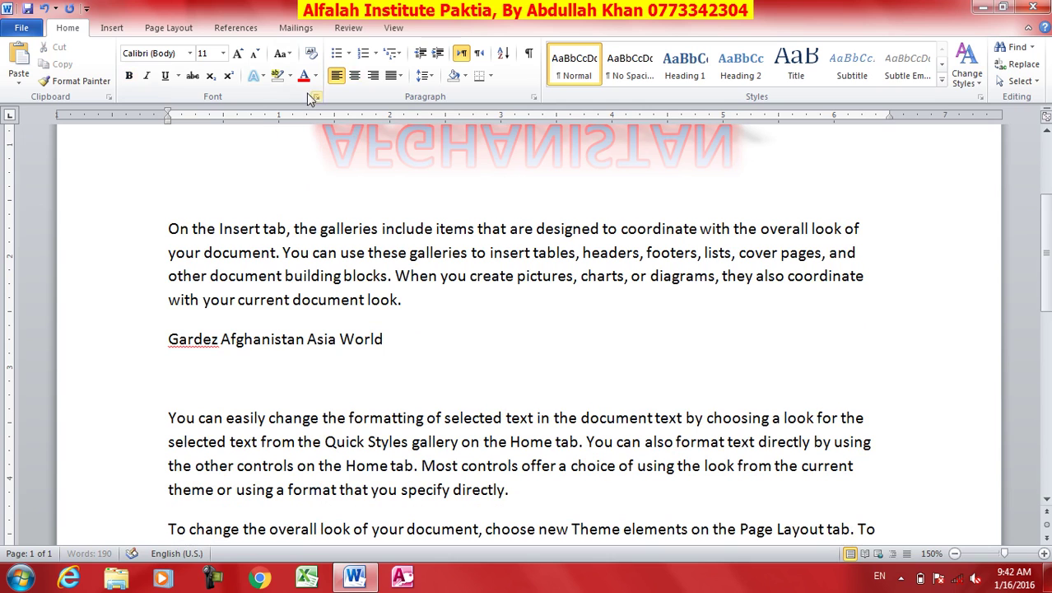
pyautogui.write('sdfsdf')
pyautogui.click(354, 75)
pyautogui.write('sdf')
pyautogui.click(373, 75)
pyautogui.write('sdf')
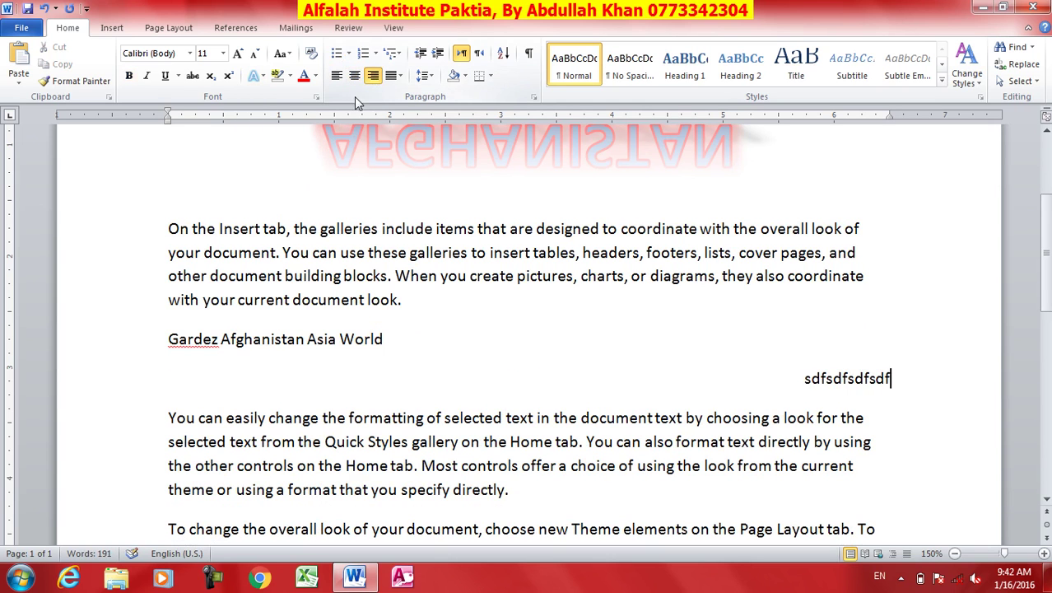
# Left-align the "sdfsdfsdfsdf" line and set its text direction to right-to-left.
pyautogui.click(336, 75)
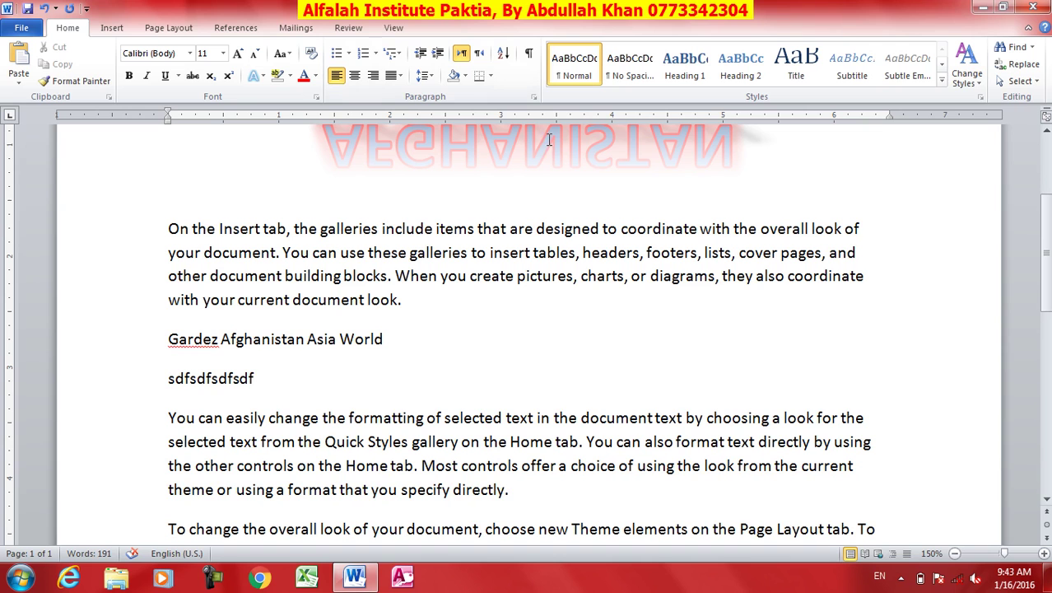
pyautogui.click(478, 53)
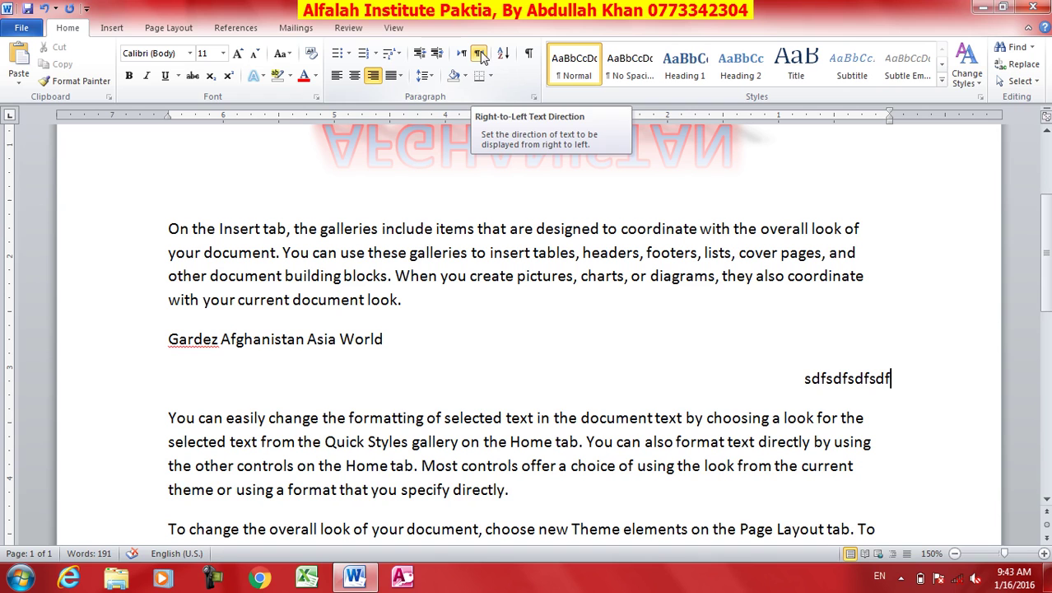
pyautogui.hotkey('ctrl', 'shift')
# Switch the first body paragraph to right-to-left text direction and back to left-to-right.
pyautogui.click(543, 277)
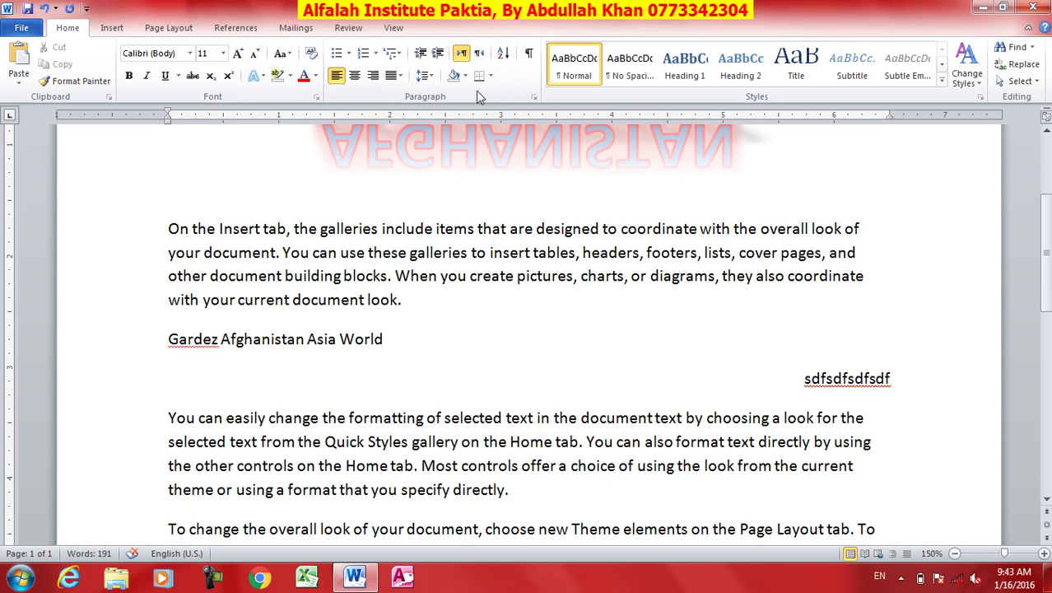
pyautogui.click(478, 53)
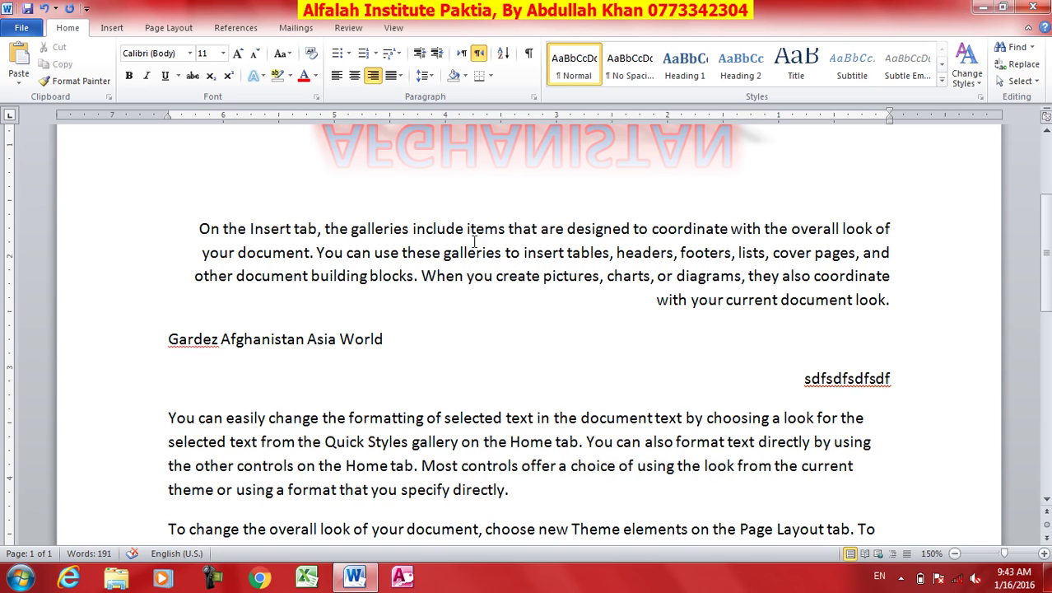
pyautogui.click(461, 52)
pyautogui.click(436, 303)
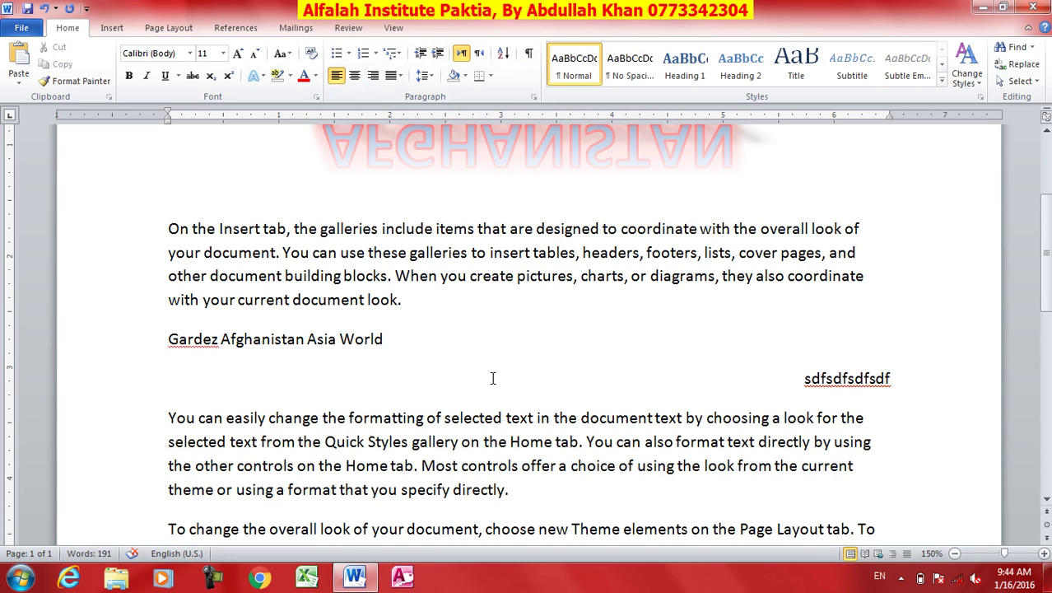
pyautogui.click(916, 381)
pyautogui.moveTo(729, 376); pyautogui.dragTo(808, 380)
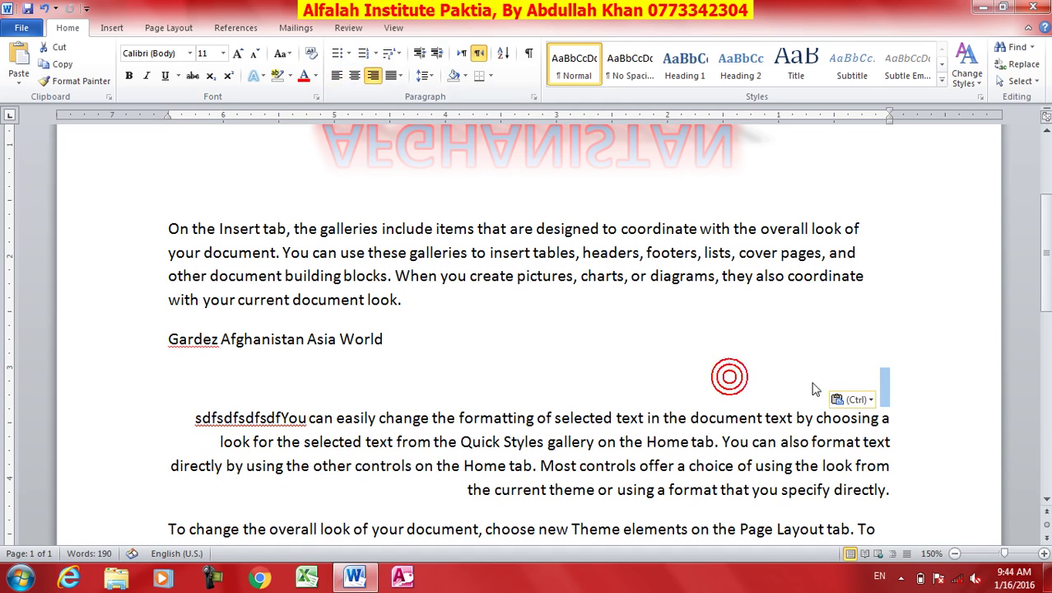
pyautogui.click(381, 379)
pyautogui.hotkey('ctrl', 'z')
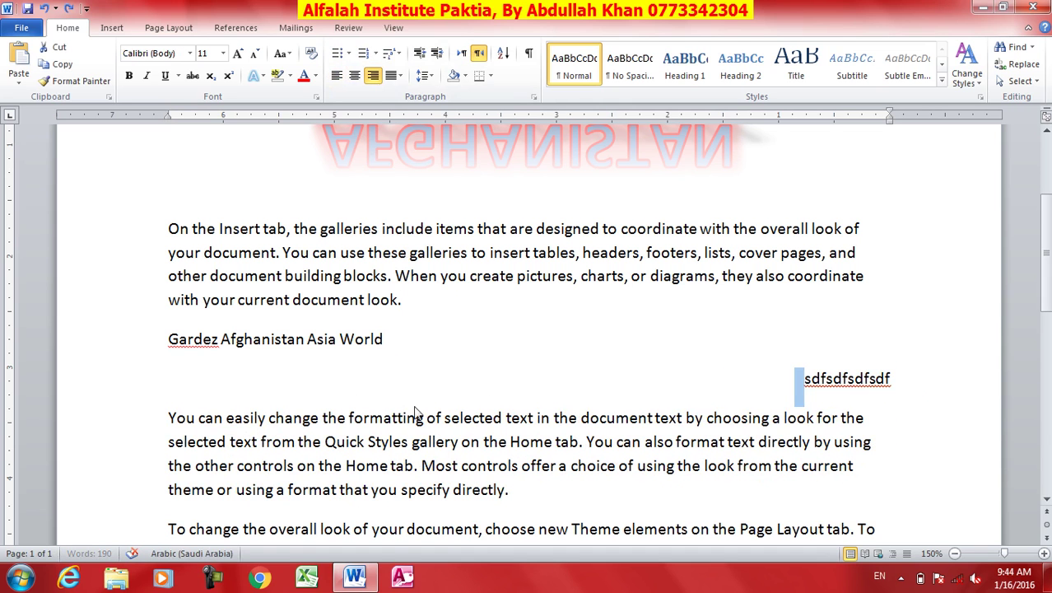
# Undo the text direction changes on the first body paragraph and the alignment and direction changes on the "sdfsdfsdfsdf" line.
pyautogui.hotkey('ctrl', 'z')
pyautogui.hotkey('ctrl', 'z')
pyautogui.hotkey('ctrl', 'z')
pyautogui.hotkey('ctrl', 'z')
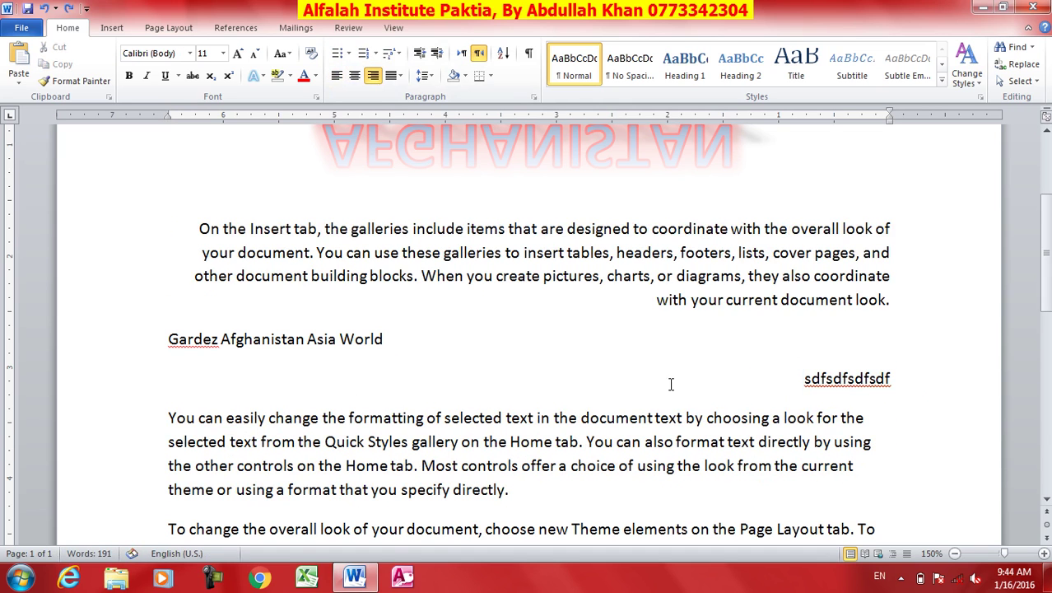
pyautogui.hotkey('ctrl', 'z')
pyautogui.hotkey('ctrl', 'z')
pyautogui.hotkey('ctrl', 'z')
pyautogui.hotkey('ctrl', 'z')
pyautogui.hotkey('ctrl', 'z')
pyautogui.hotkey('ctrl', 'z')
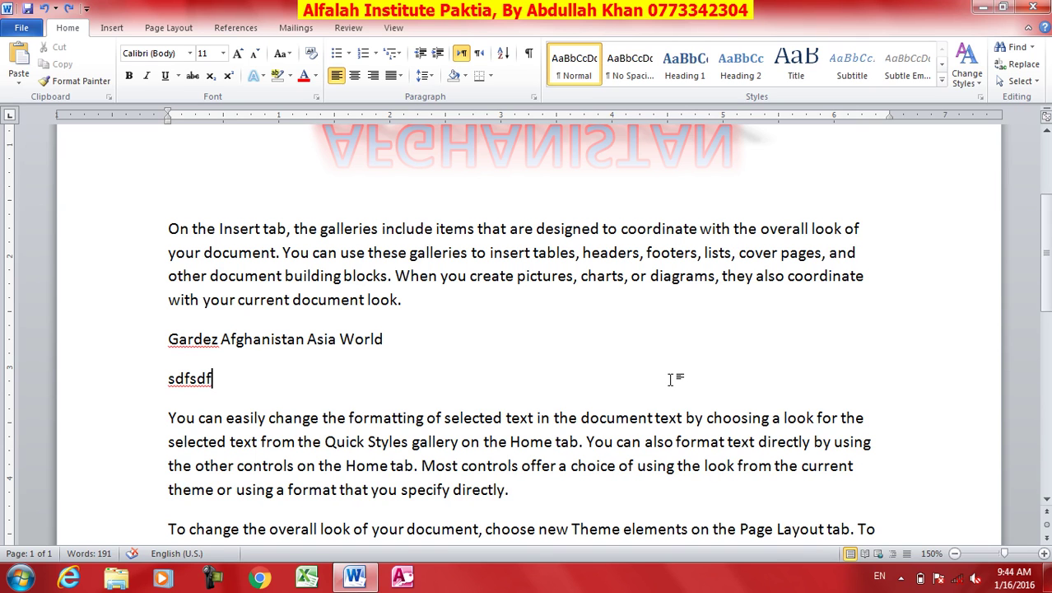
# Undo the remaining text of the line below "Gardez Afghanistan Asia World" and the heading's red glow, and deselect the heading.
pyautogui.hotkey('ctrl', 'z')
pyautogui.hotkey('ctrl', 'z')
pyautogui.hotkey('ctrl', 'z')
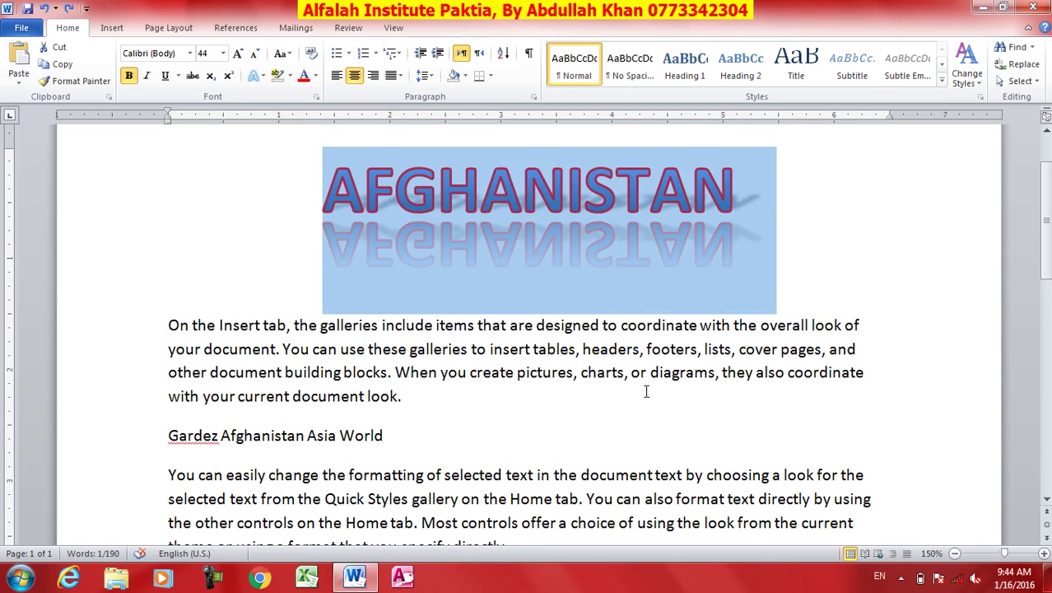
pyautogui.click(403, 441)
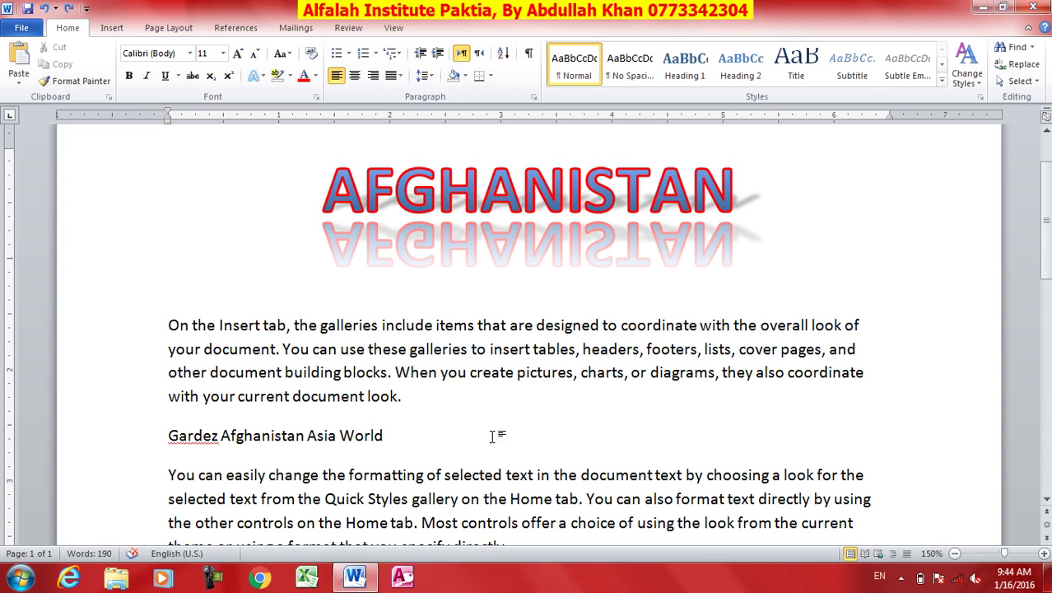
# Align all body paragraphs below the heading with Justify Medium, trying Justify and Justify Low on the way.
pyautogui.scroll(-2, 486, 425)
pyautogui.moveTo(762, 494); pyautogui.dragTo(155, 164)
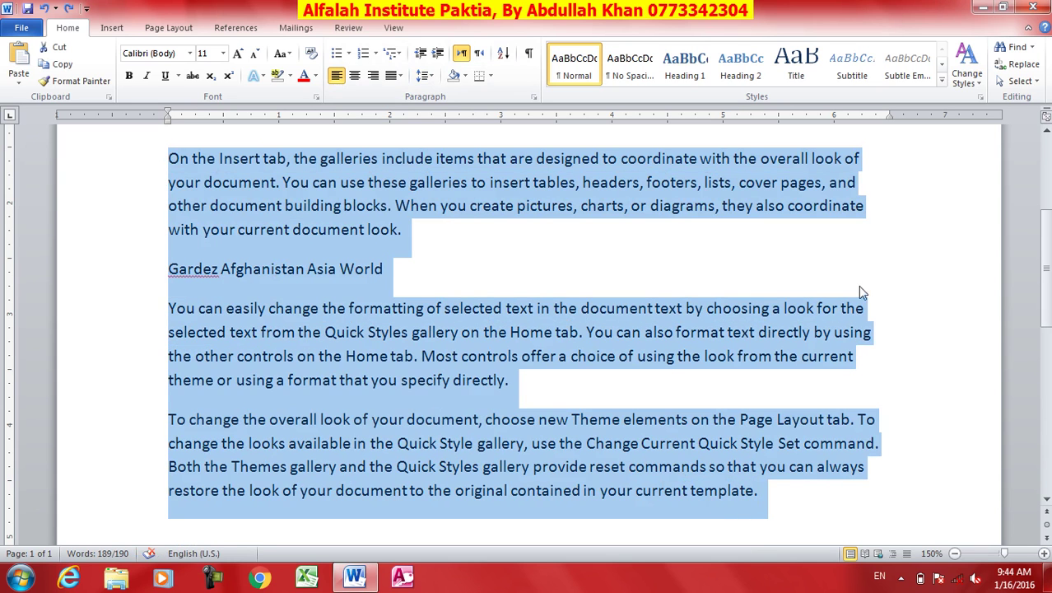
pyautogui.click(394, 75)
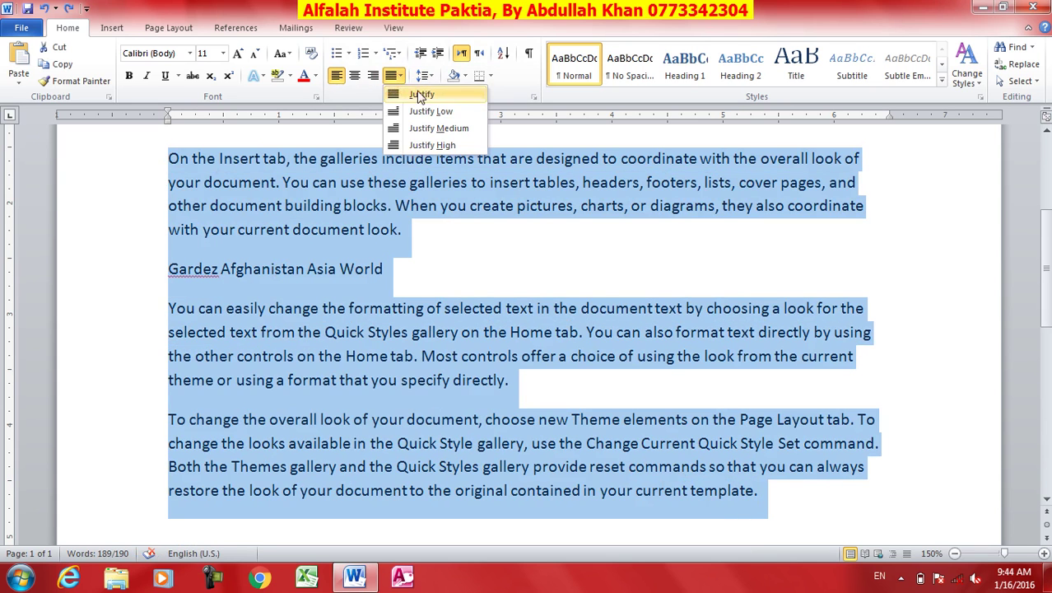
pyautogui.click(418, 94)
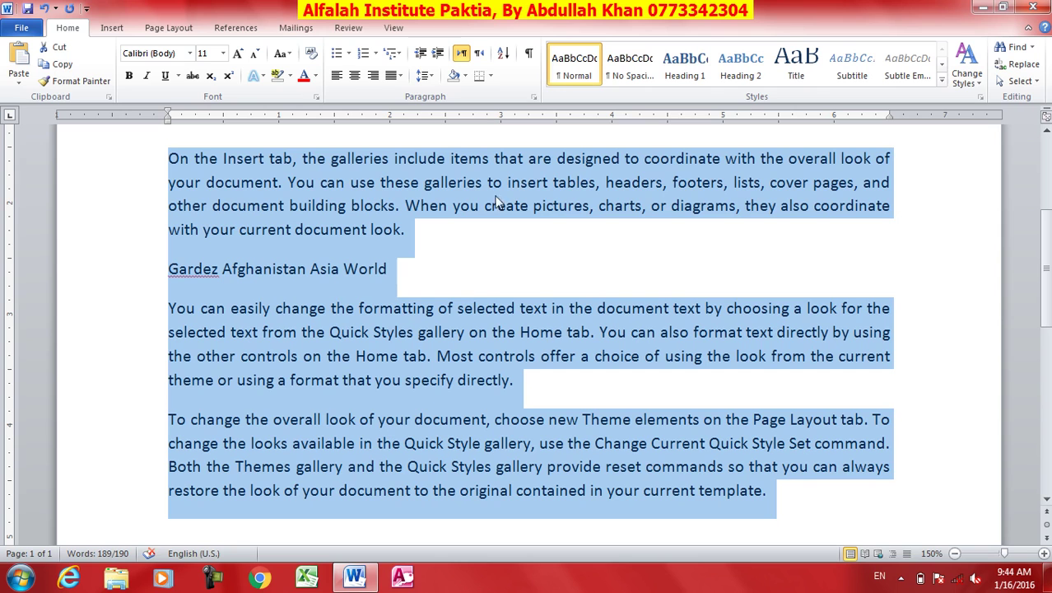
pyautogui.click(394, 76)
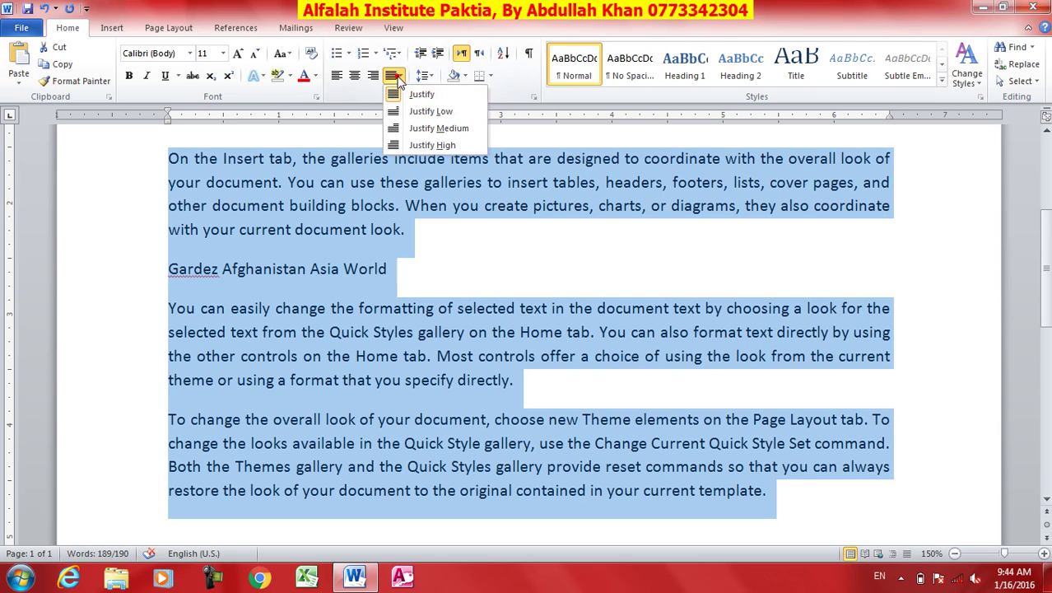
pyautogui.click(418, 115)
pyautogui.click(393, 76)
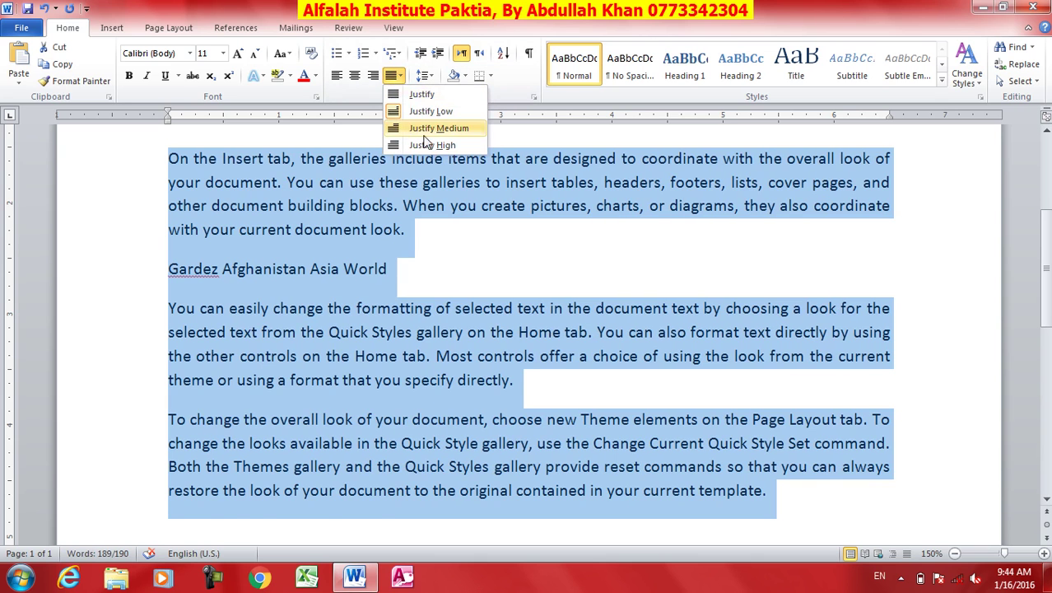
pyautogui.click(427, 130)
# Try Justify High alignment on the body paragraphs, undo it and deselect the text.
pyautogui.click(394, 76)
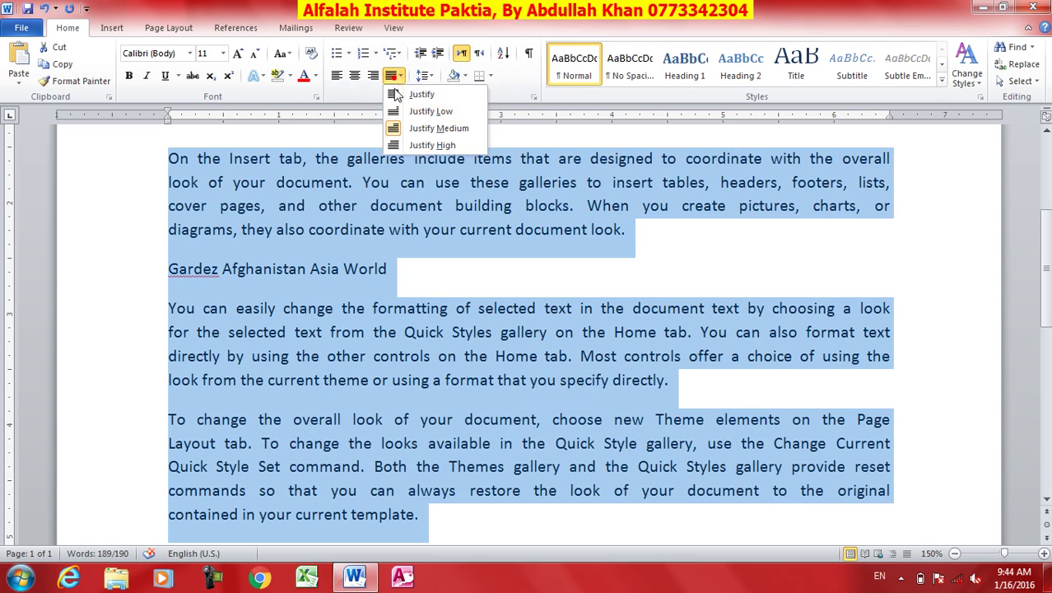
pyautogui.click(430, 144)
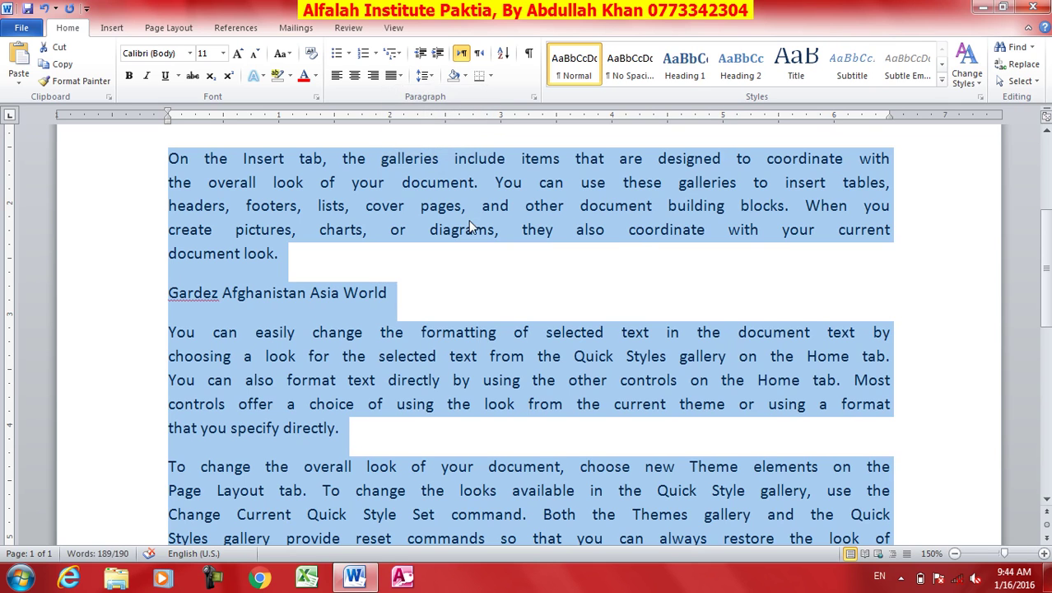
pyautogui.hotkey('ctrl', 'z')
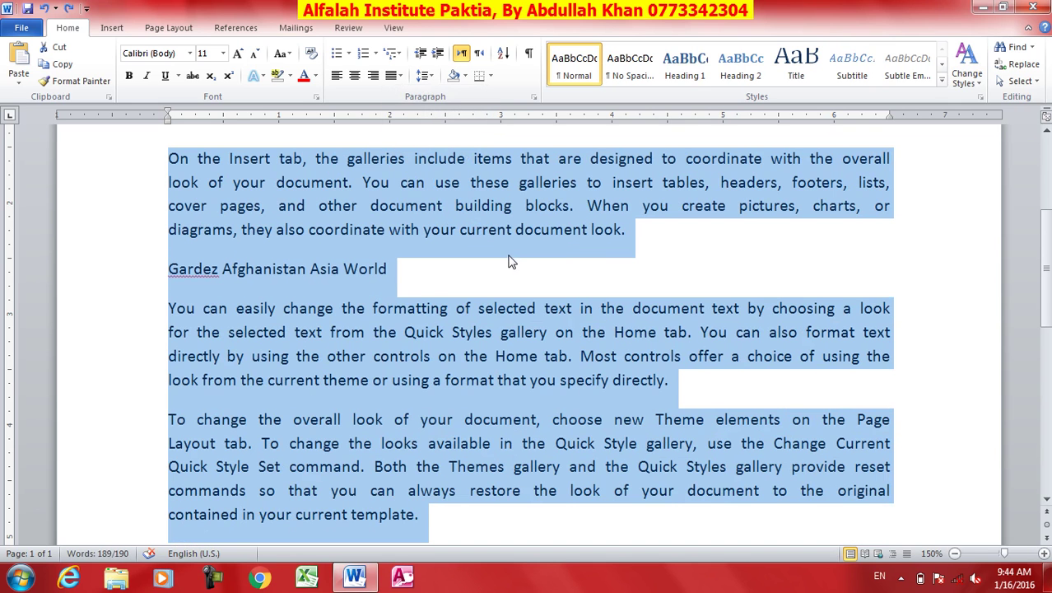
pyautogui.click(514, 243)
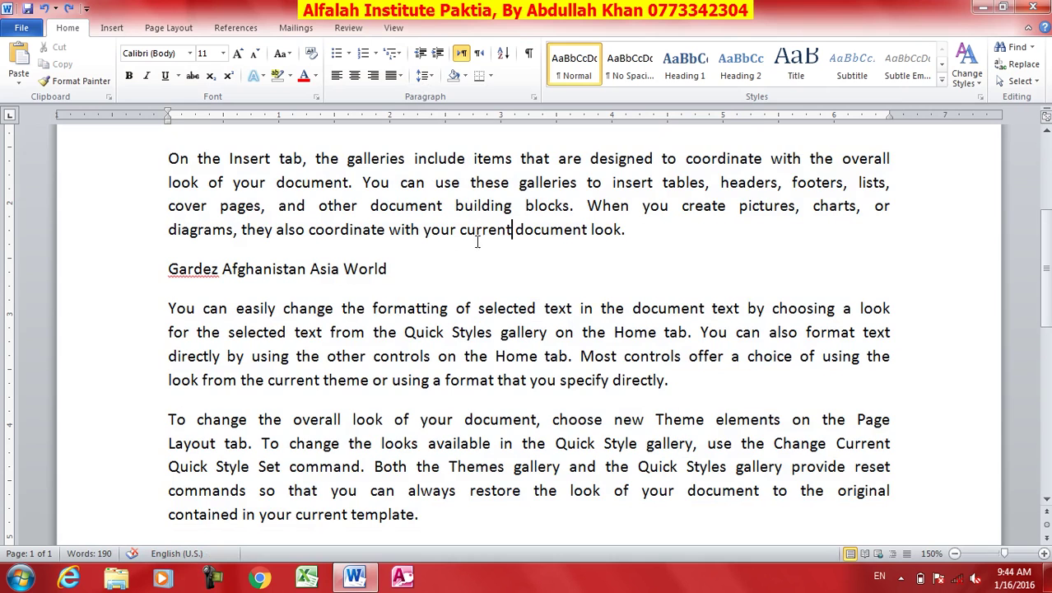
# Try a Multiple line spacing of 5 on the whole document in the paragraph settings and cancel it.
pyautogui.hotkey('ctrl', 'a')
pyautogui.click(425, 75)
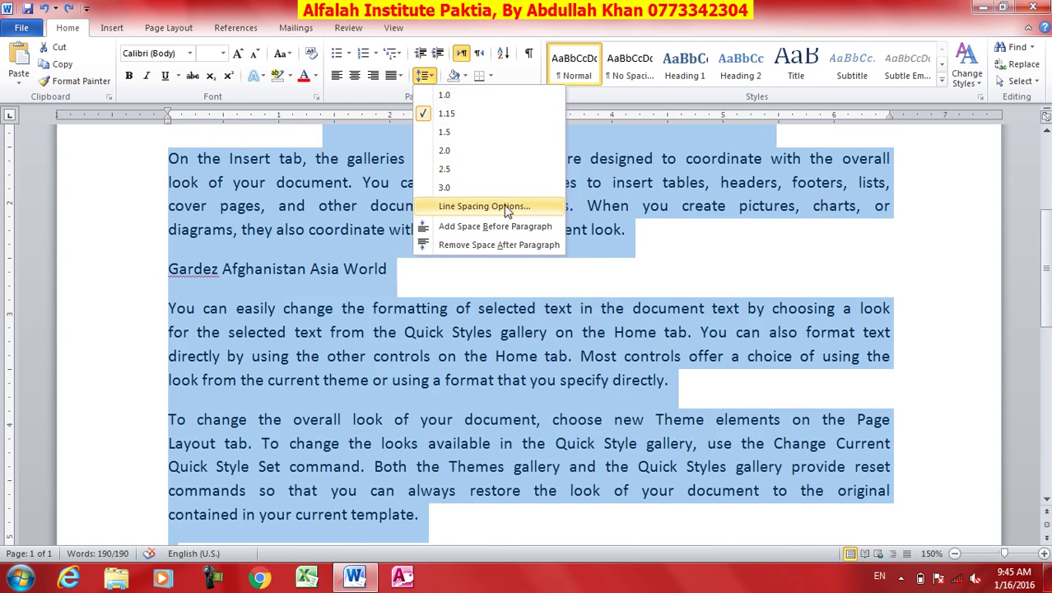
pyautogui.click(504, 206)
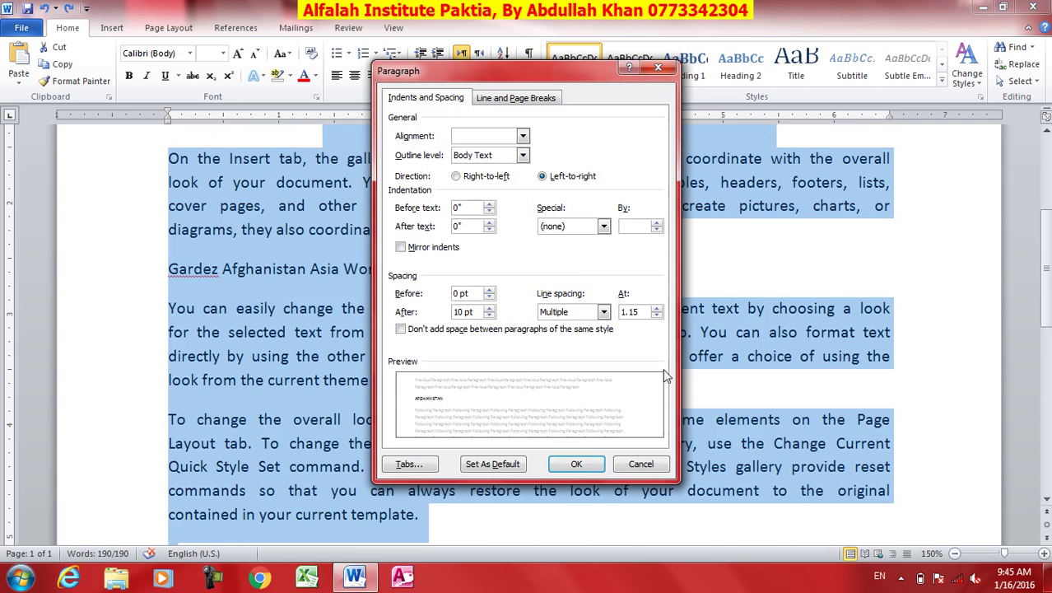
pyautogui.click(656, 309)
pyautogui.click(657, 309)
pyautogui.click(656, 309)
pyautogui.click(656, 309)
pyautogui.click(656, 308)
pyautogui.click(656, 309)
pyautogui.click(656, 309)
pyautogui.click(656, 308)
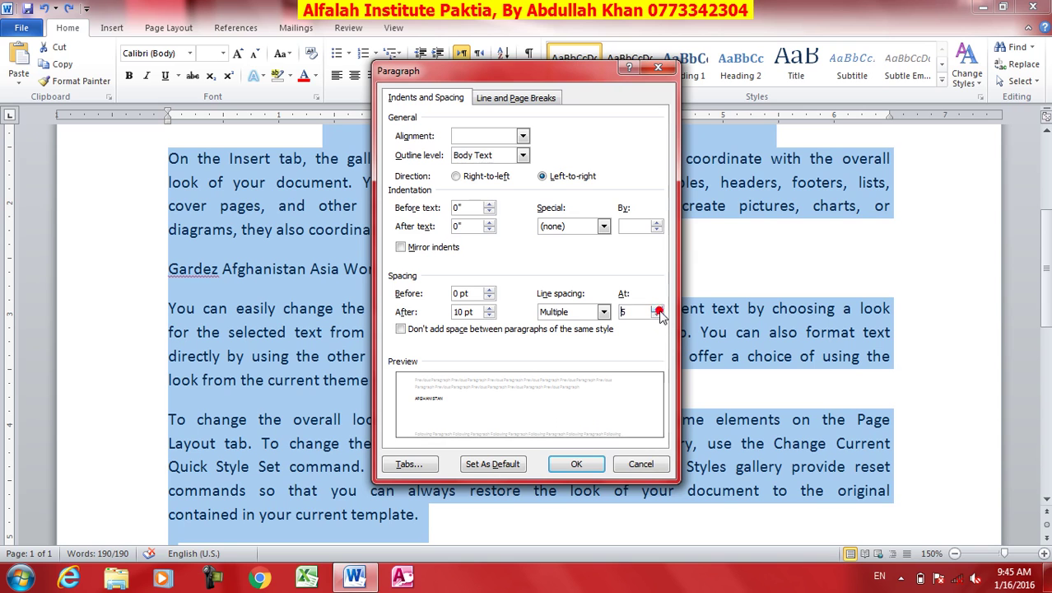
pyautogui.click(640, 465)
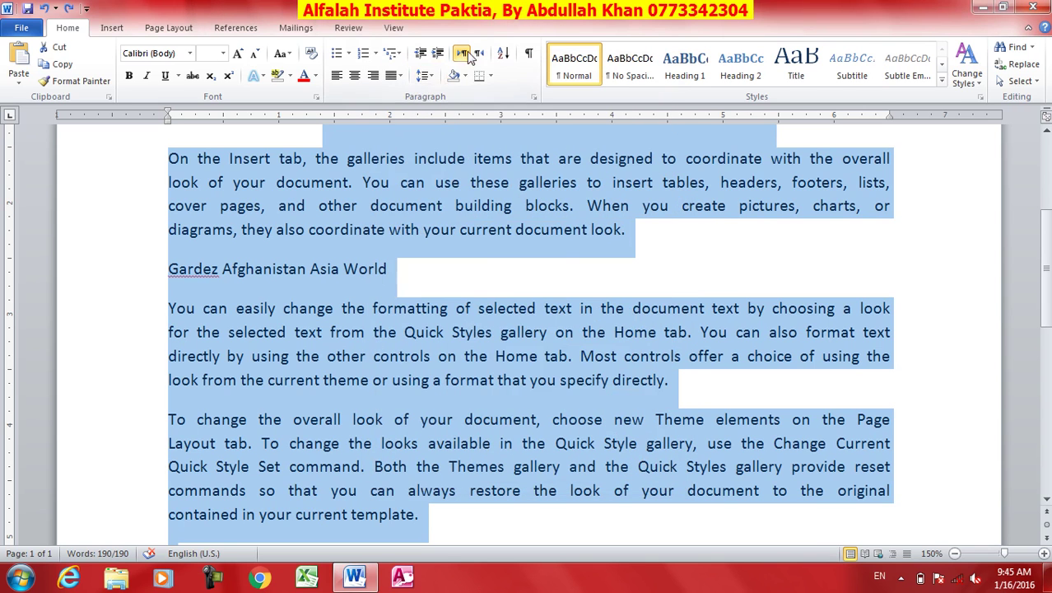
# Remove the space after every paragraph in the document and add space before each one.
pyautogui.click(424, 75)
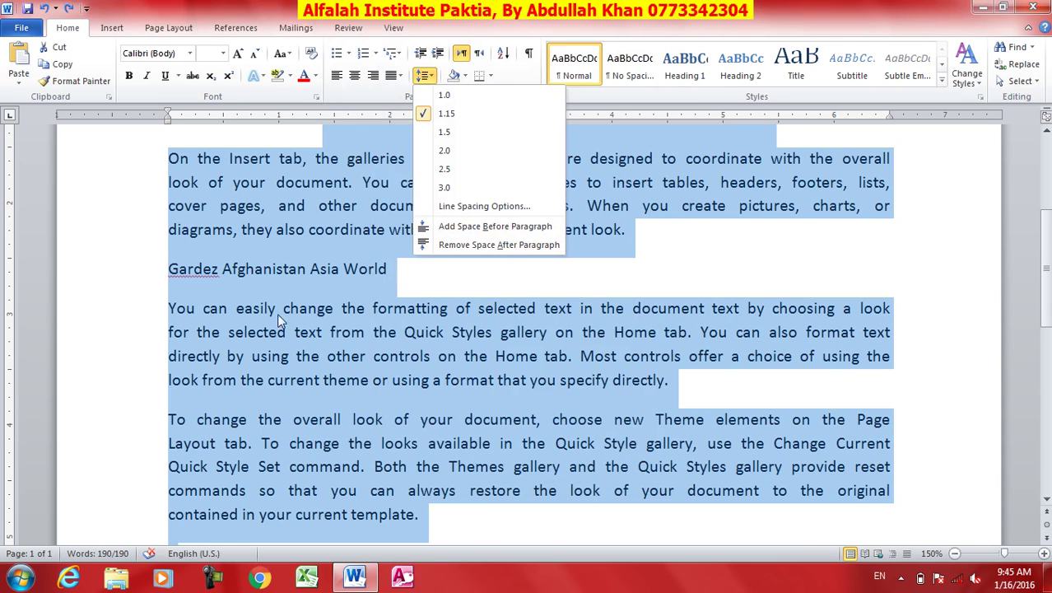
pyautogui.click(455, 246)
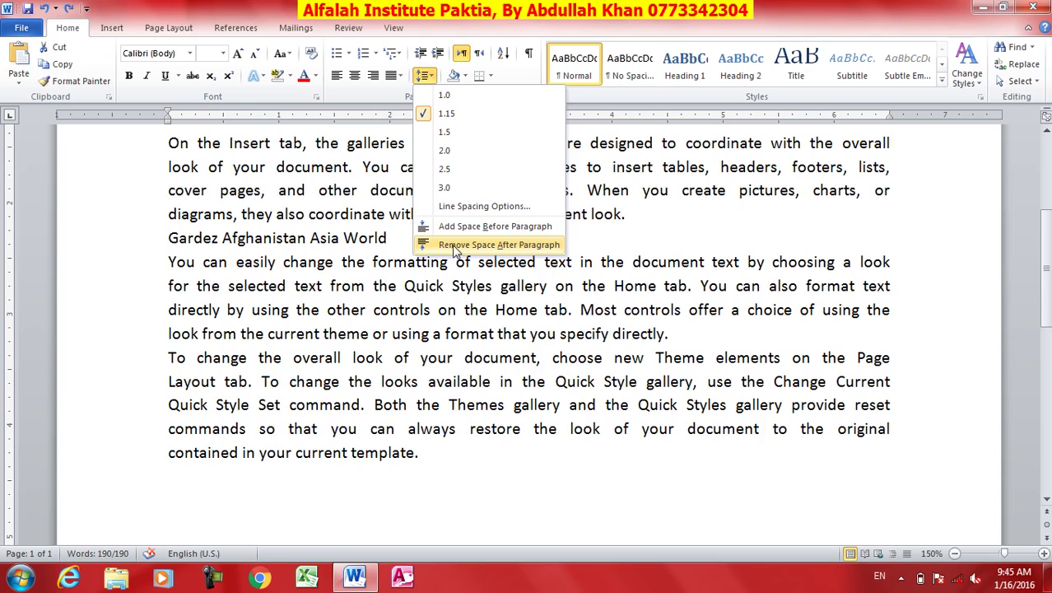
pyautogui.click(454, 246)
pyautogui.click(424, 75)
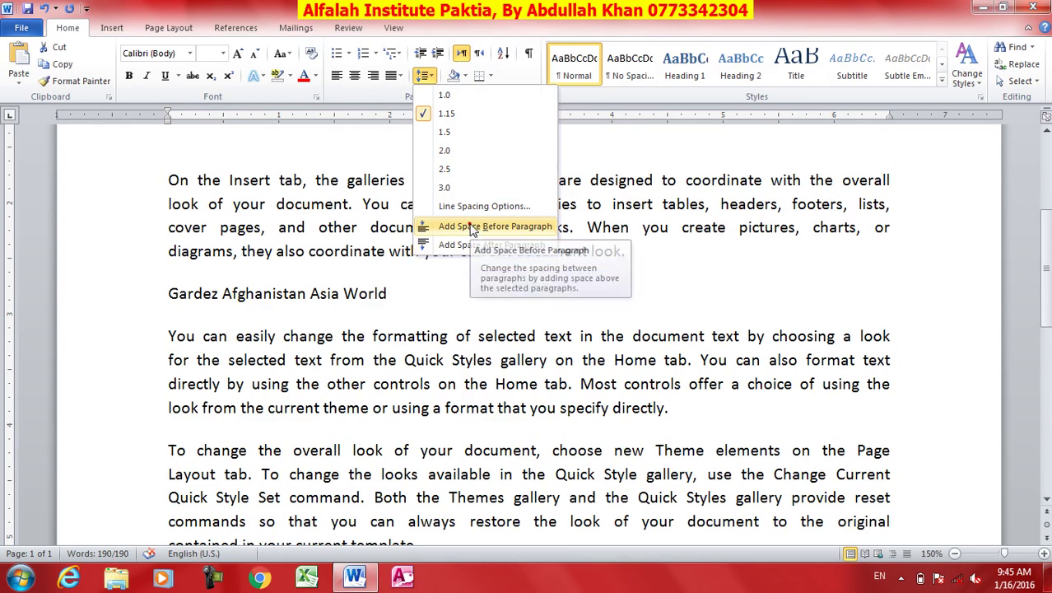
pyautogui.click(473, 229)
pyautogui.click(355, 228)
pyautogui.moveTo(347, 181); pyautogui.dragTo(229, 182)
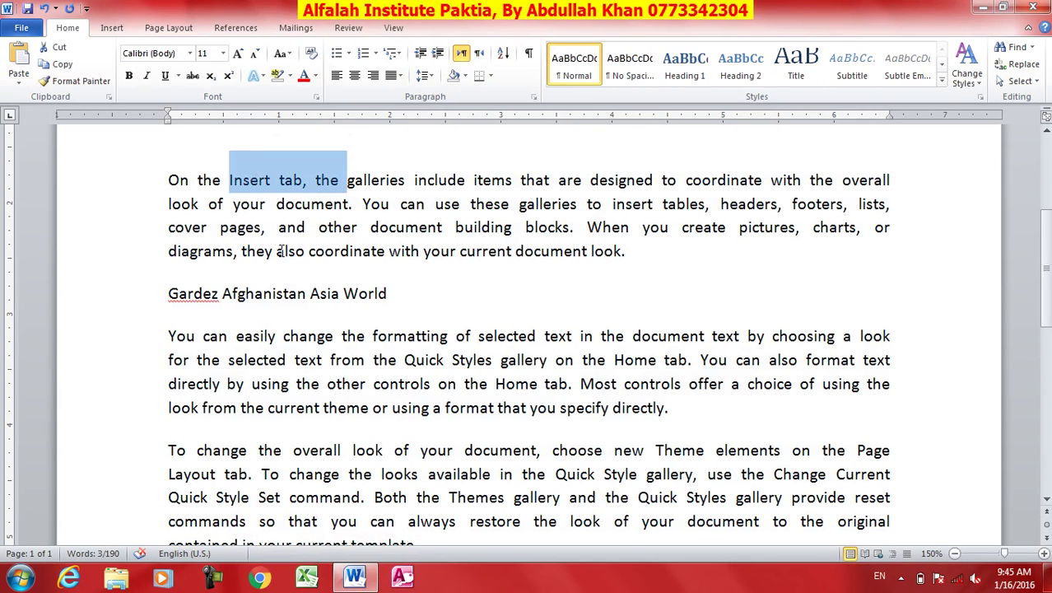
pyautogui.moveTo(294, 251); pyautogui.dragTo(169, 251)
pyautogui.moveTo(275, 293); pyautogui.dragTo(222, 294)
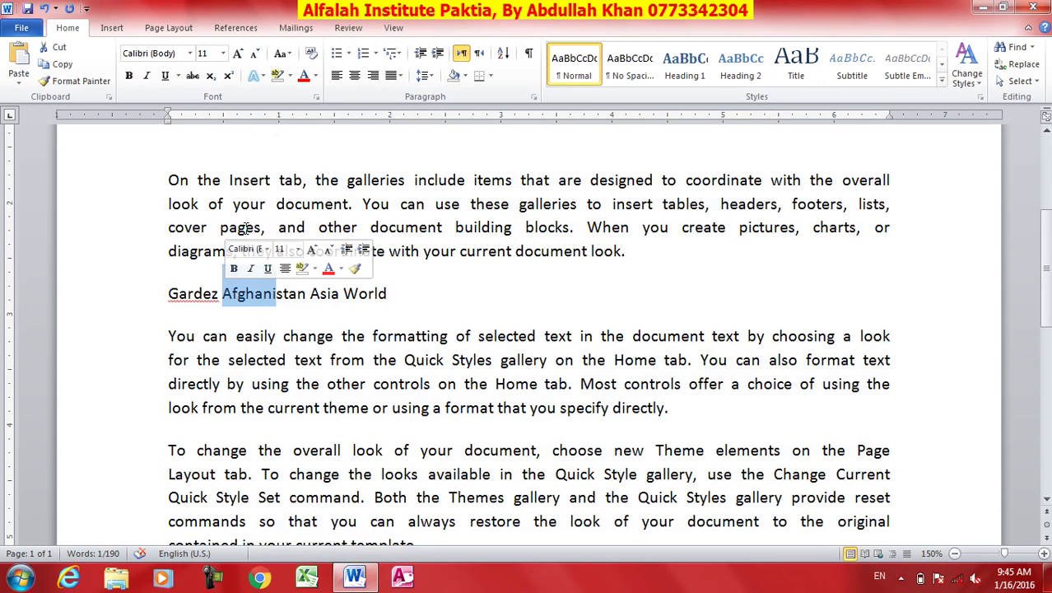
# Remove the space before all paragraphs in the document, add space after them and deselect the text.
pyautogui.hotkey('ctrl', 'a')
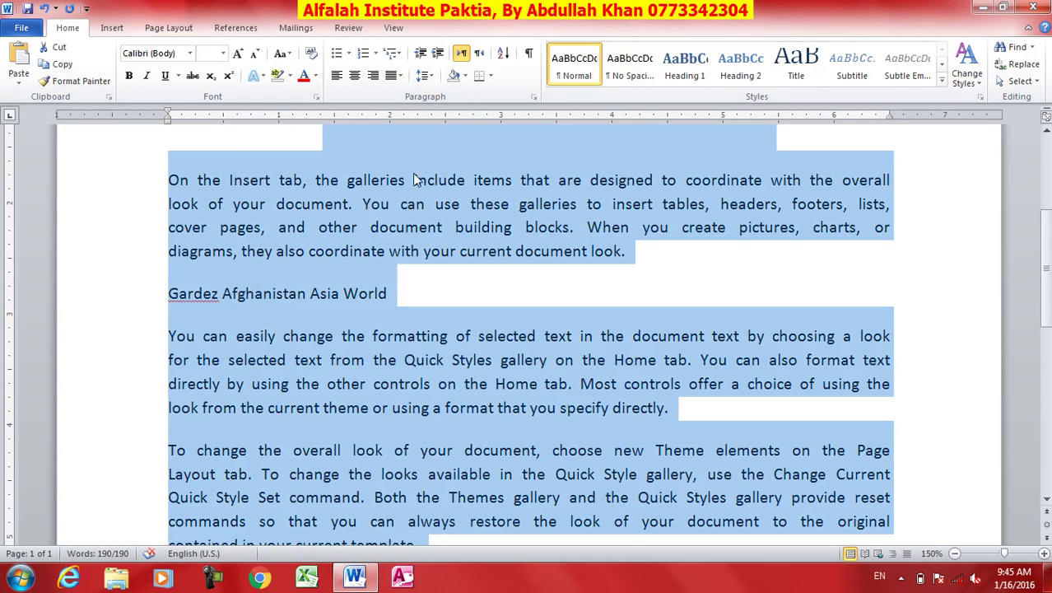
pyautogui.click(424, 75)
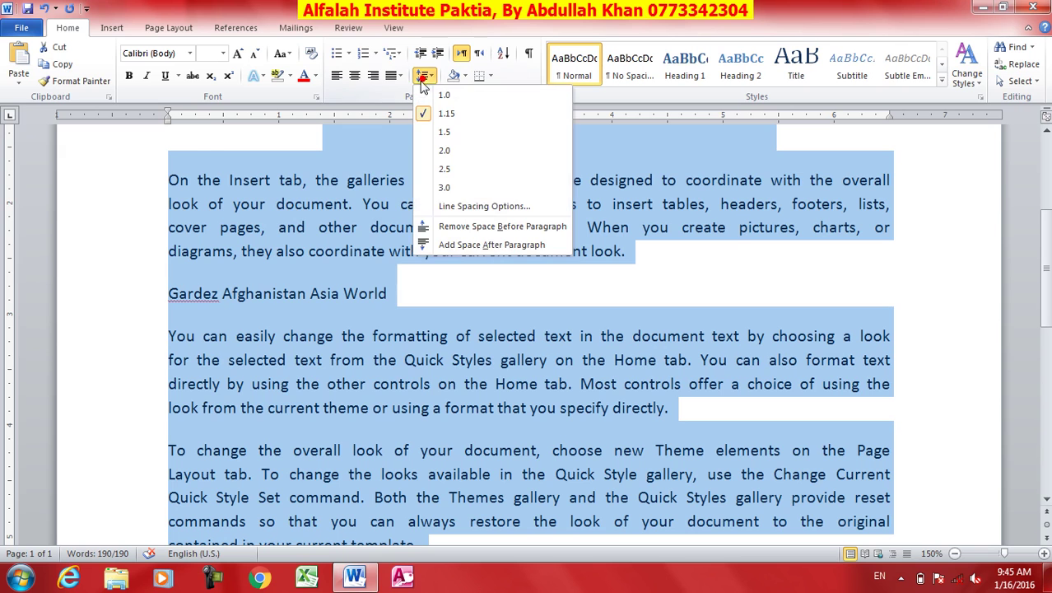
pyautogui.click(462, 225)
pyautogui.click(424, 75)
pyautogui.click(463, 244)
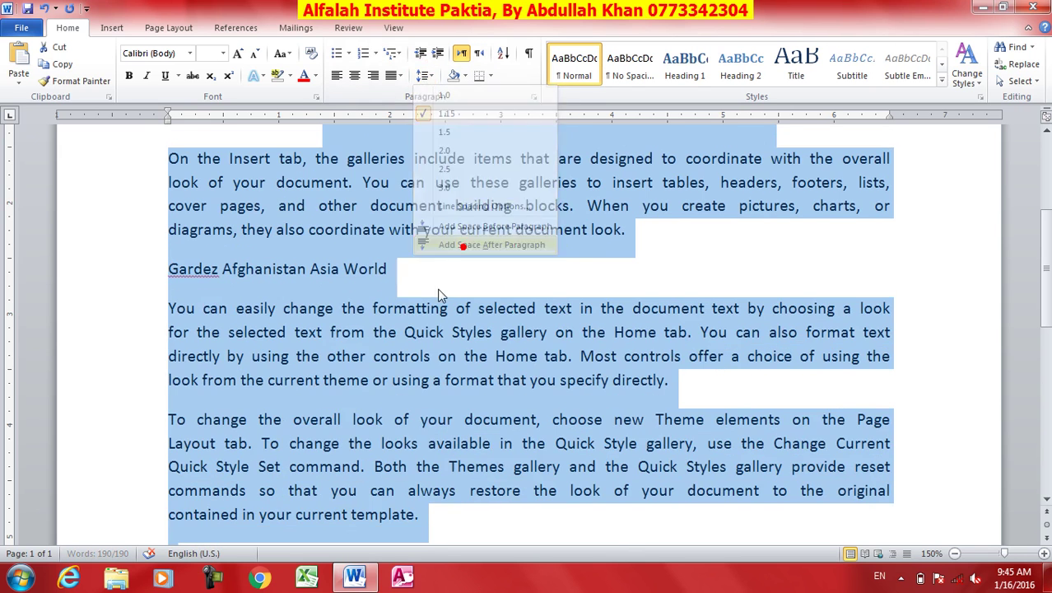
pyautogui.click(366, 231)
# Delete "Afghanistan Asia World" after "Gardez" and give the Gardez paragraph dark blue shading.
pyautogui.scroll(3, 411, 261)
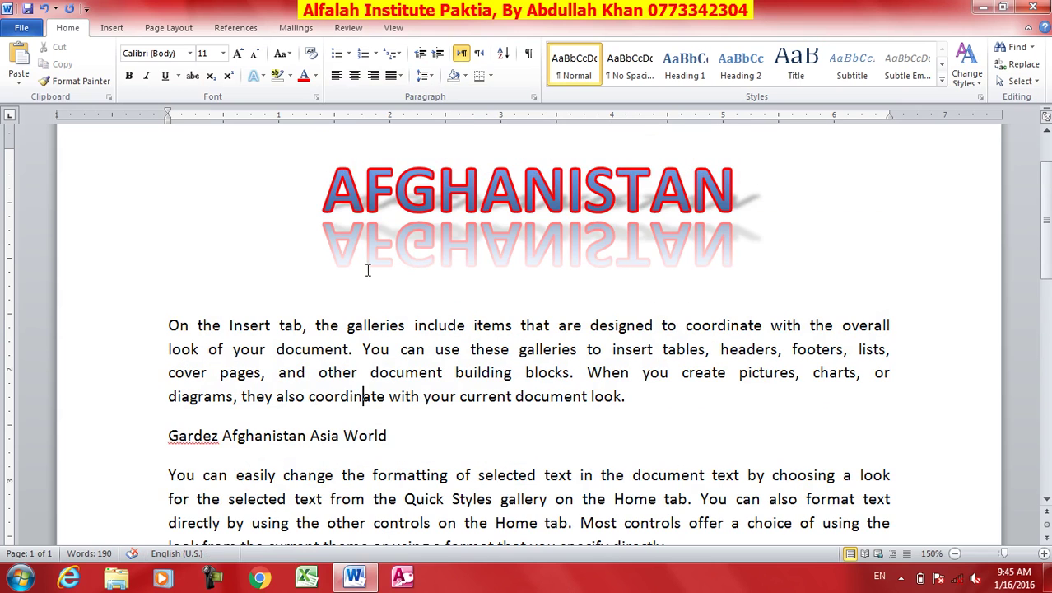
pyautogui.moveTo(417, 437); pyautogui.dragTo(167, 434)
pyautogui.press('Delete')
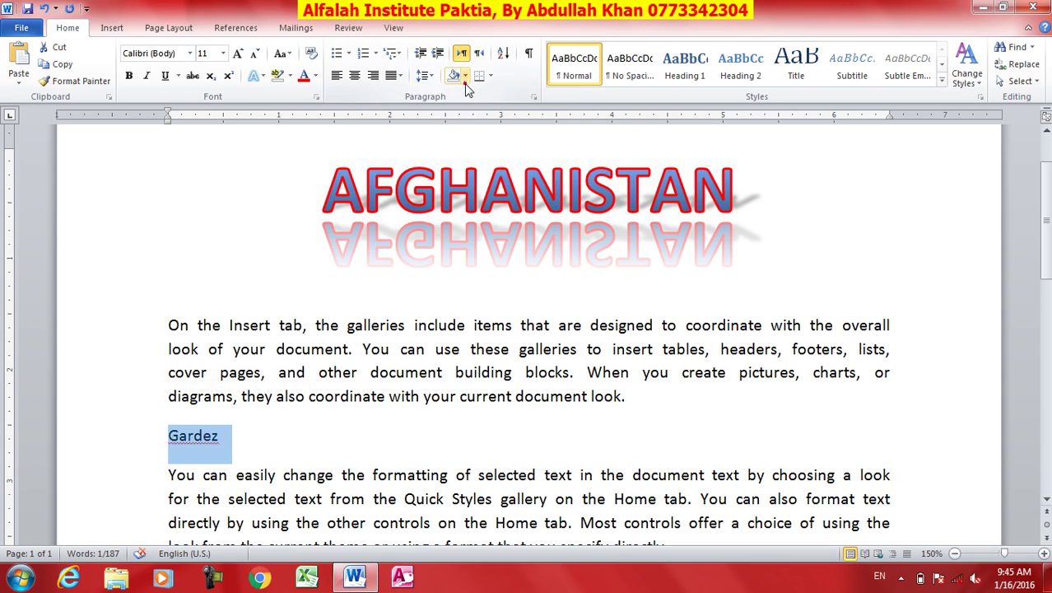
pyautogui.click(465, 75)
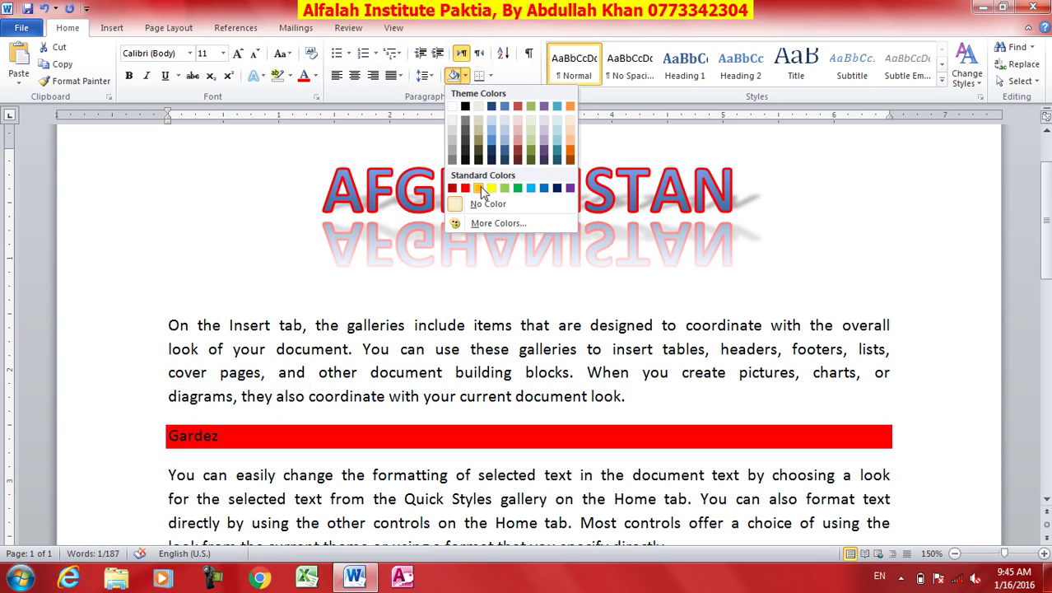
pyautogui.click(557, 191)
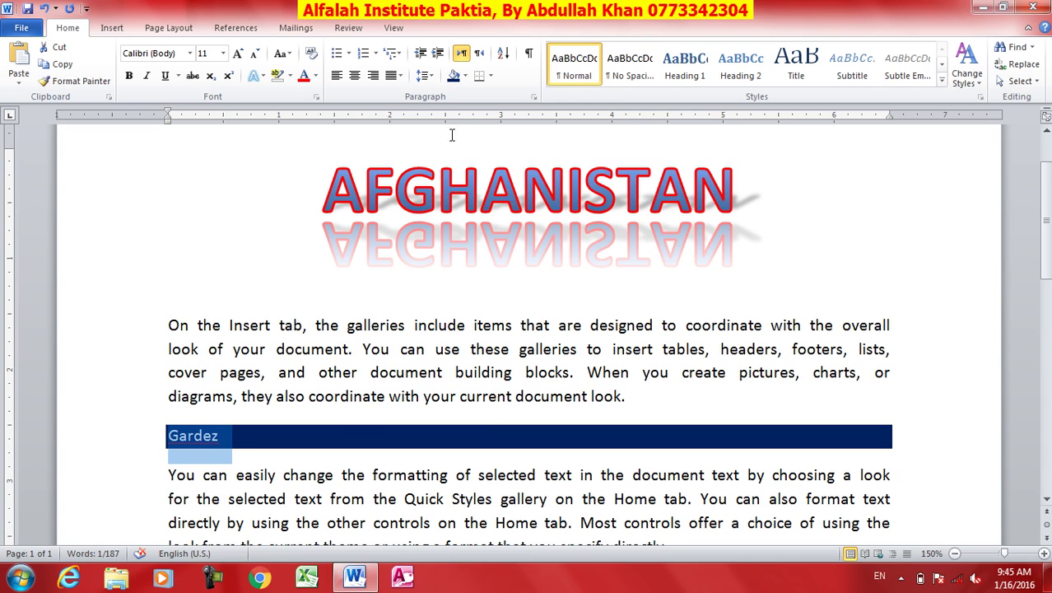
# Increase the indent of the first body paragraph three times and decrease it back to the margin.
pyautogui.click(289, 370)
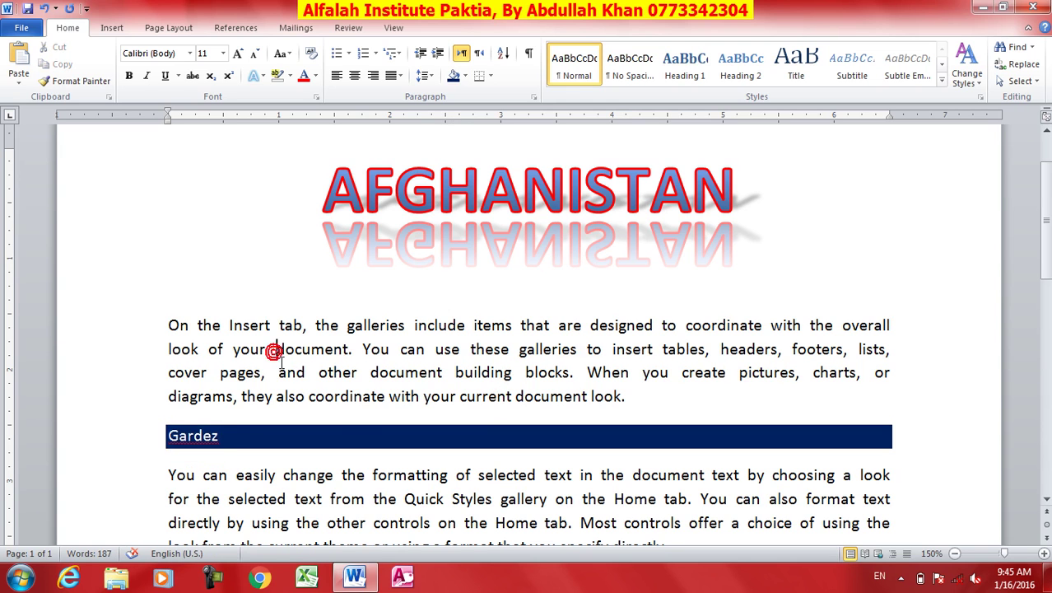
pyautogui.click(438, 54)
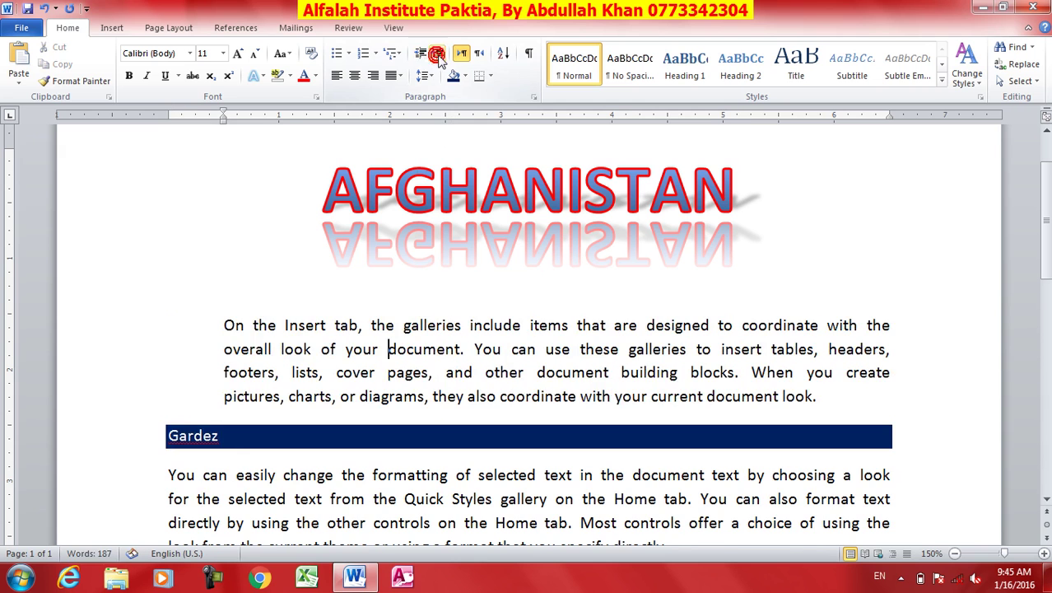
pyautogui.click(438, 54)
pyautogui.click(438, 55)
pyautogui.click(420, 54)
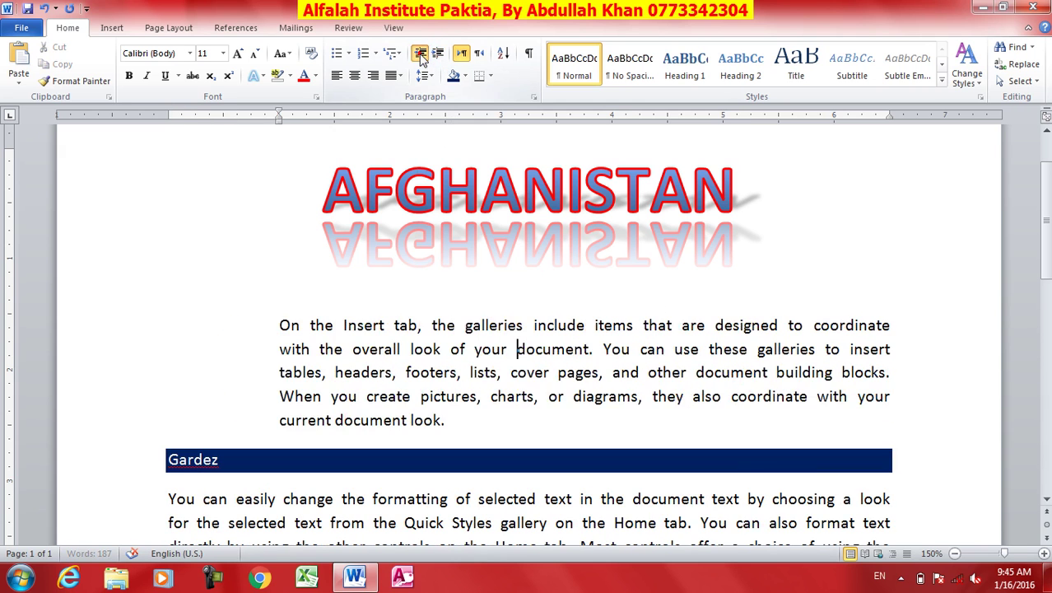
pyautogui.click(420, 54)
pyautogui.click(420, 54)
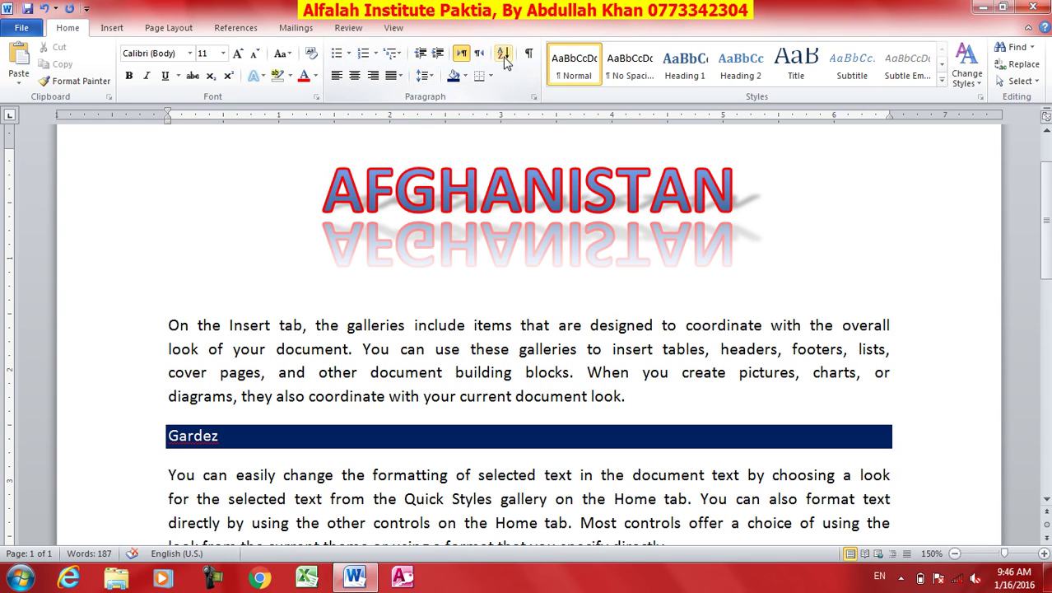
# Look at the available border options and show the paragraph marks and other hidden formatting symbols.
pyautogui.click(491, 77)
pyautogui.click(492, 77)
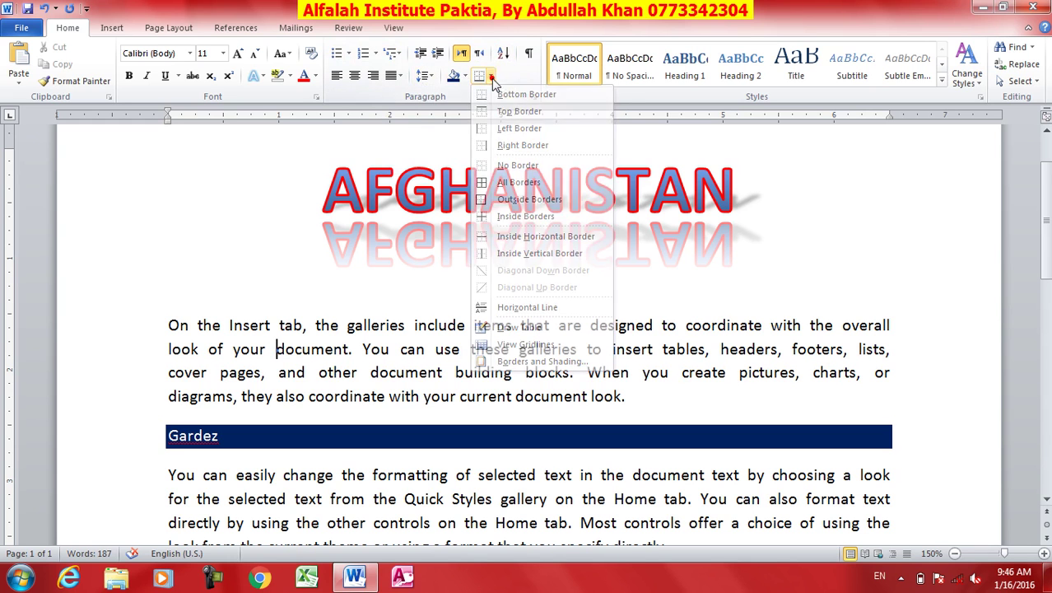
pyautogui.click(529, 56)
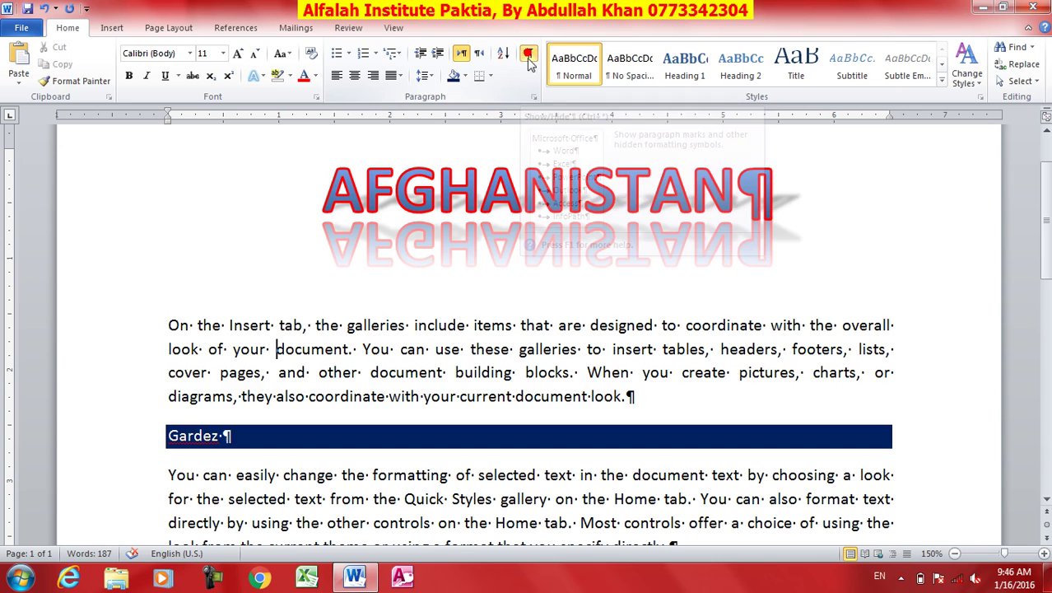
# Add blank paragraphs after the last body paragraph and hide the paragraph marks.
pyautogui.scroll(-5, 659, 409)
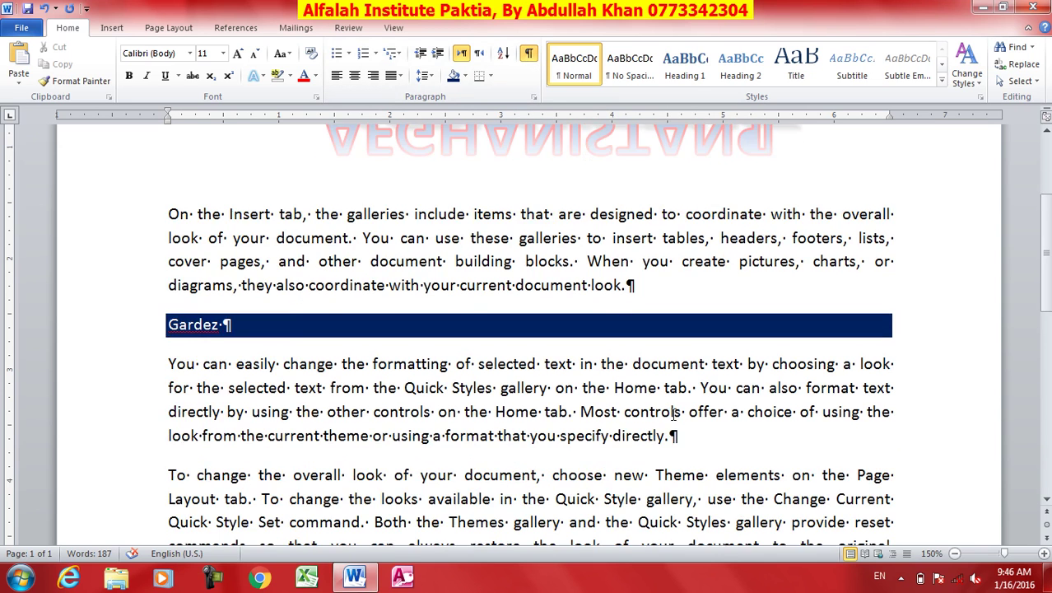
pyautogui.click(215, 341)
pyautogui.press('Return')
pyautogui.press('Return')
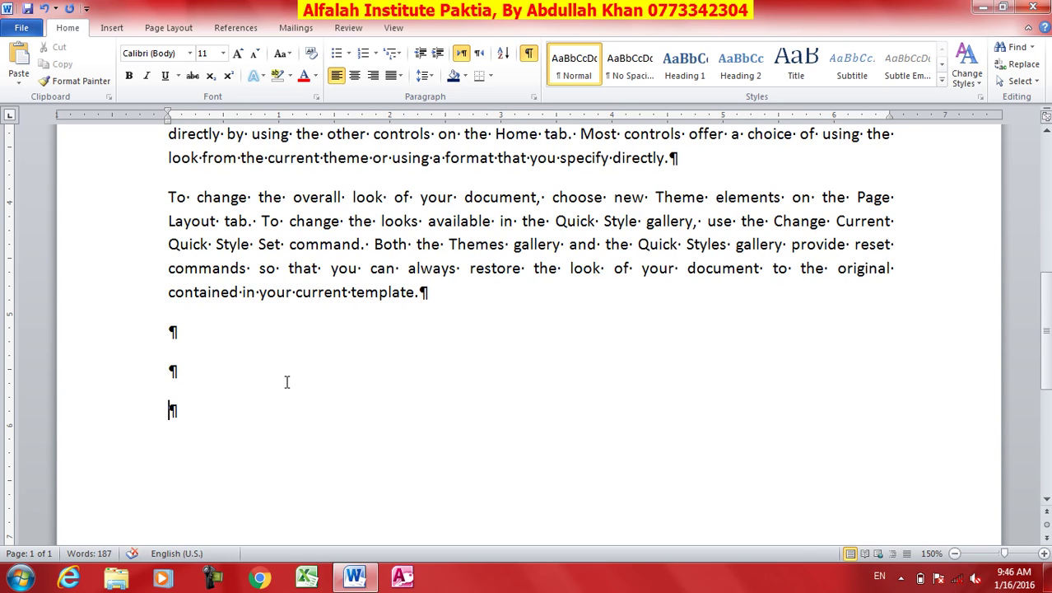
pyautogui.click(530, 54)
# Delete the entire content of the document, leaving a blank page with the Home commands showing.
pyautogui.scroll(5, 498, 285)
pyautogui.hotkey('ctrl', 'a')
pyautogui.press('Delete')
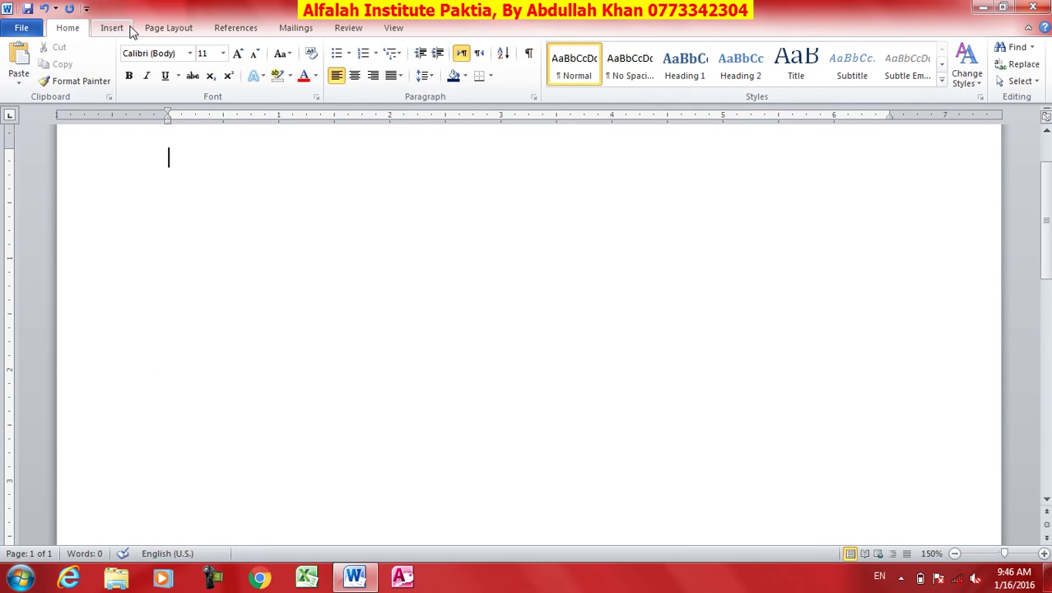
pyautogui.click(121, 27)
pyautogui.click(69, 27)
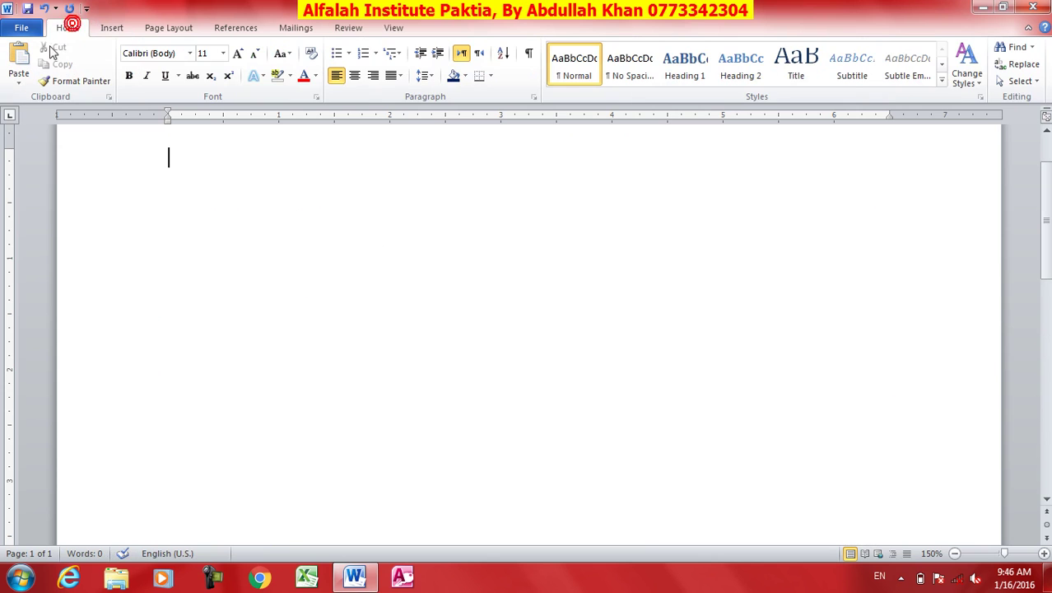
# Minimize Word, browse the computer's drives, unlock Local Disk (D:) with the BitLocker drive password and open it.
pyautogui.click(982, 7)
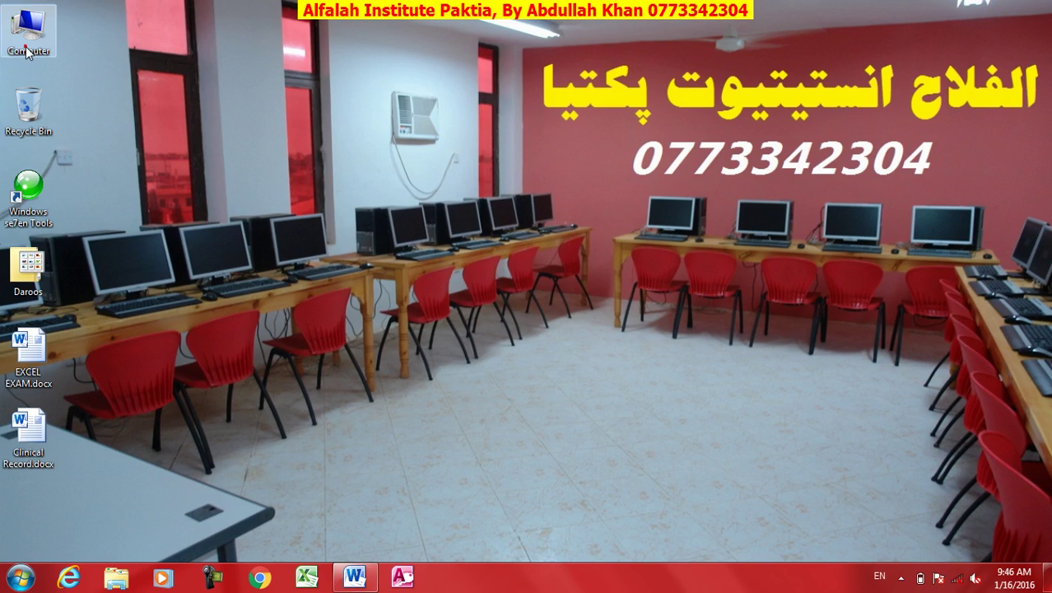
pyautogui.doubleClick(27, 52)
pyautogui.doubleClick(400, 133)
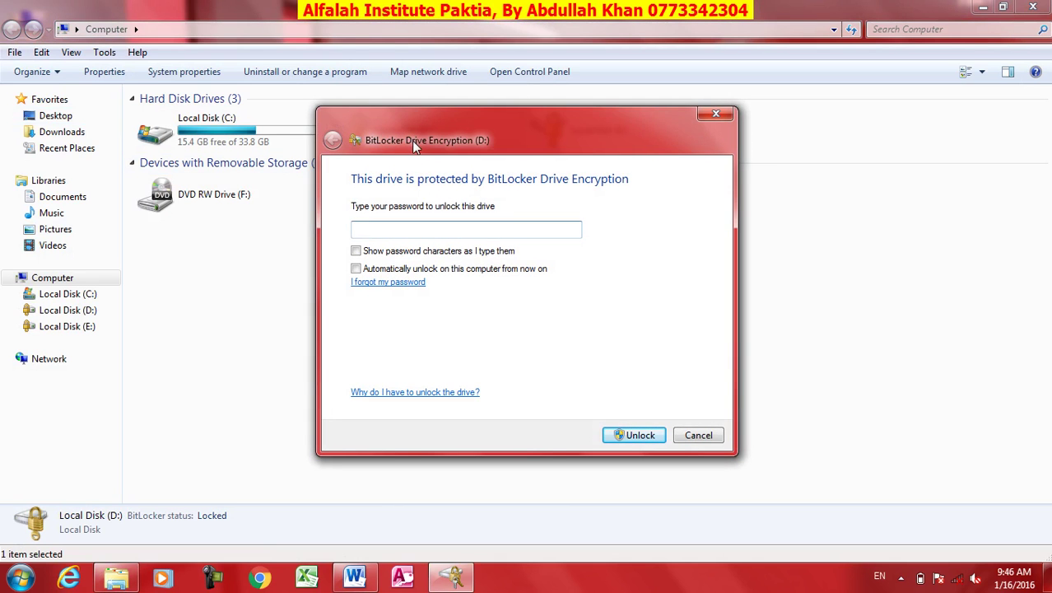
pyautogui.write('*****')
pyautogui.press('Return')
pyautogui.doubleClick(414, 121)
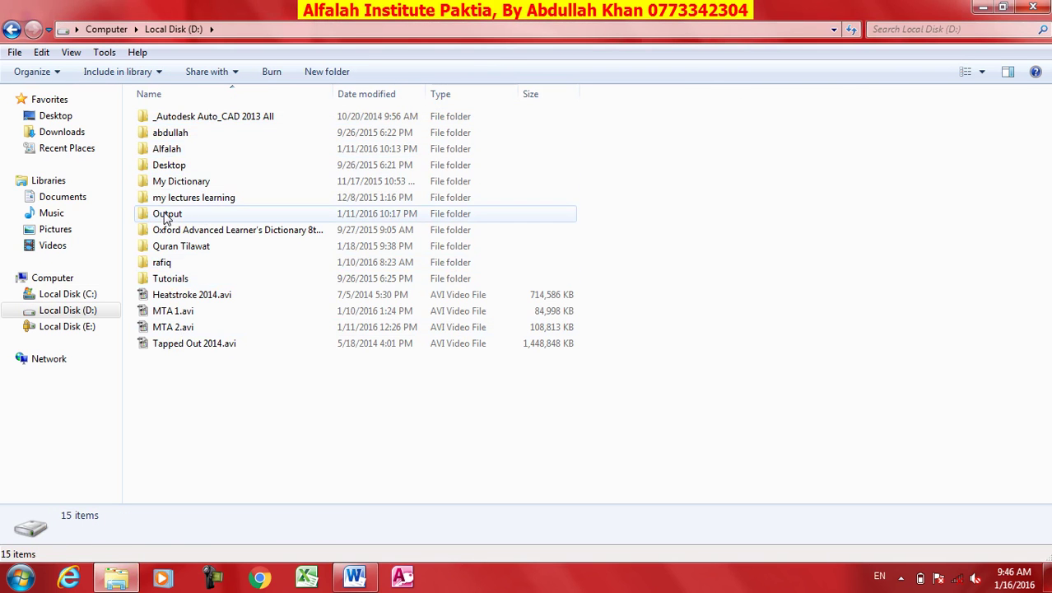
# Open the My Documents folder inside Alfalah and look through its files for a sample Word document.
pyautogui.doubleClick(173, 148)
pyautogui.doubleClick(192, 197)
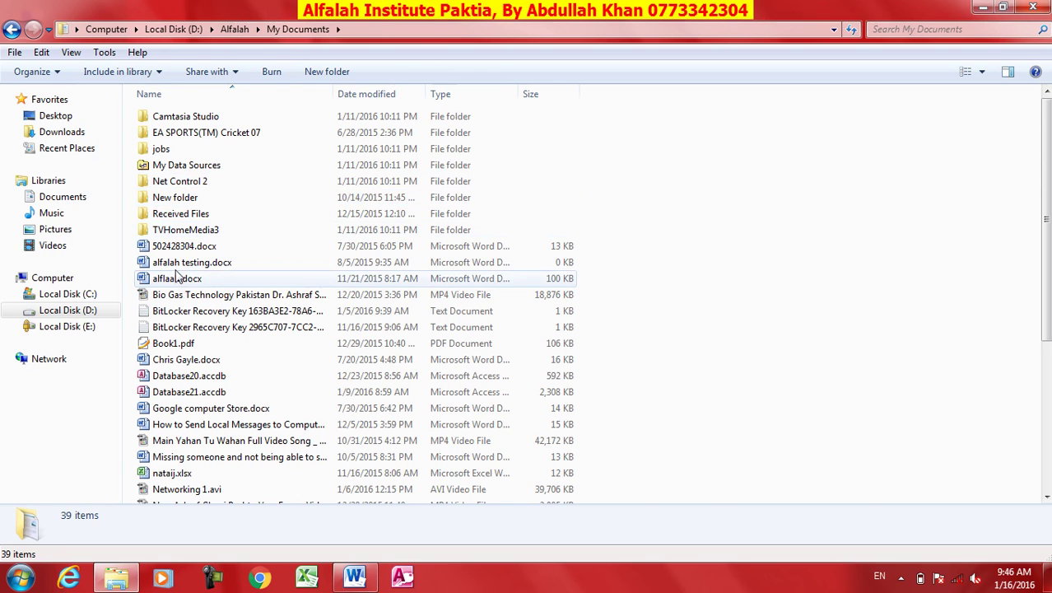
pyautogui.click(175, 263)
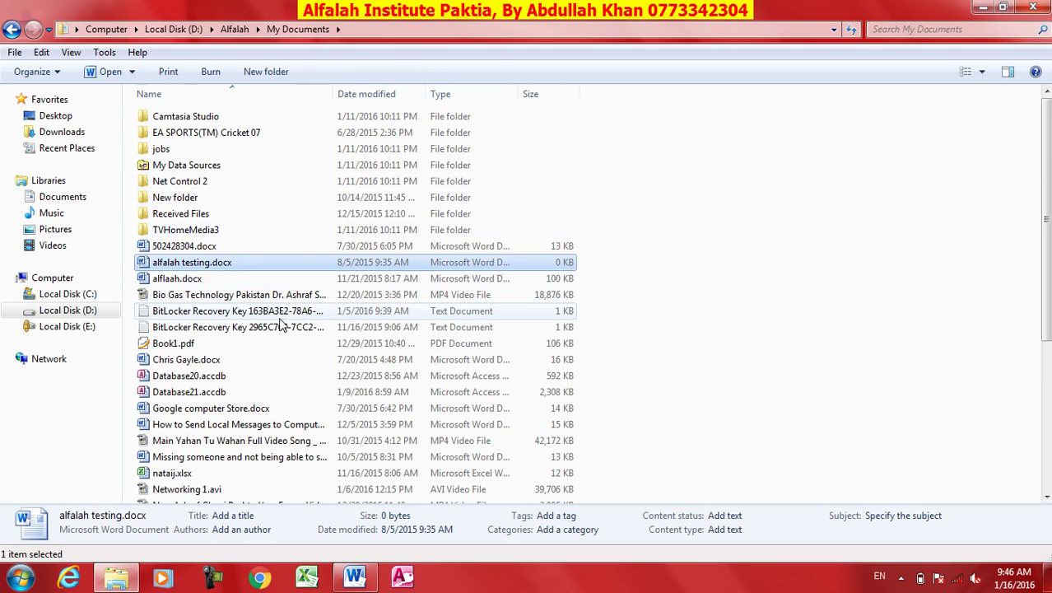
pyautogui.scroll(-1, 280, 325)
pyautogui.click(178, 316)
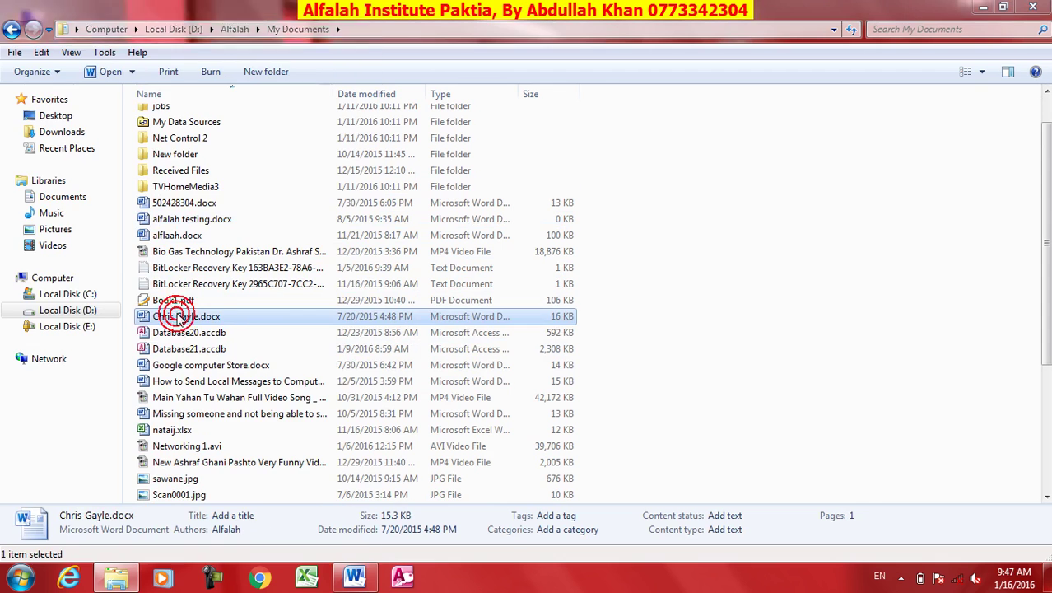
pyautogui.click(356, 20)
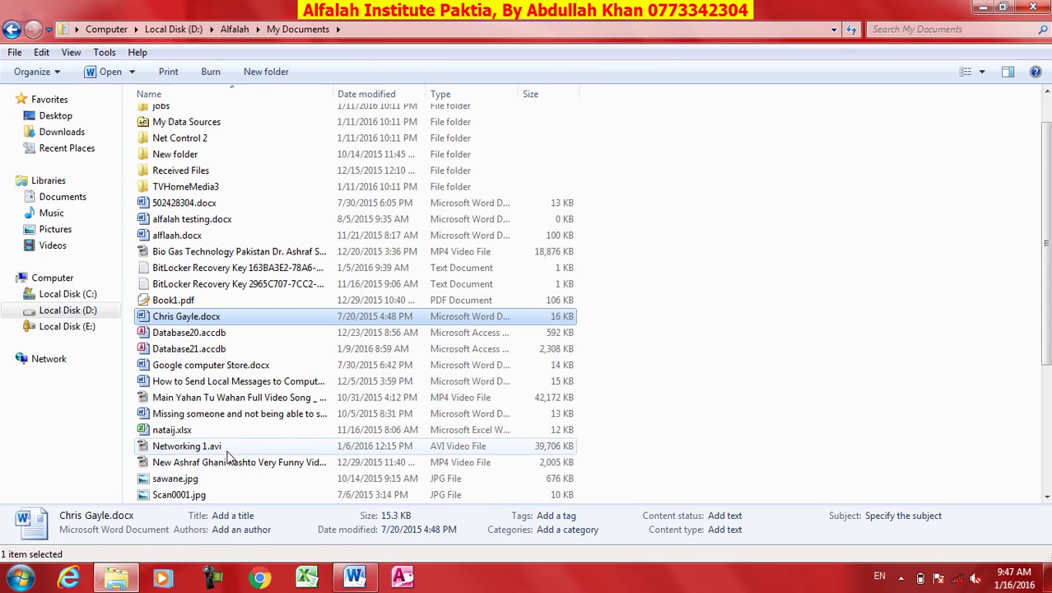
pyautogui.click(198, 370)
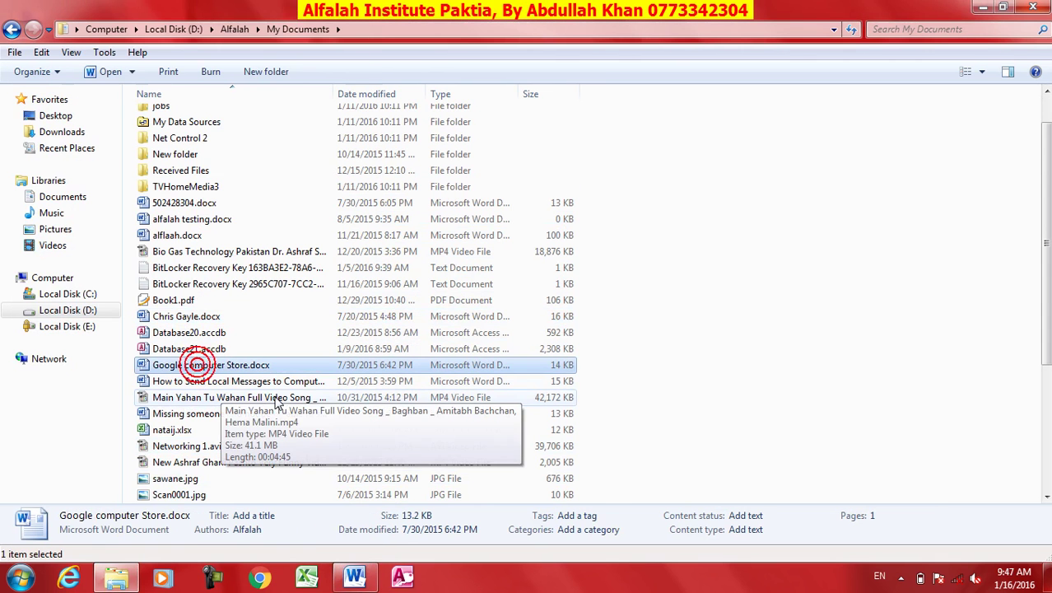
pyautogui.scroll(-2, 276, 402)
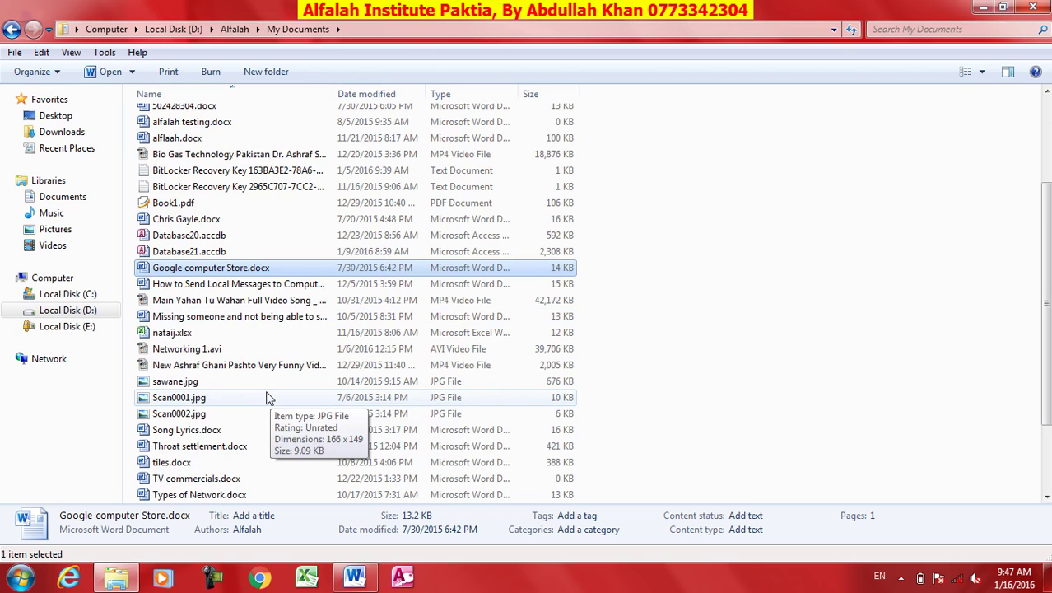
pyautogui.scroll(-1, 272, 400)
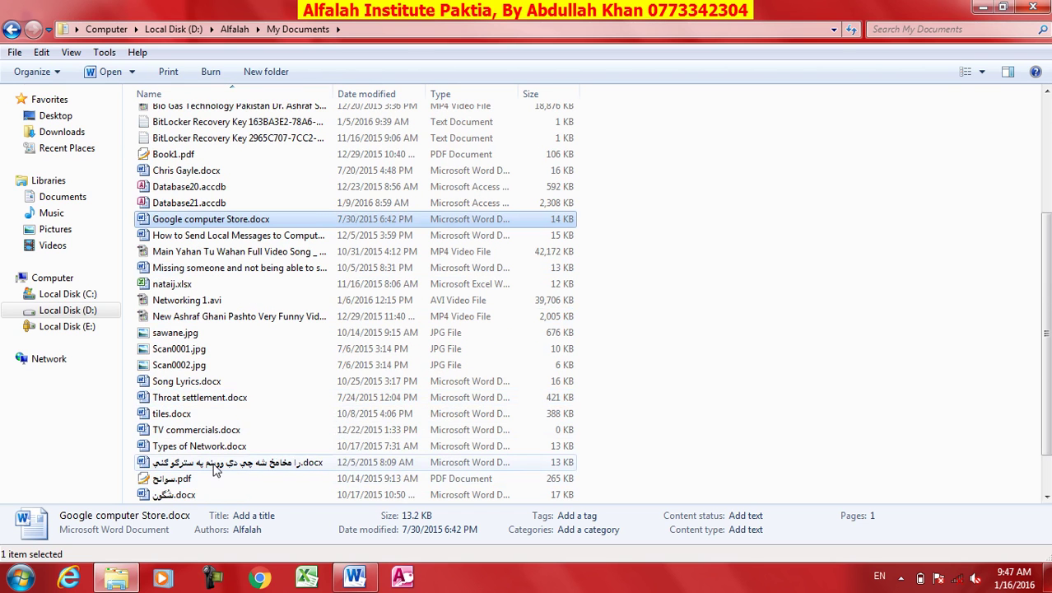
pyautogui.scroll(-1, 296, 431)
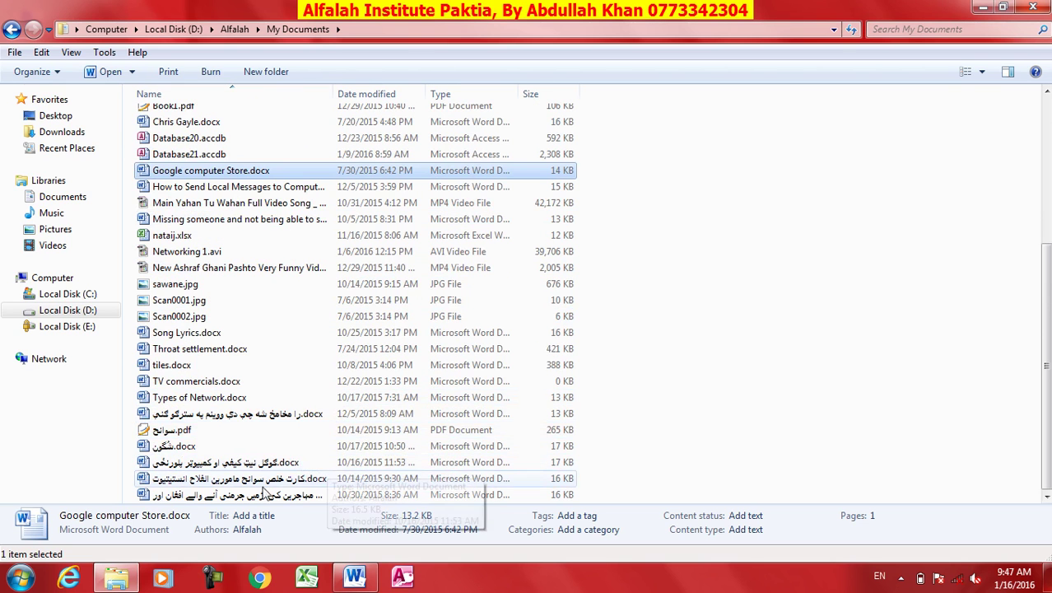
# View the two Word documents listed directly after شگون.docx, closing each one.
pyautogui.doubleClick(229, 479)
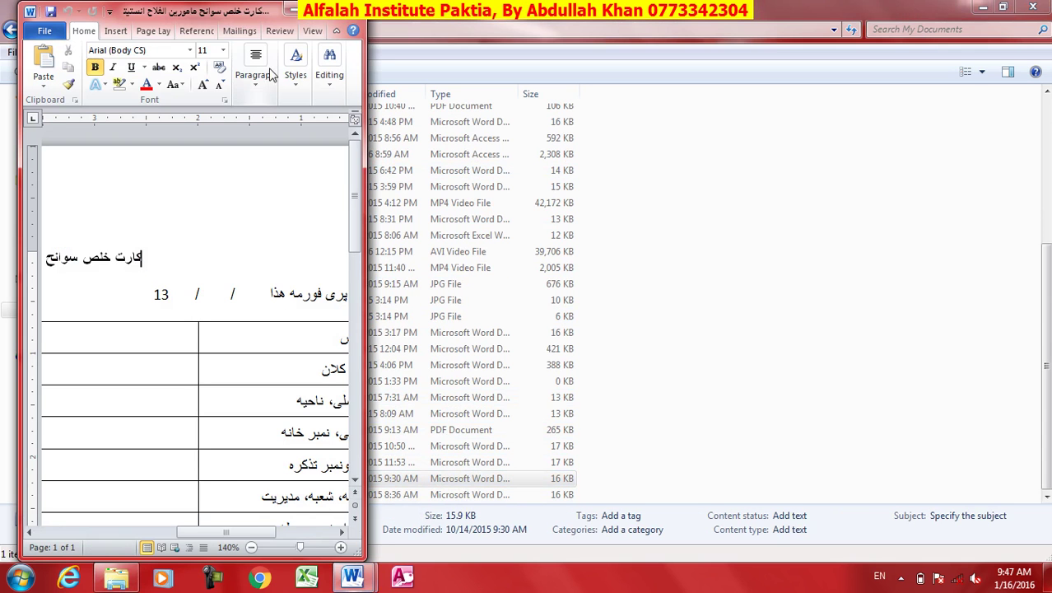
pyautogui.click(345, 10)
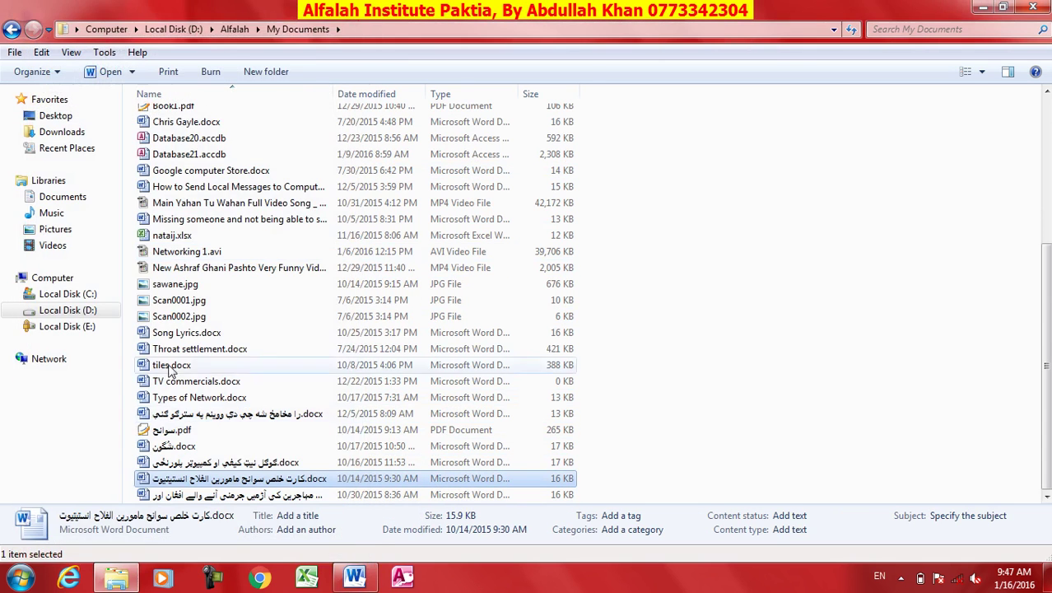
pyautogui.doubleClick(218, 462)
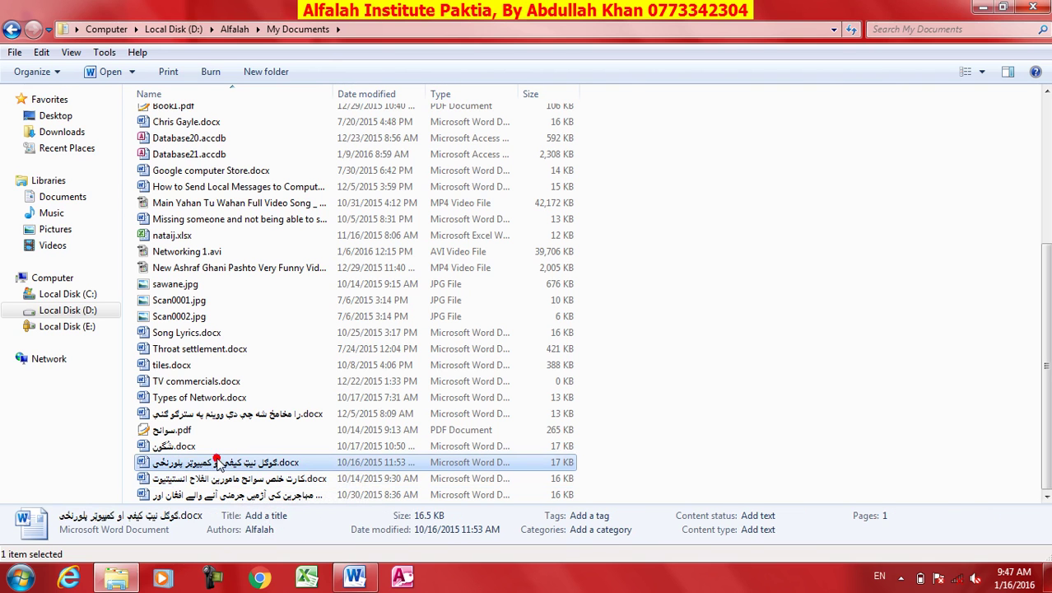
pyautogui.click(345, 10)
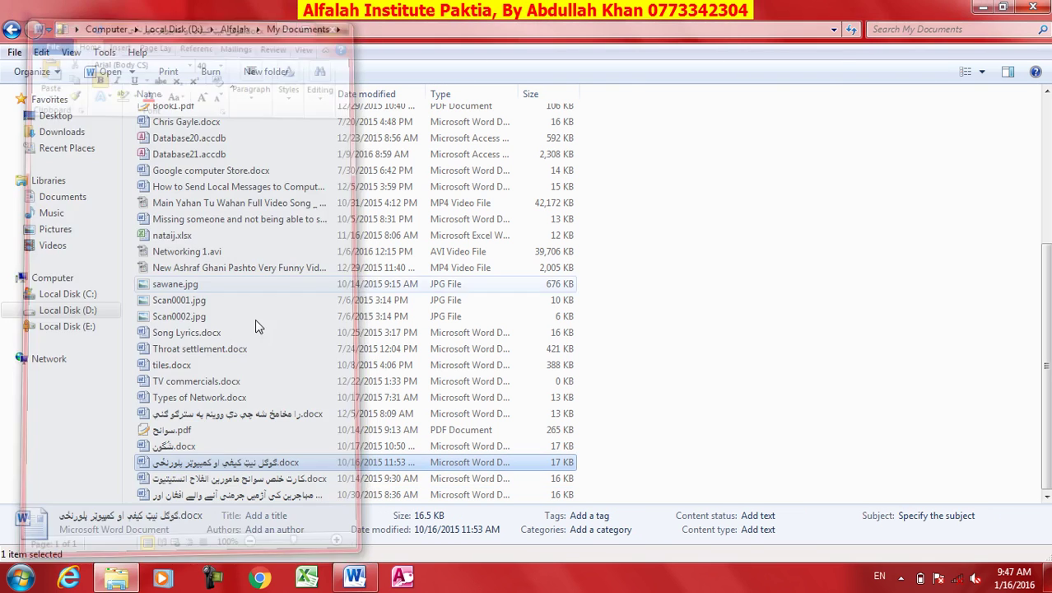
# Open شگون.docx and increase the font size of all its text by two steps.
pyautogui.doubleClick(163, 447)
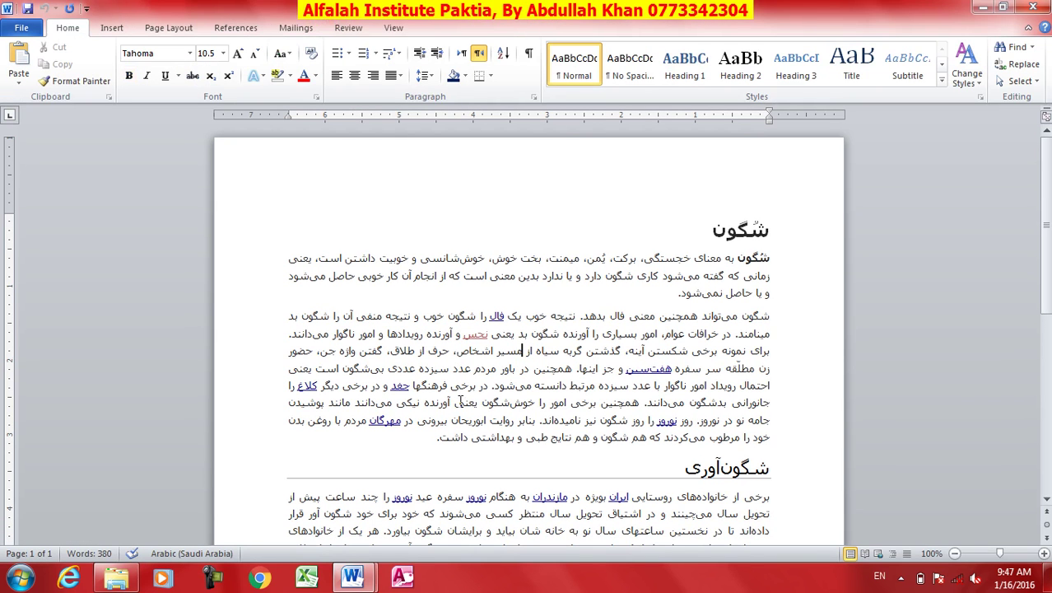
pyautogui.hotkey('ctrl', 'a')
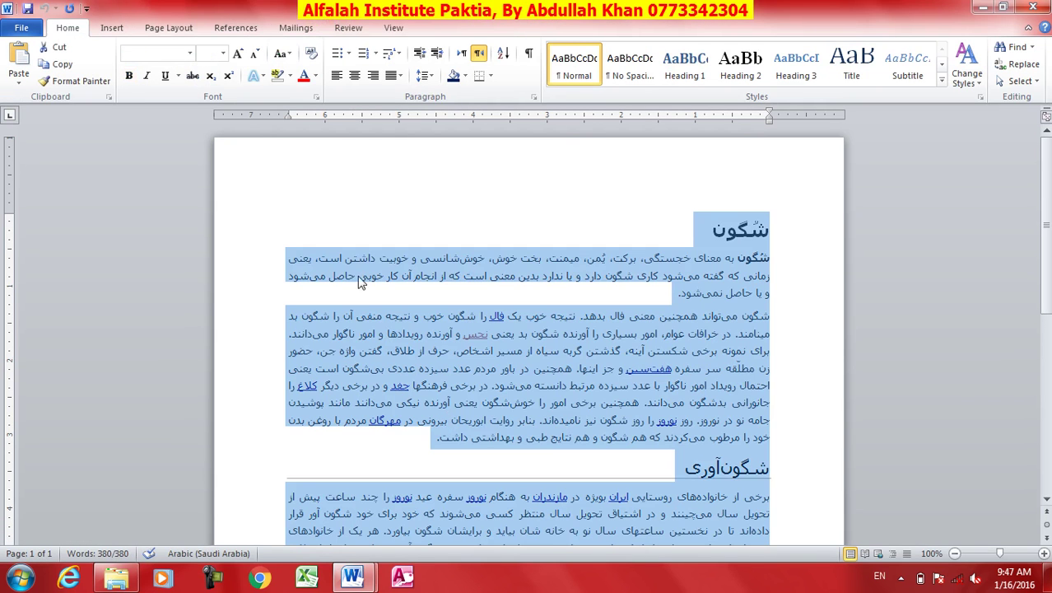
pyautogui.click(238, 54)
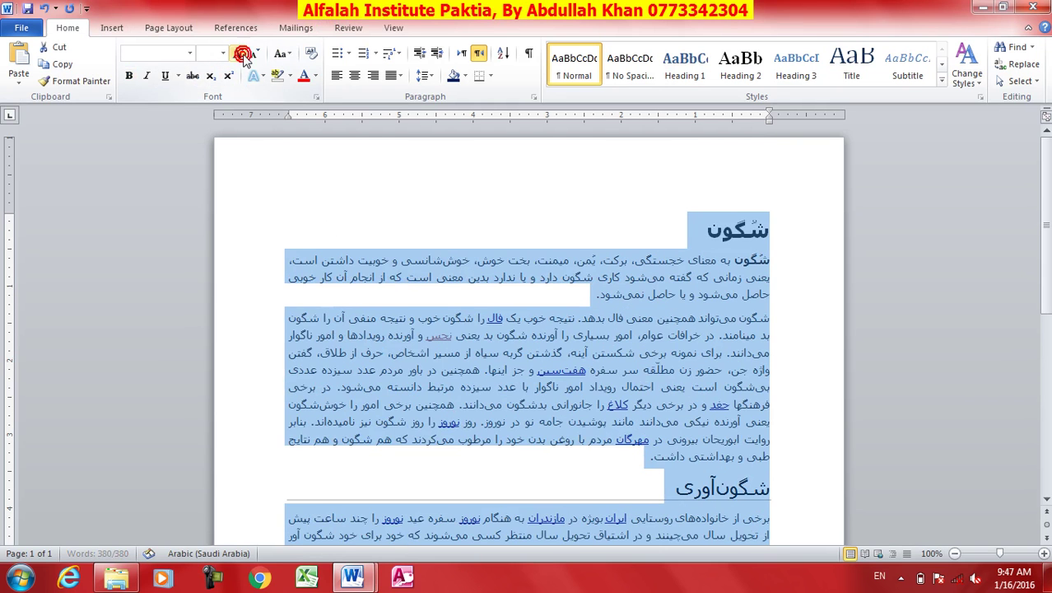
pyautogui.click(238, 53)
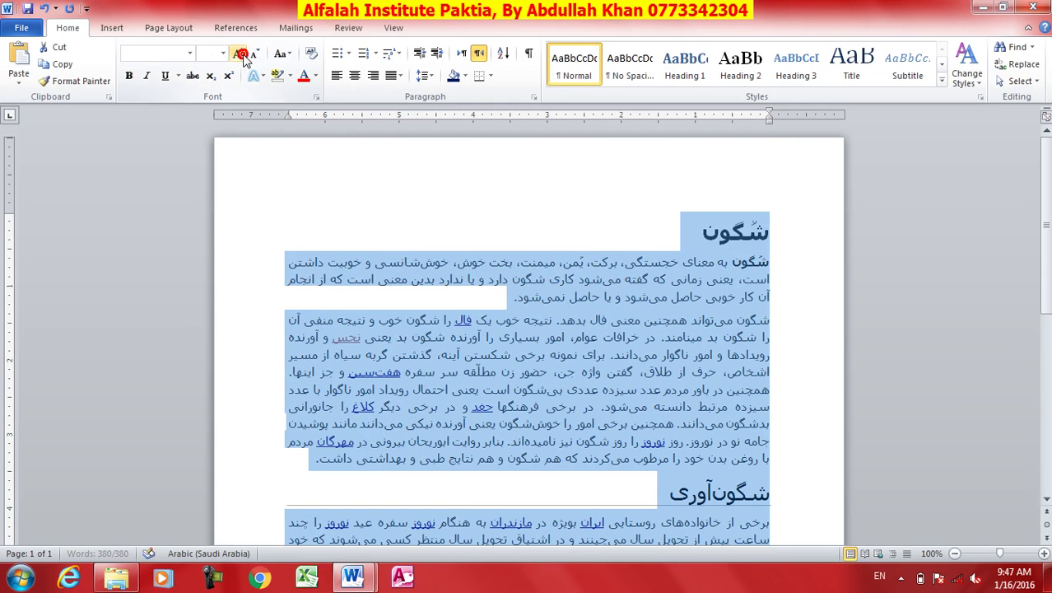
# Set all the text to Times New Roman, enlarge it one more step and make it bold.
pyautogui.click(189, 53)
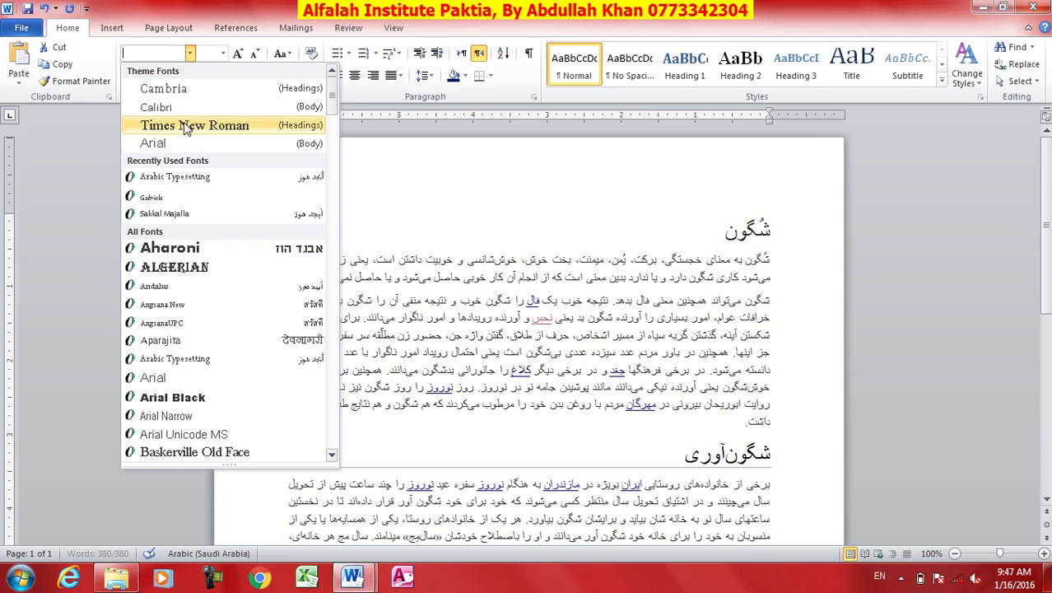
pyautogui.click(178, 124)
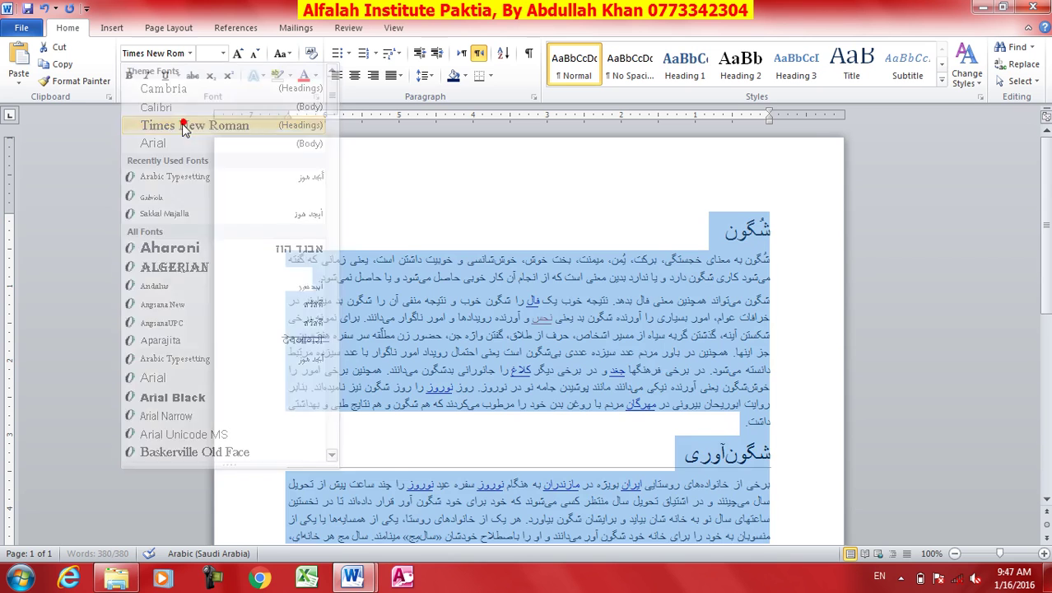
pyautogui.click(237, 55)
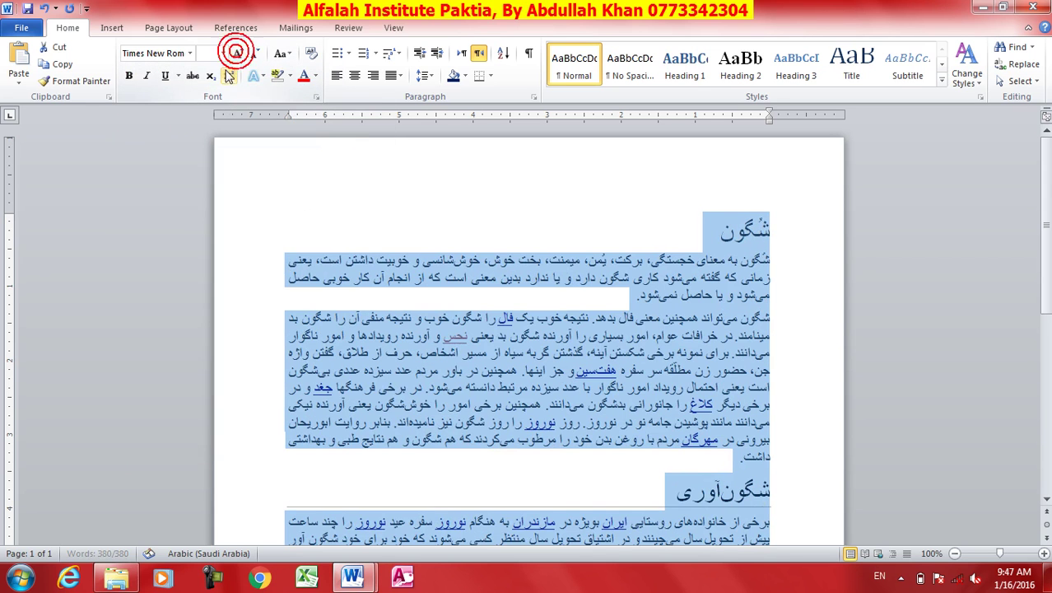
pyautogui.click(128, 75)
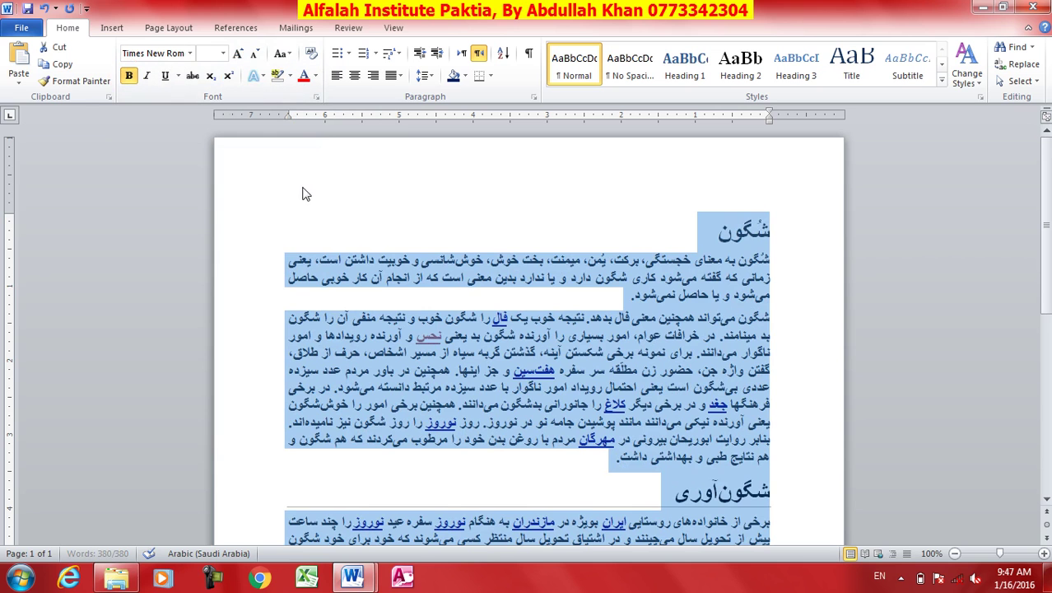
# Try Justify Low on all the text, apply Justify High instead and deselect the text.
pyautogui.keyDown('ctrl'); pyautogui.scroll(3, 291, 237); pyautogui.keyUp('ctrl')
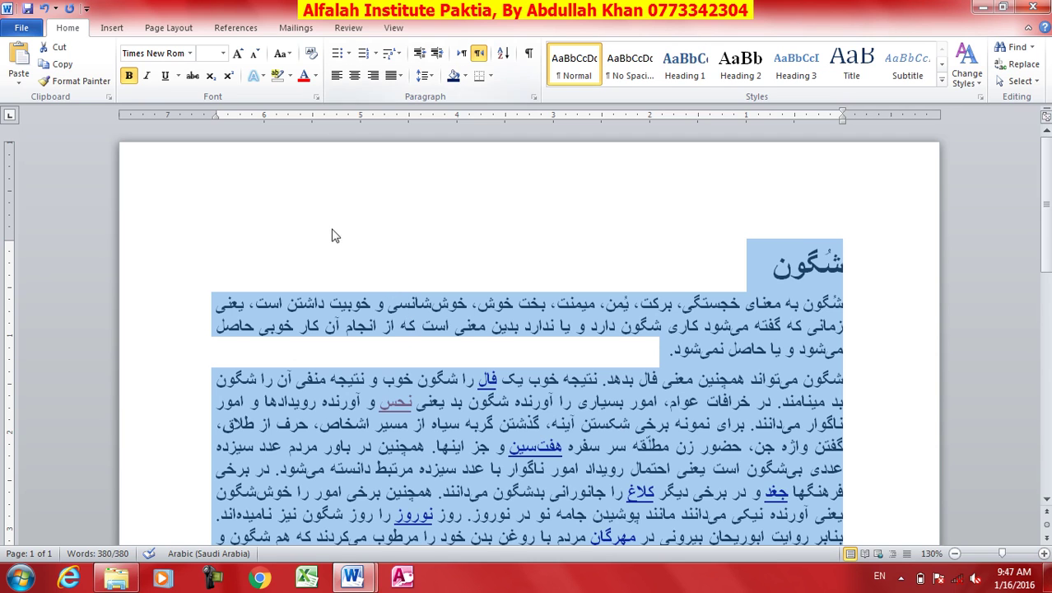
pyautogui.click(401, 75)
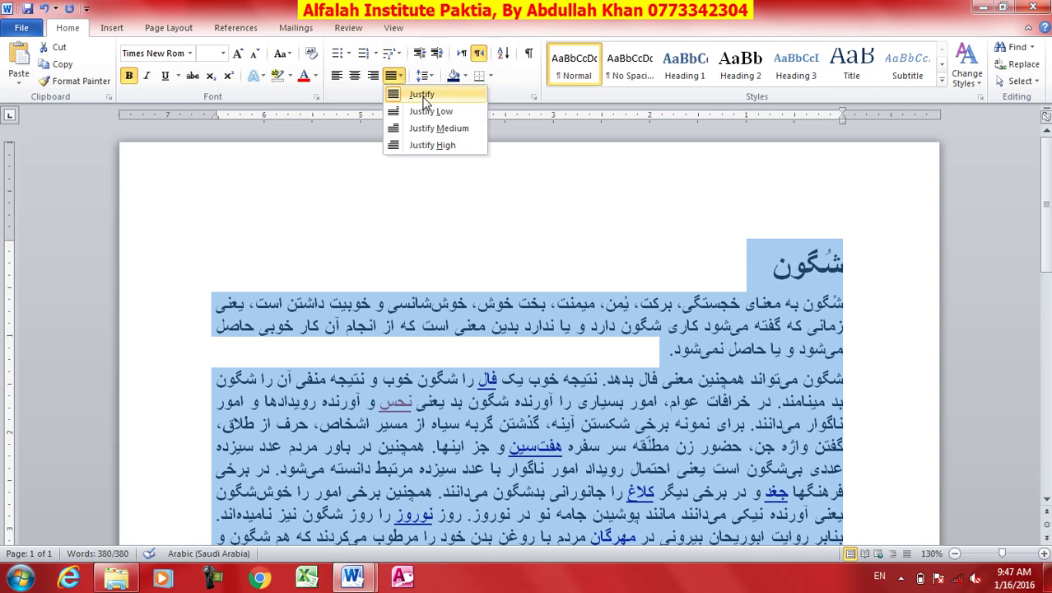
pyautogui.click(427, 109)
pyautogui.click(399, 76)
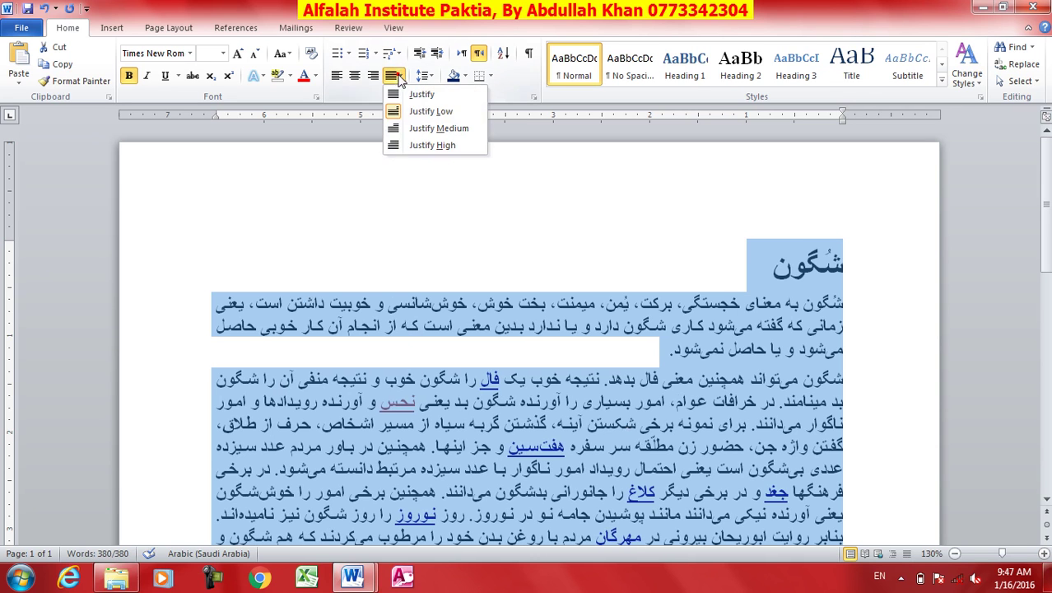
pyautogui.click(418, 145)
pyautogui.click(598, 354)
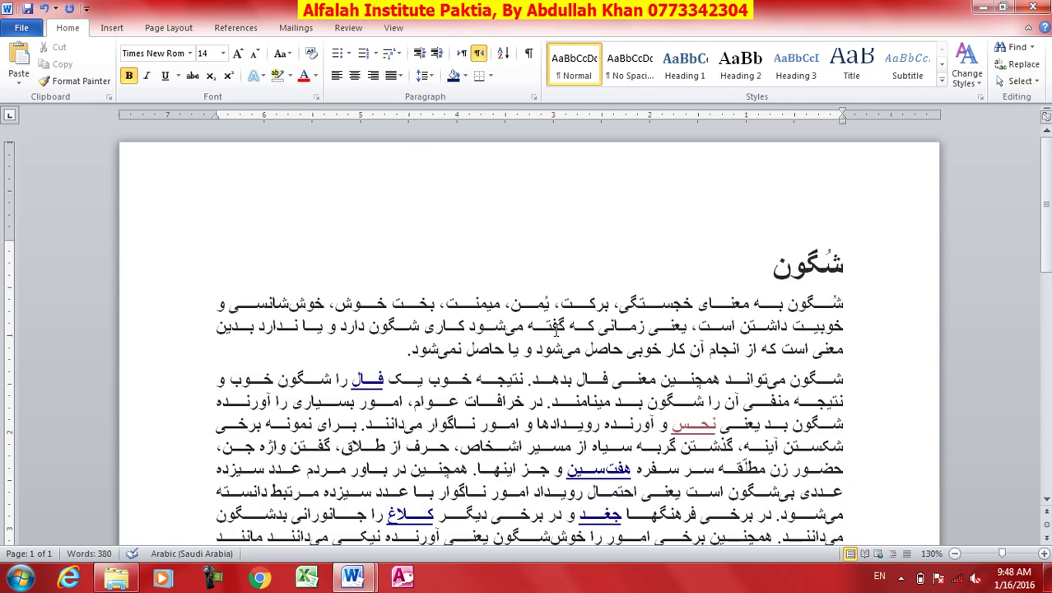
# Examine the justification options and the justified paragraphs throughout the page, and close شگون.docx.
pyautogui.click(398, 76)
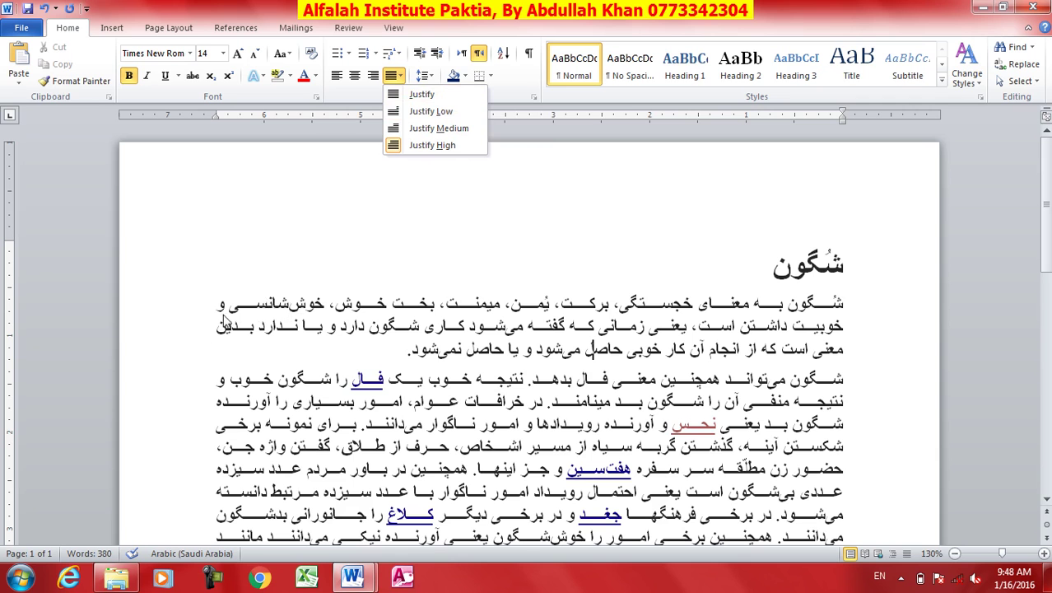
pyautogui.click(587, 394)
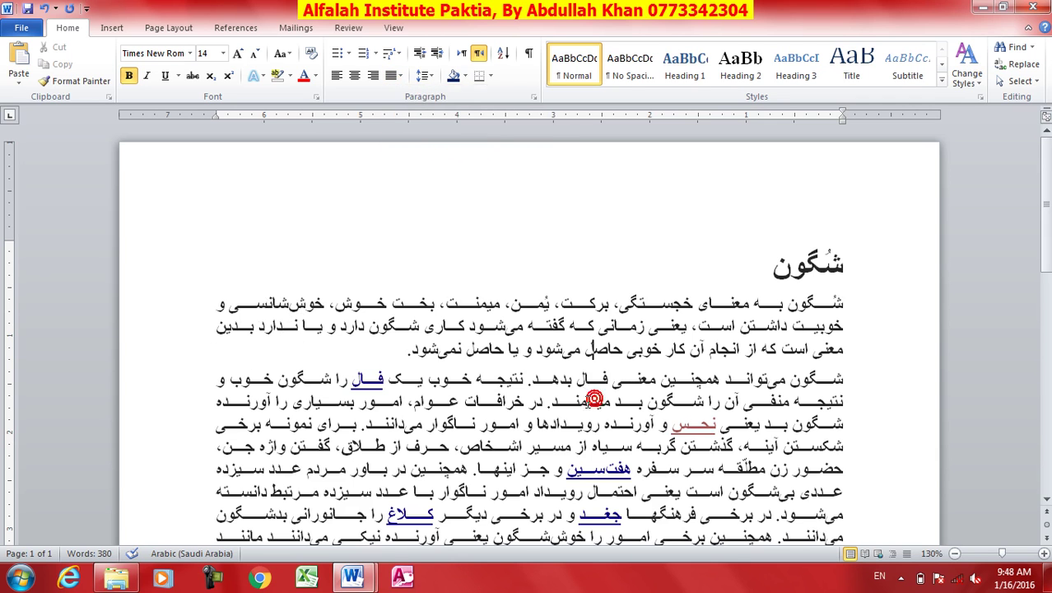
pyautogui.scroll(-3, 591, 402)
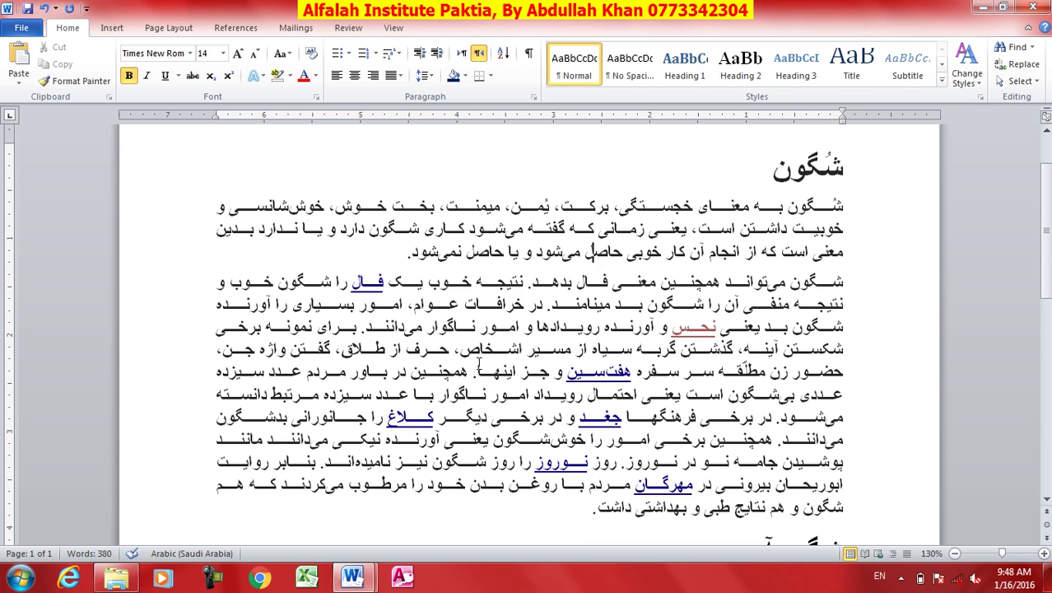
pyautogui.scroll(-2, 449, 364)
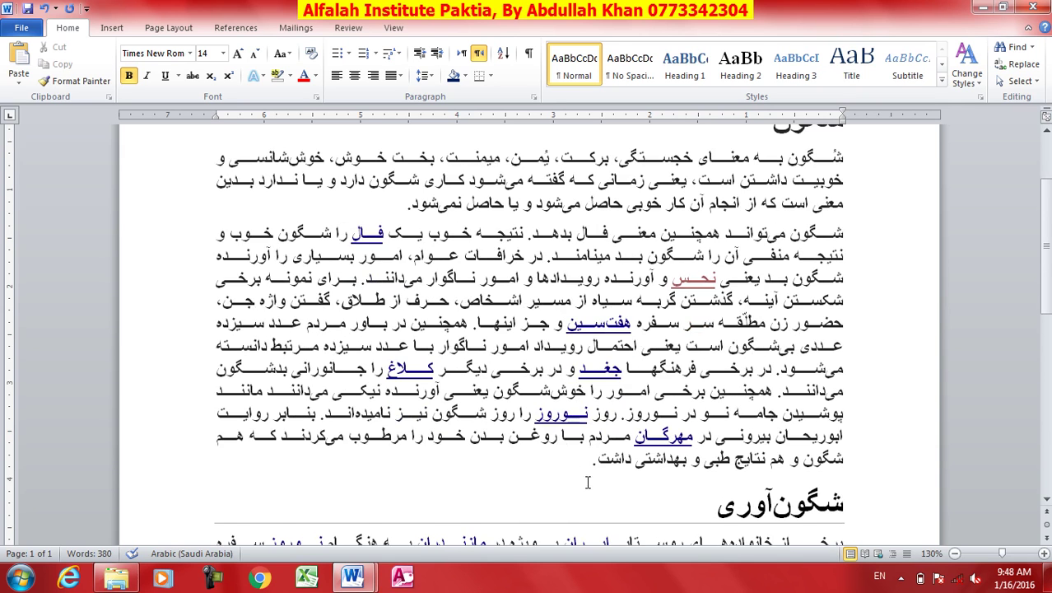
pyautogui.scroll(-2, 588, 483)
pyautogui.scroll(6, 568, 437)
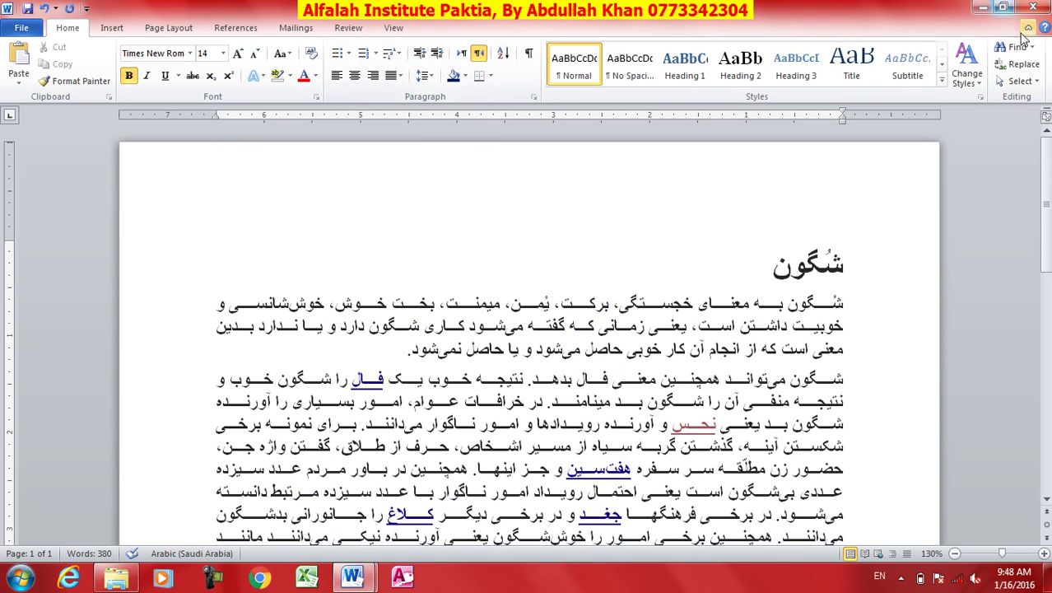
pyautogui.click(1034, 7)
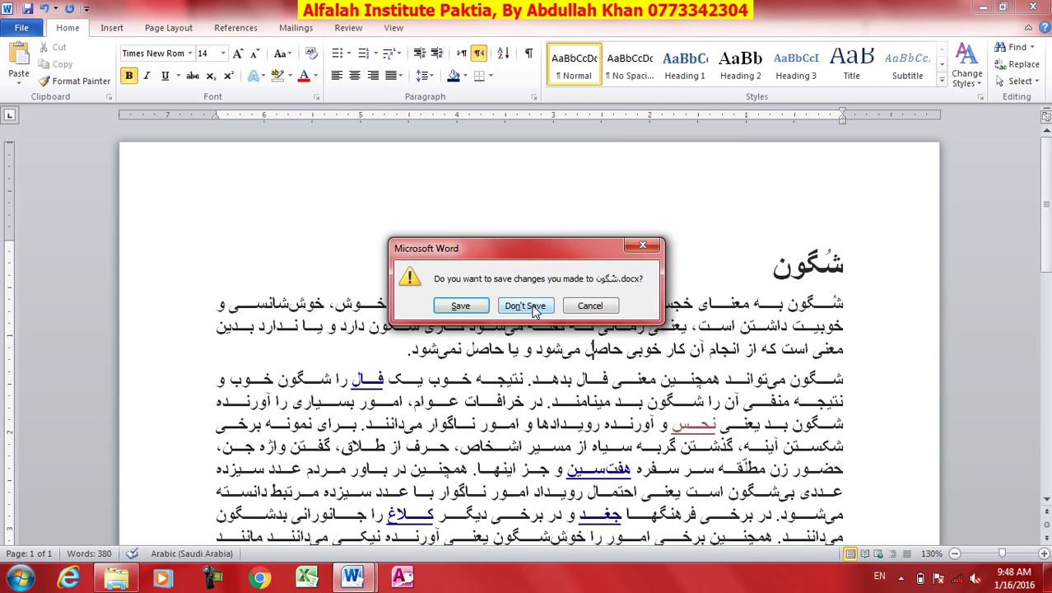